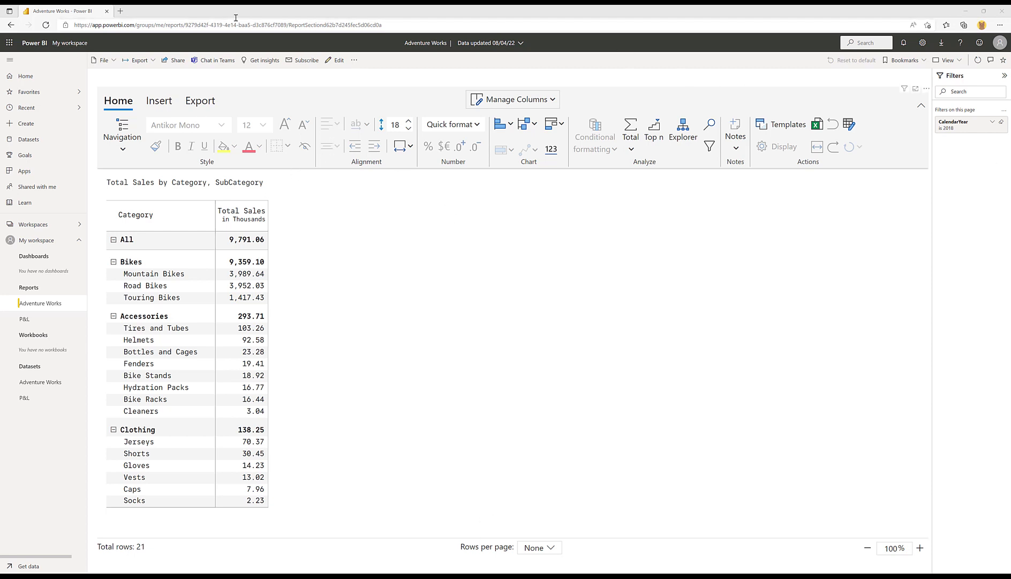
Open the Adventure Works report for editing, select the sales table visual and expand the Sales table's fields
click(336, 60)
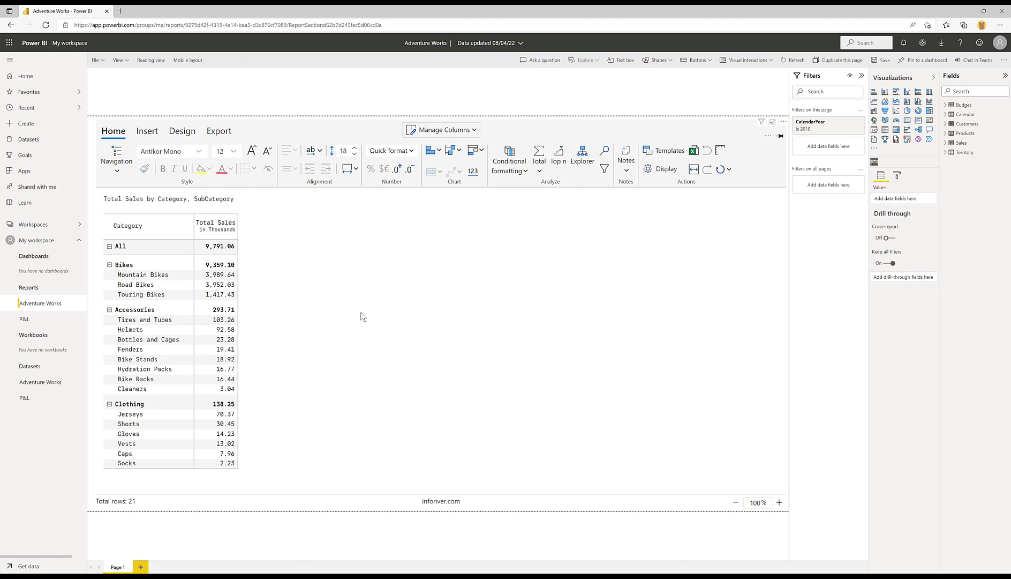
click(314, 251)
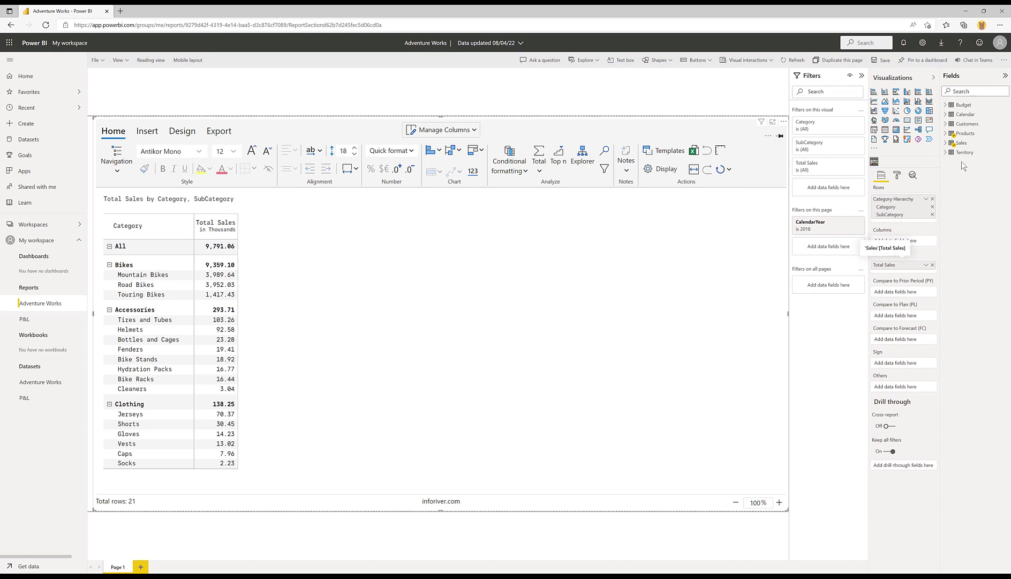
click(953, 143)
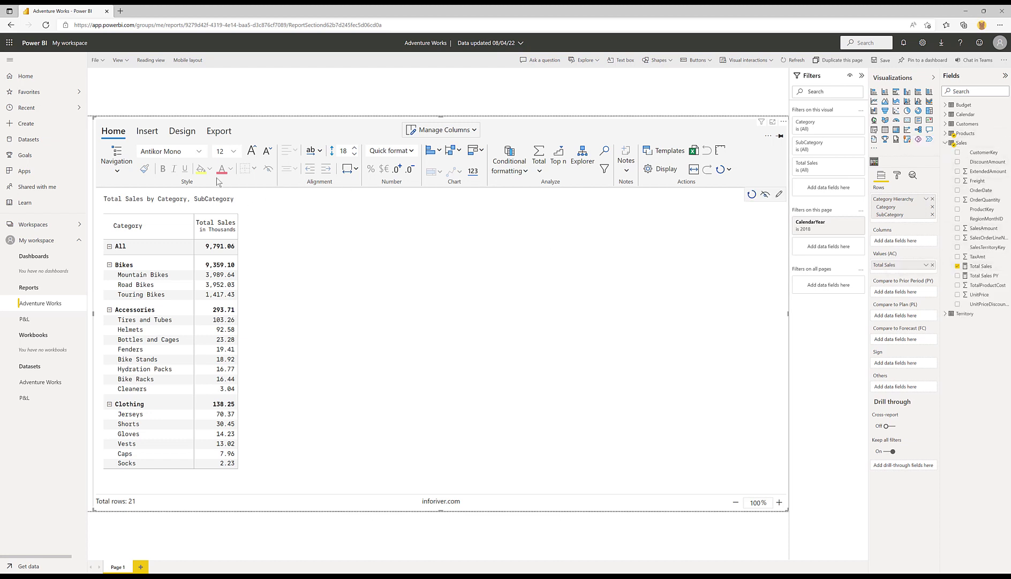
Add a % Contrib to Parent quick formula column titled "% Cont." that compares Total Sales
click(147, 131)
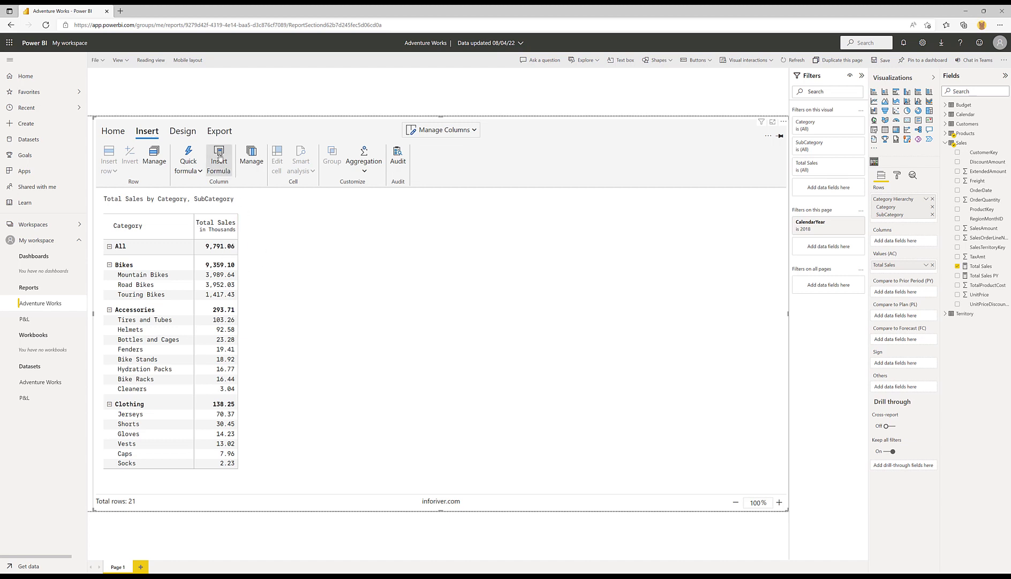
click(197, 172)
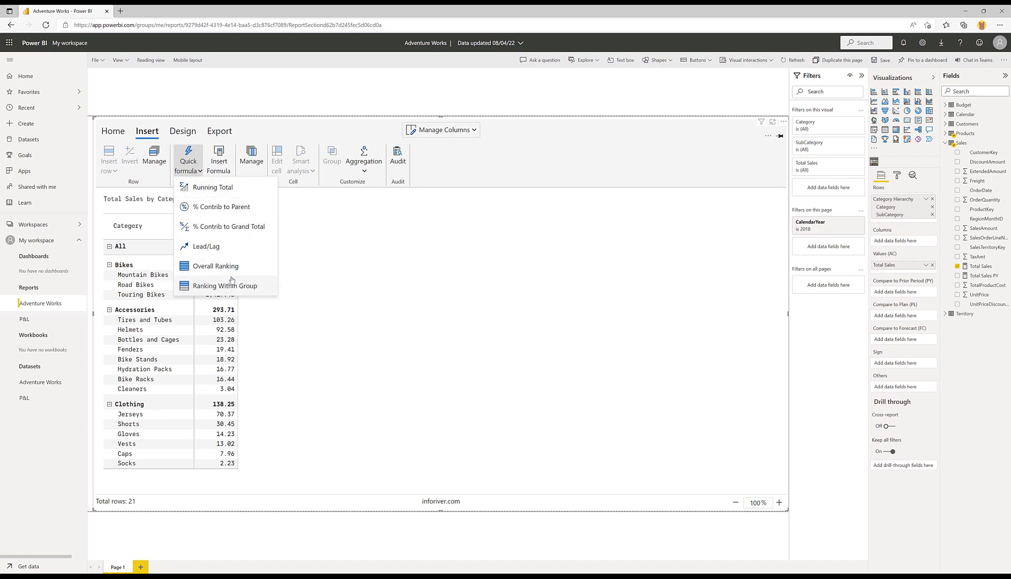
click(220, 207)
click(760, 491)
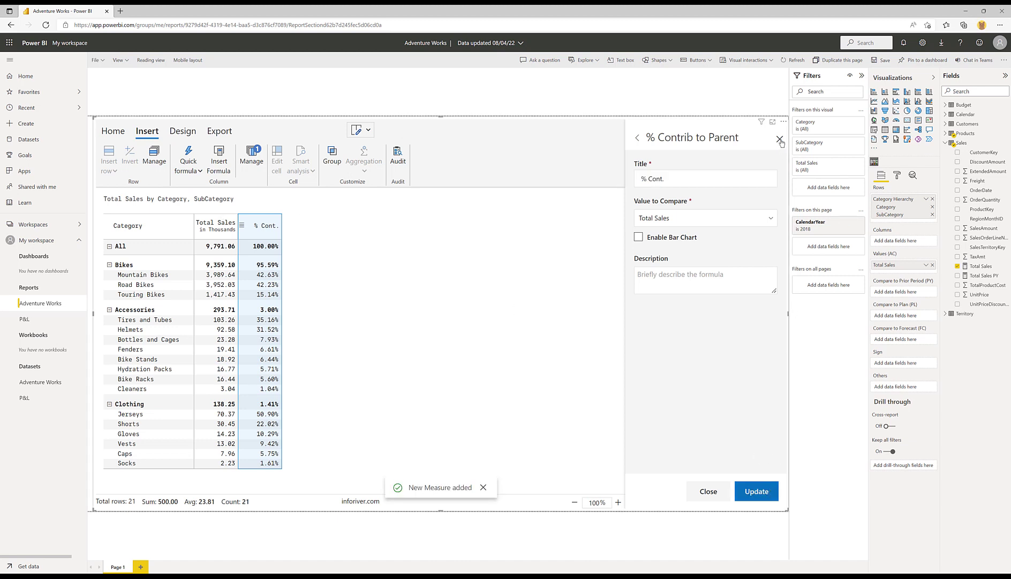
click(780, 139)
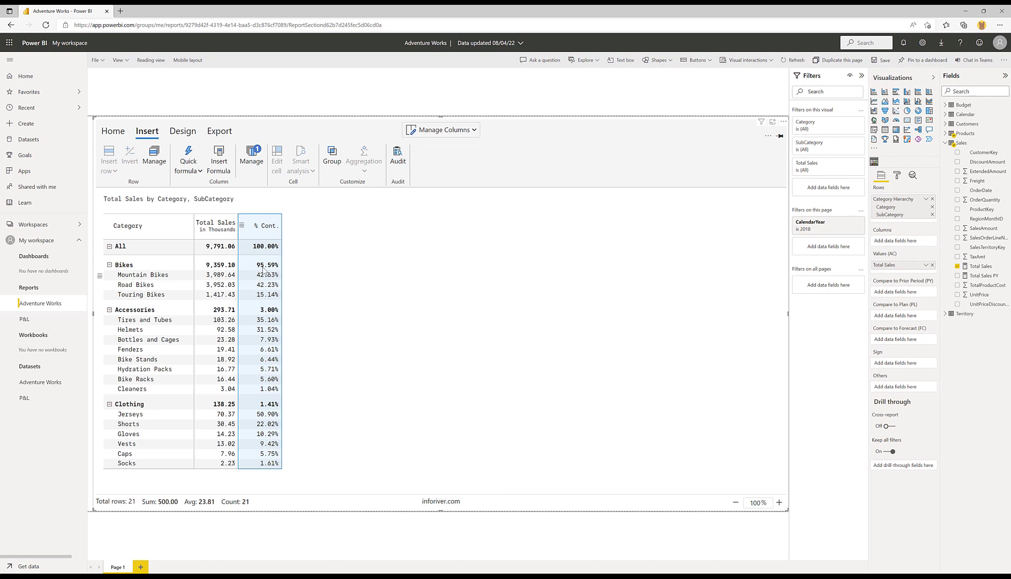
Collapse the Bikes, Accessories and Clothing categories, and expand all three again to examine their contribution percentages
click(161, 284)
click(187, 279)
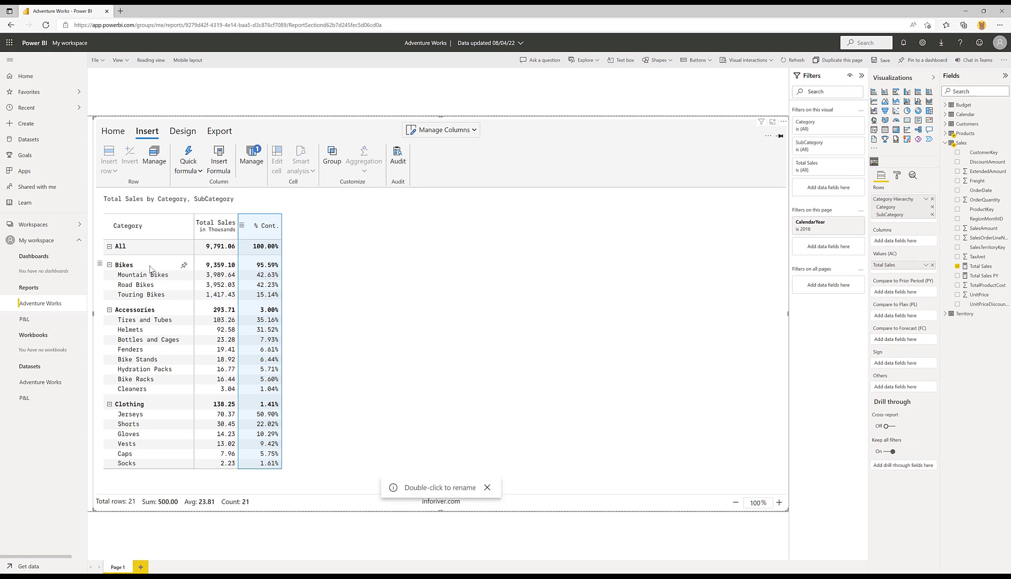
click(161, 271)
click(110, 265)
click(110, 274)
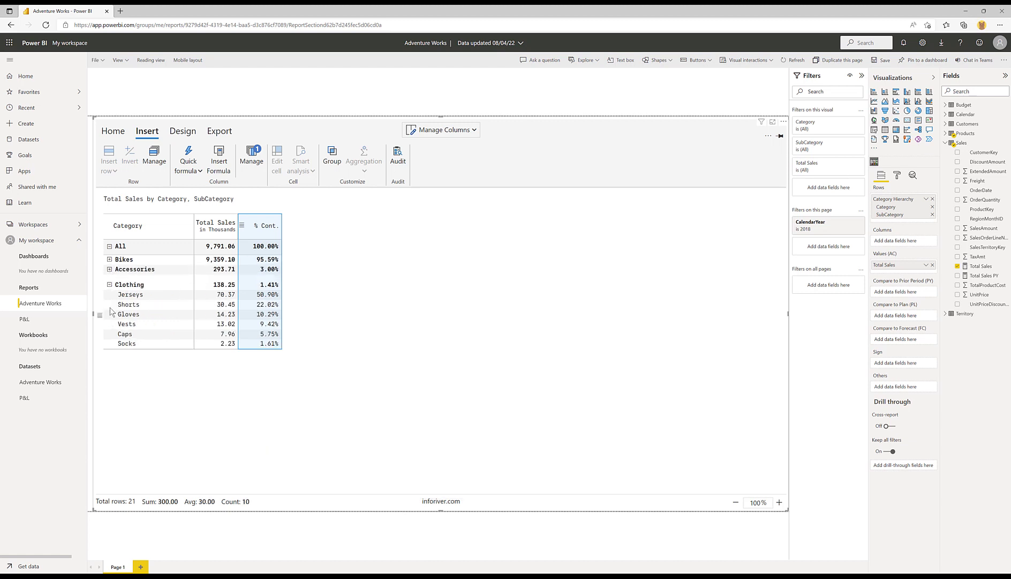
click(110, 279)
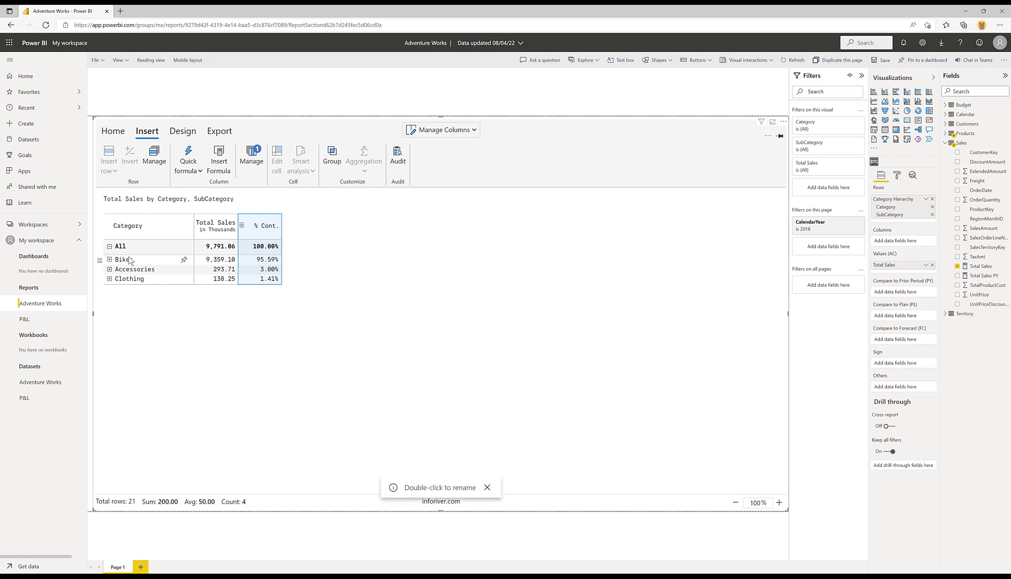
click(109, 259)
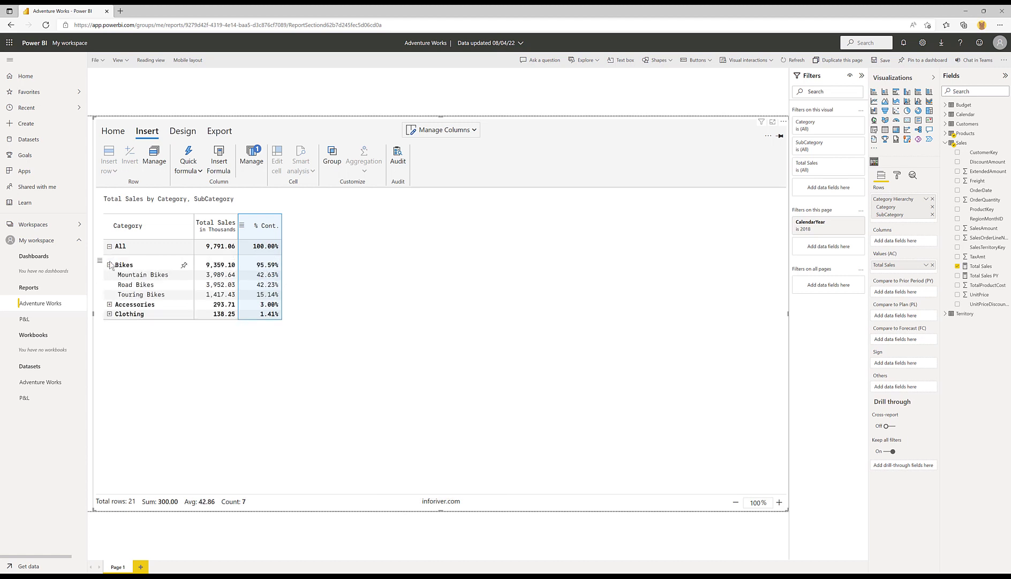
click(109, 309)
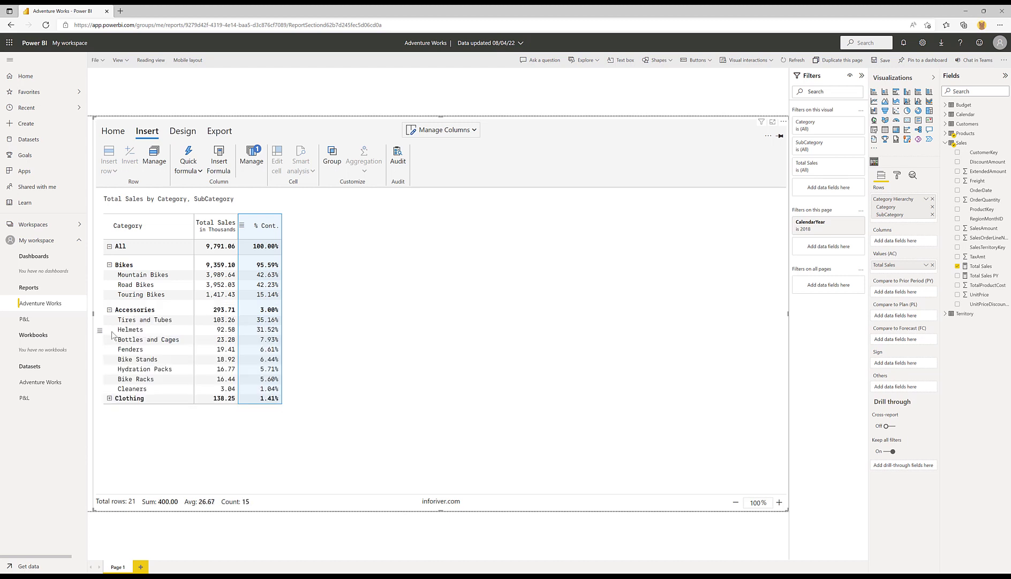
click(110, 398)
click(197, 170)
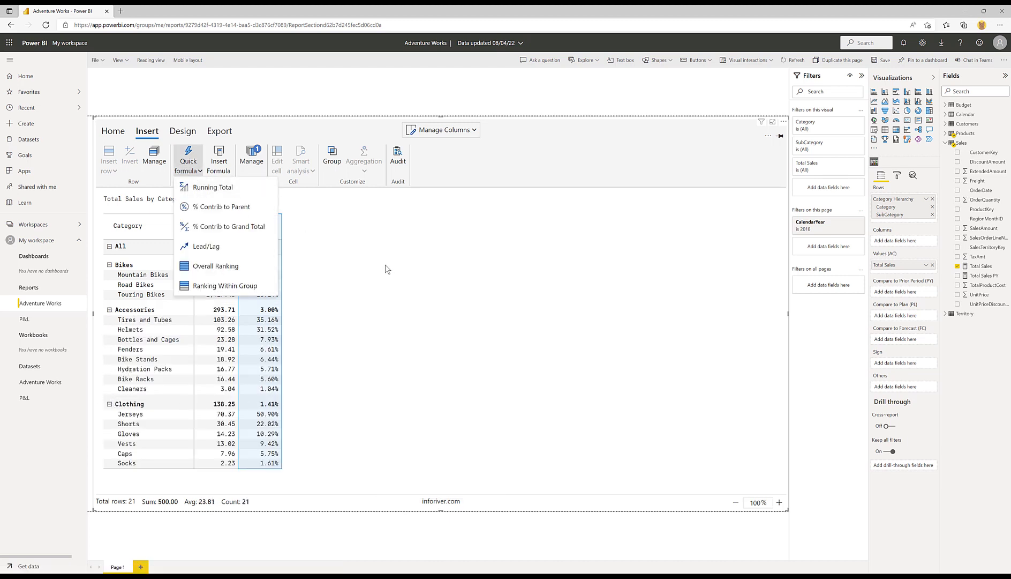
click(390, 269)
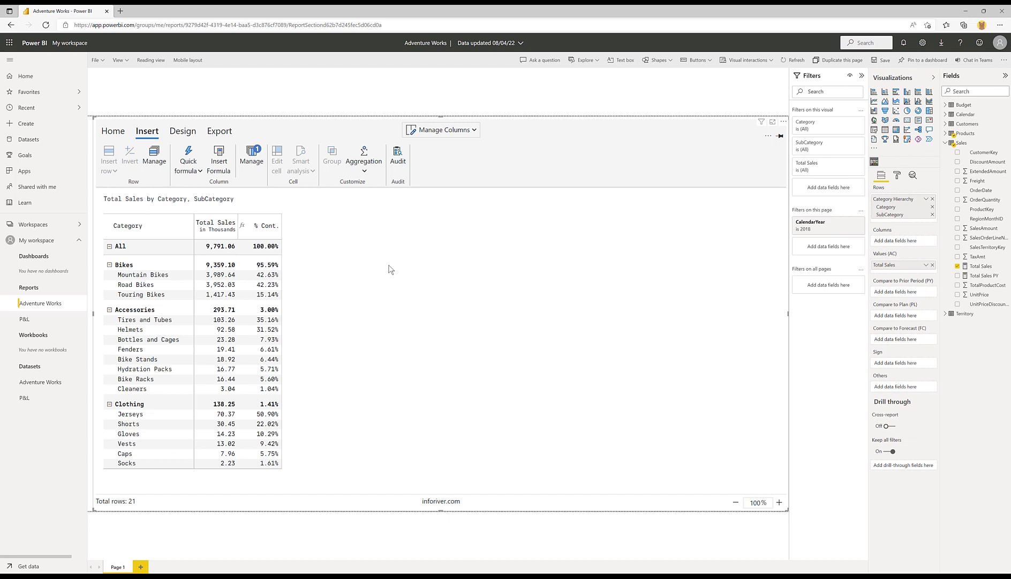
Insert a formula measure titled "% of Parent" after Total Sales with the formula [SubCategory], and widen its column to fit
click(218, 225)
click(219, 160)
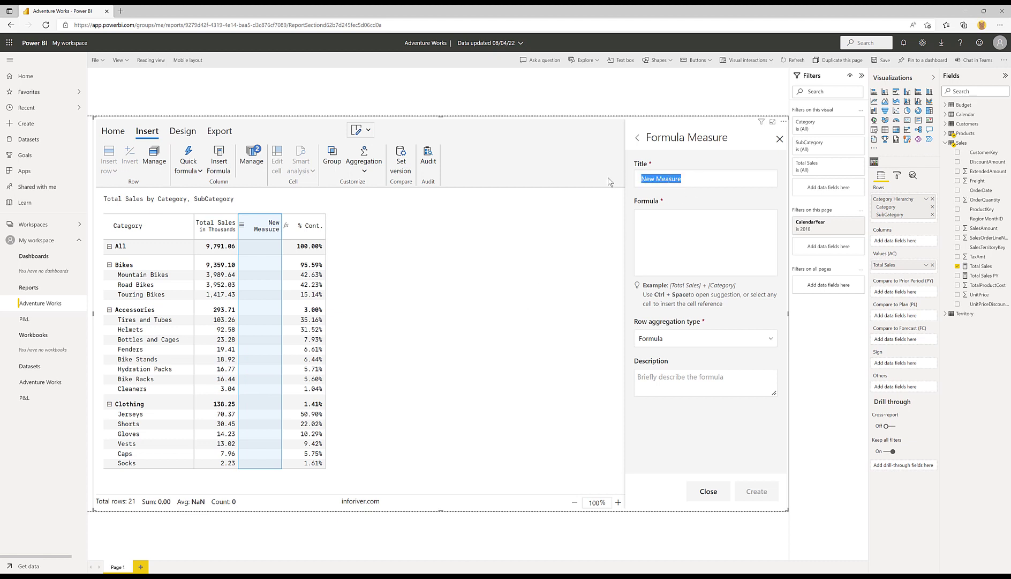
text(% of Parent)
click(686, 221)
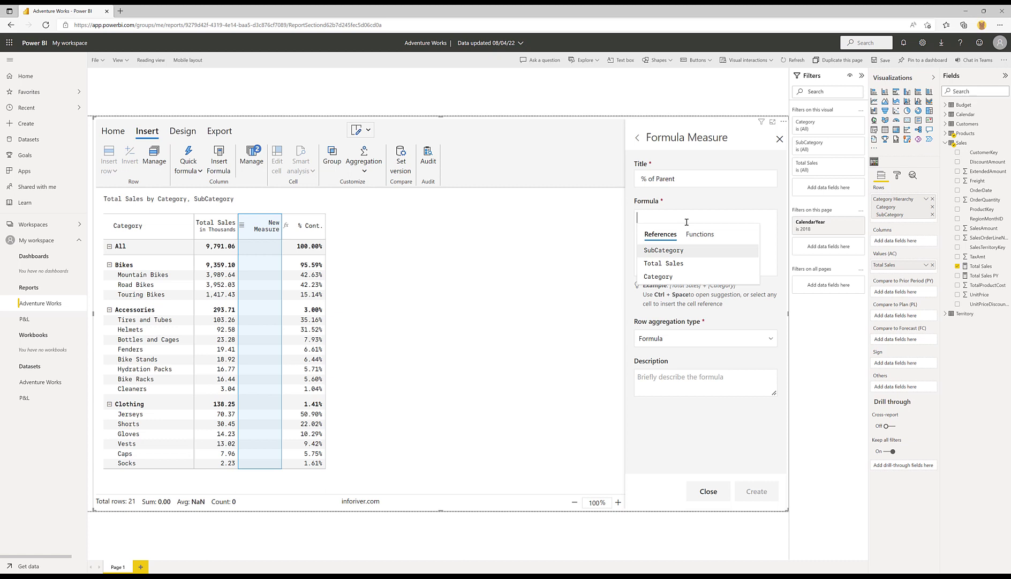
click(675, 250)
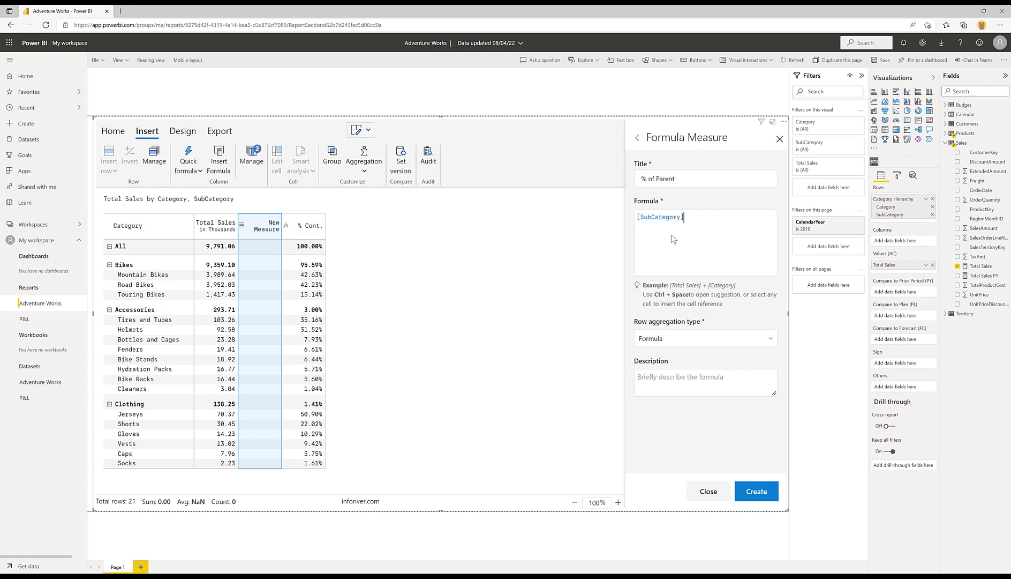
click(758, 492)
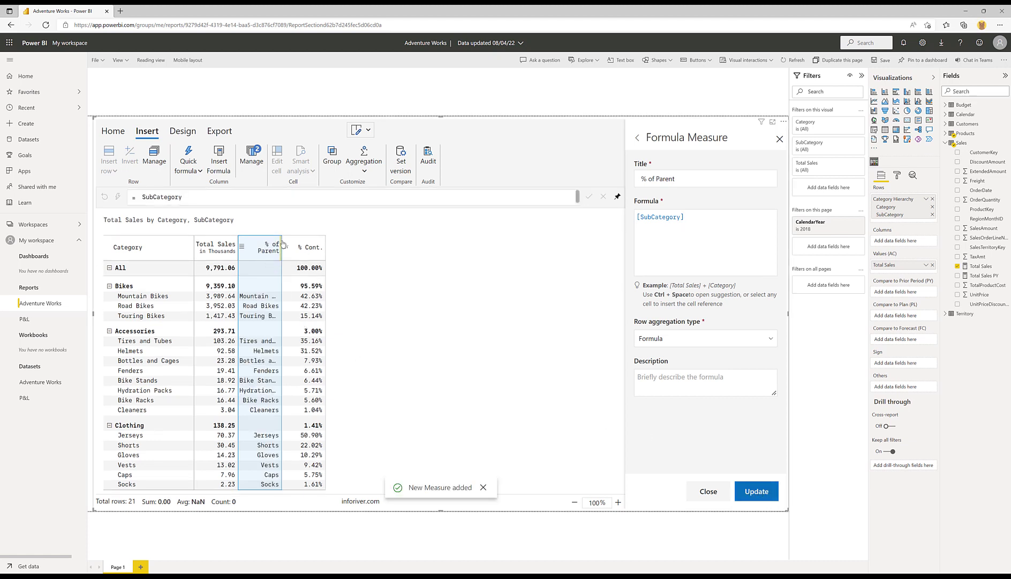
drag(287, 244, 324, 245)
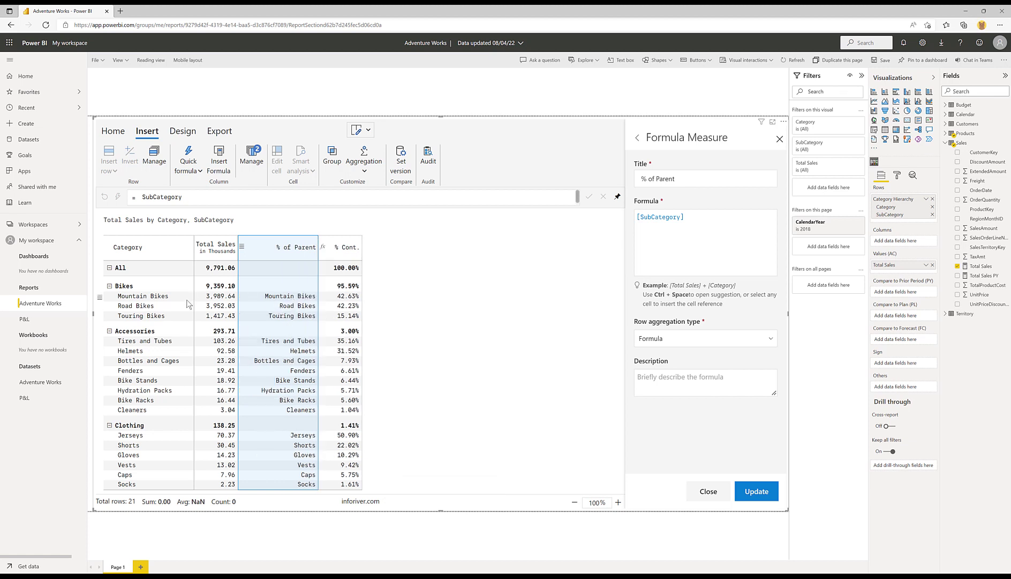
Replace the % of Parent measure's formula with [Category] and update it
double_click(686, 216)
text(c)
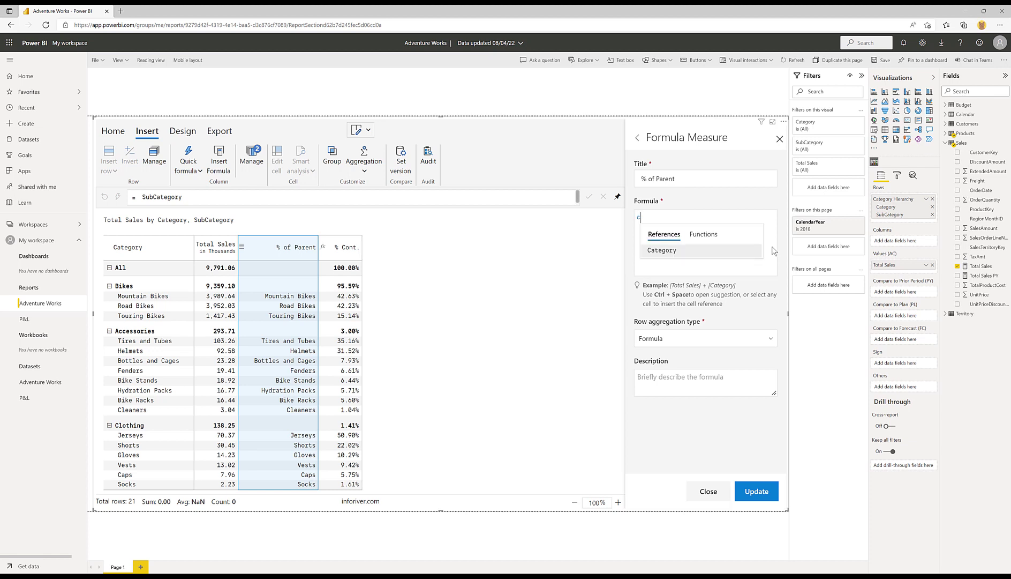
key(Return)
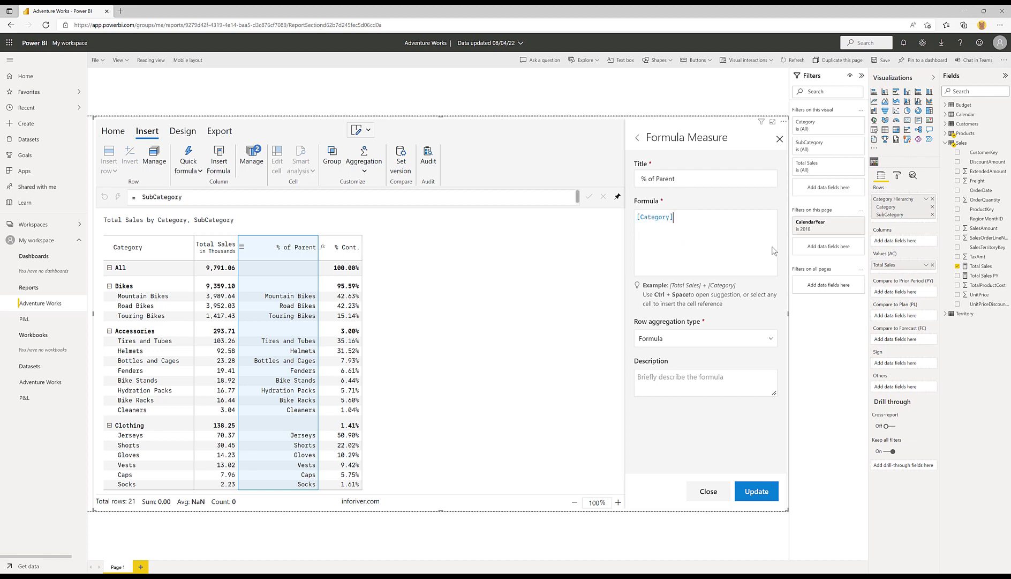
click(758, 493)
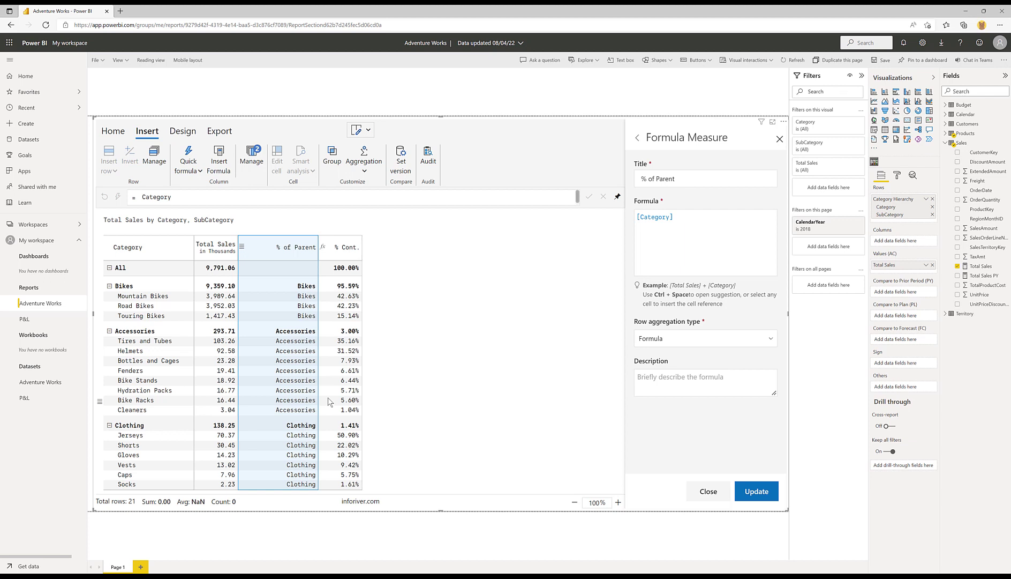
Replace the % of Parent measure's formula with [Total Sales] and update it
drag(674, 217, 636, 220)
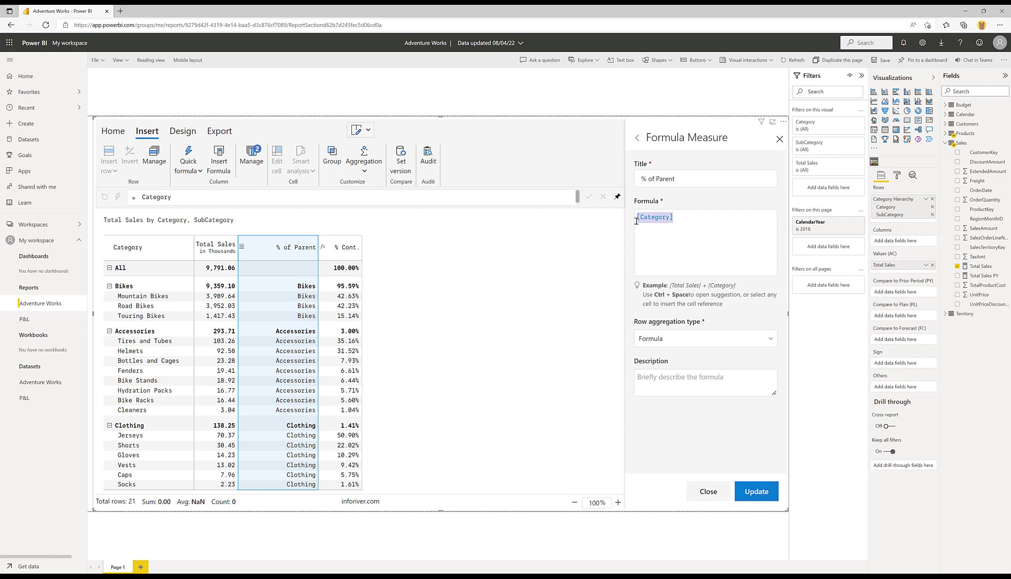
key(BackSpace)
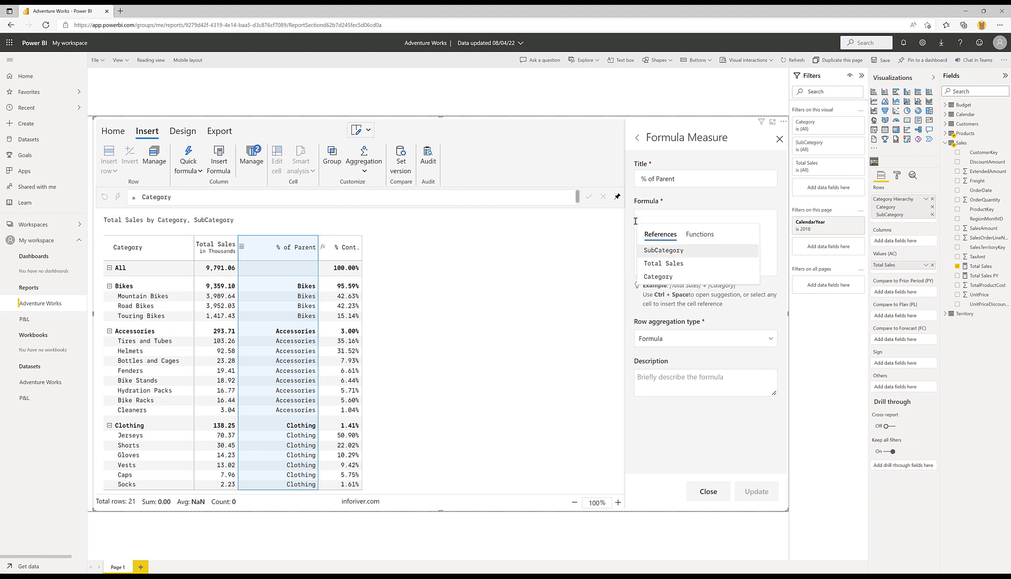
click(664, 263)
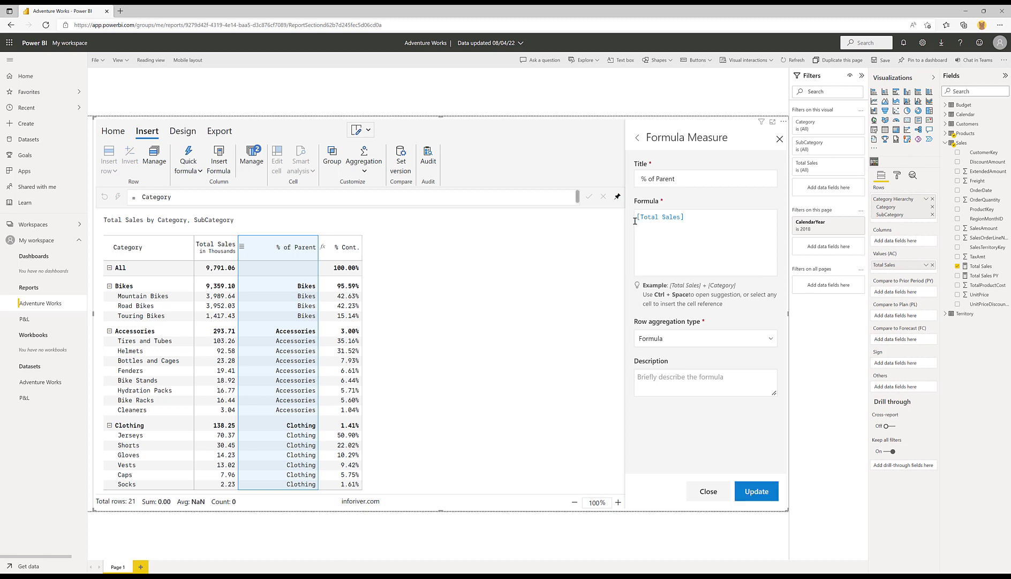
click(768, 499)
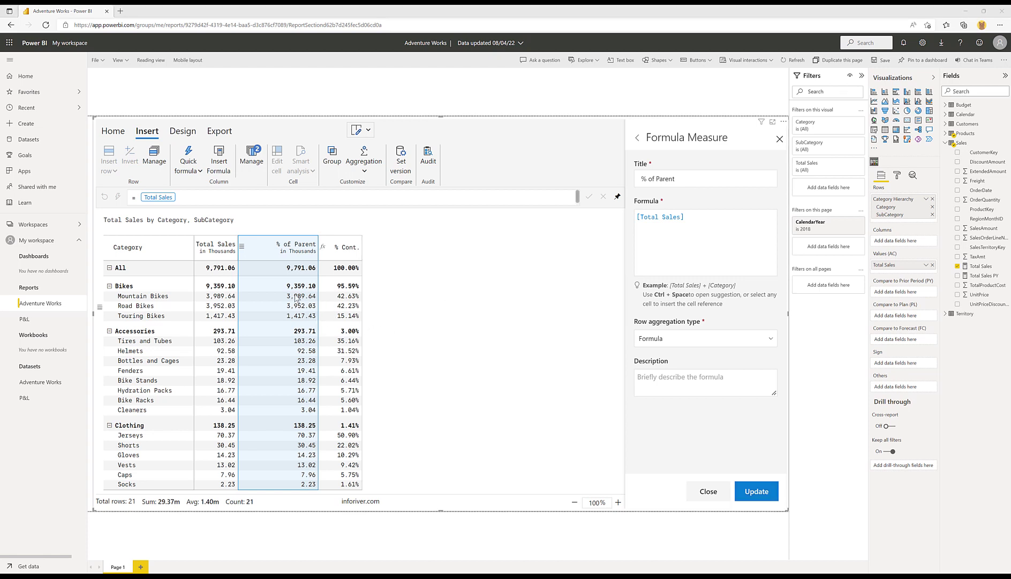
click(160, 304)
Clear the % of Parent formula, insert the ROW function in its place and update the measure
drag(739, 230, 637, 218)
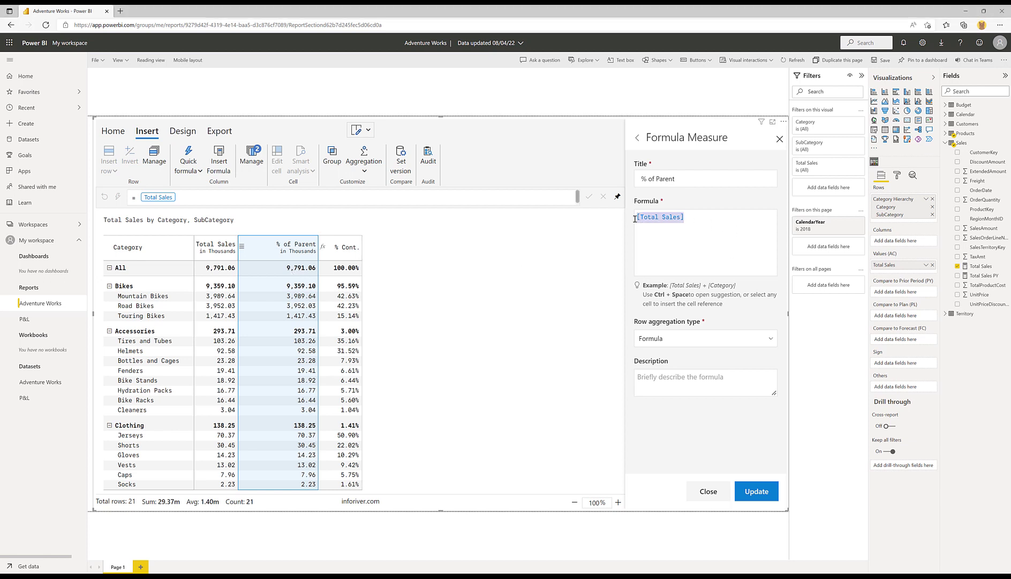
key(BackSpace)
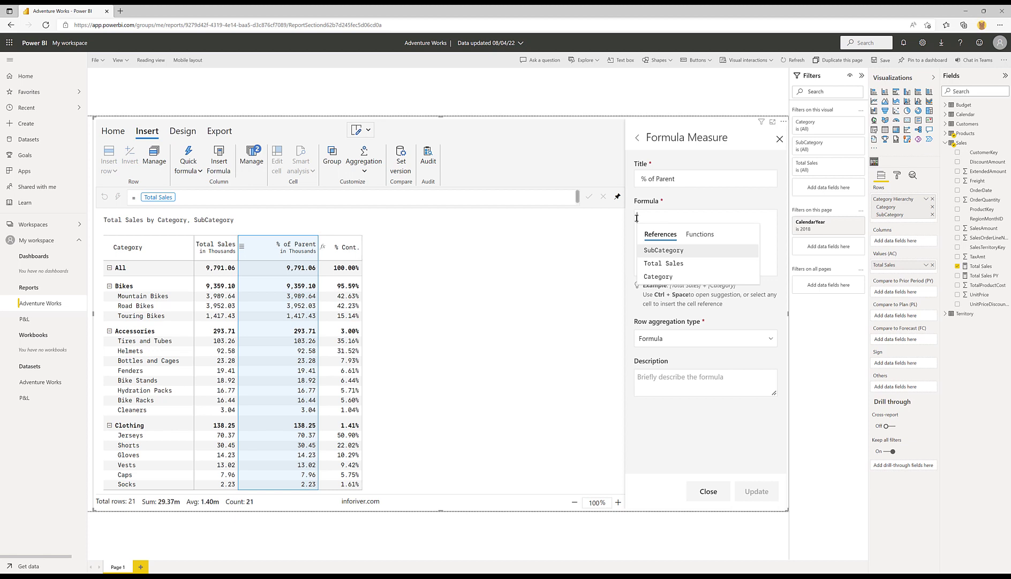
click(699, 234)
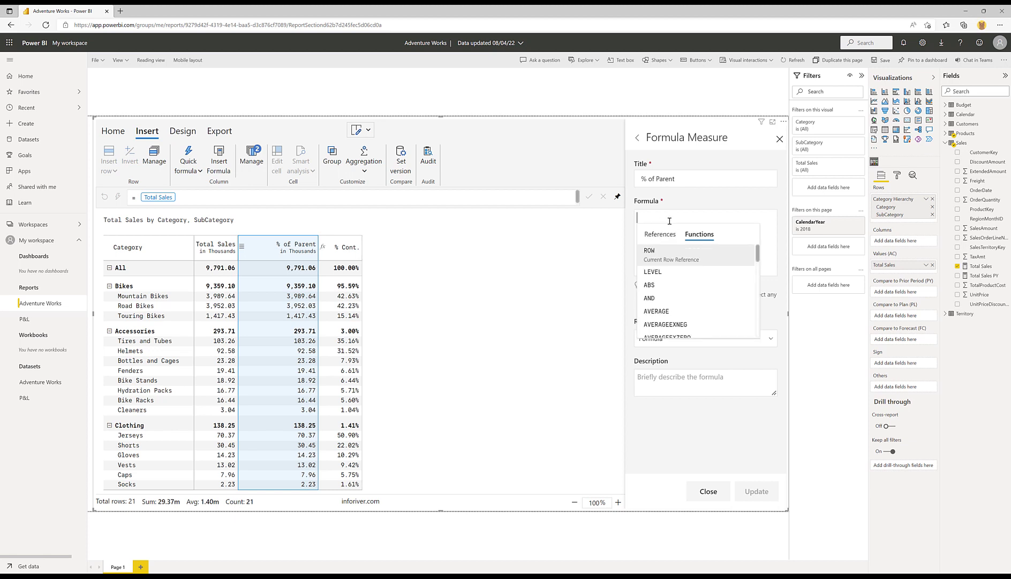
text(r)
key(Return)
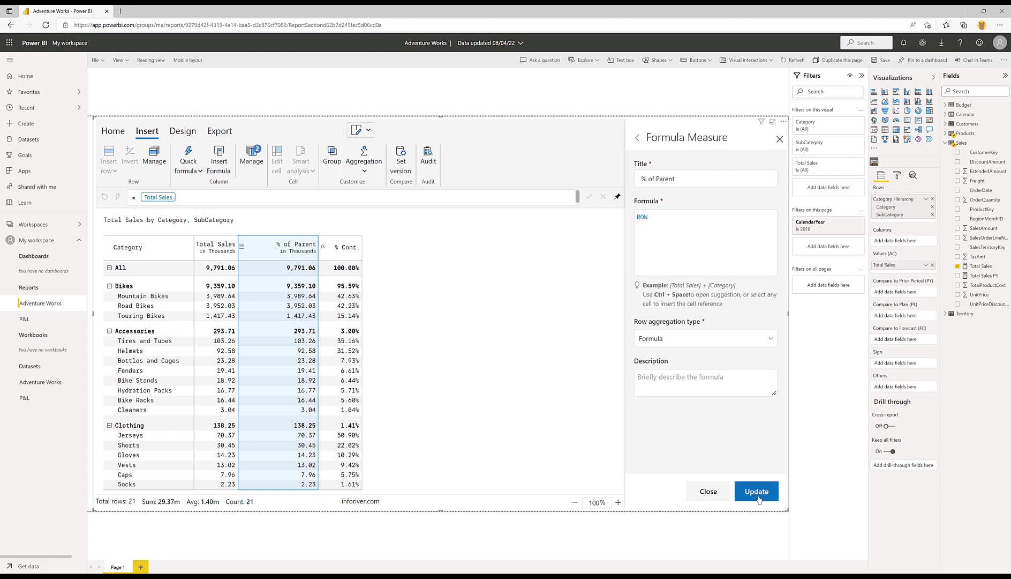
click(759, 499)
Extend the % of Parent formula to ROW.PARENT and update the measure
click(668, 222)
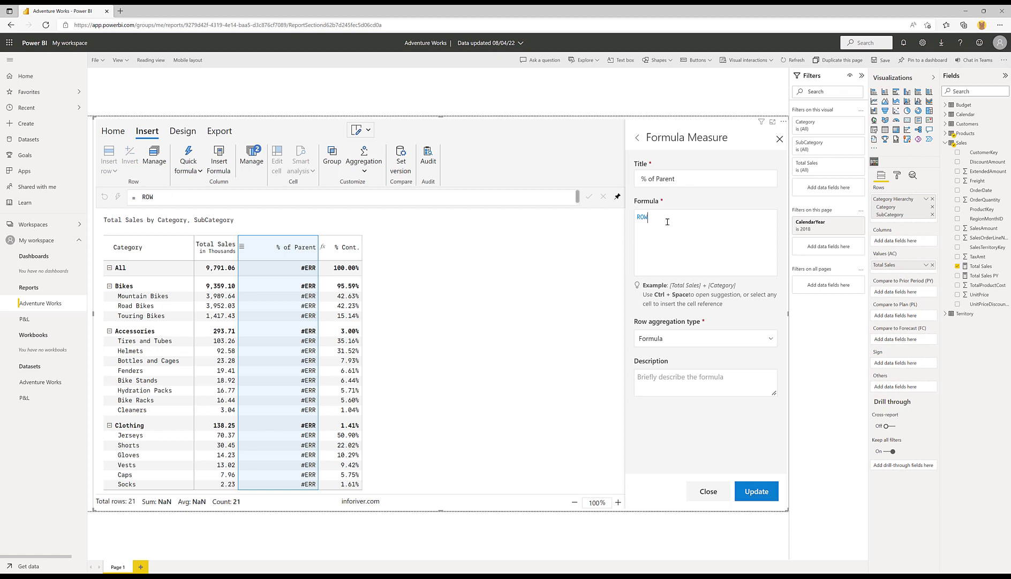
text(.)
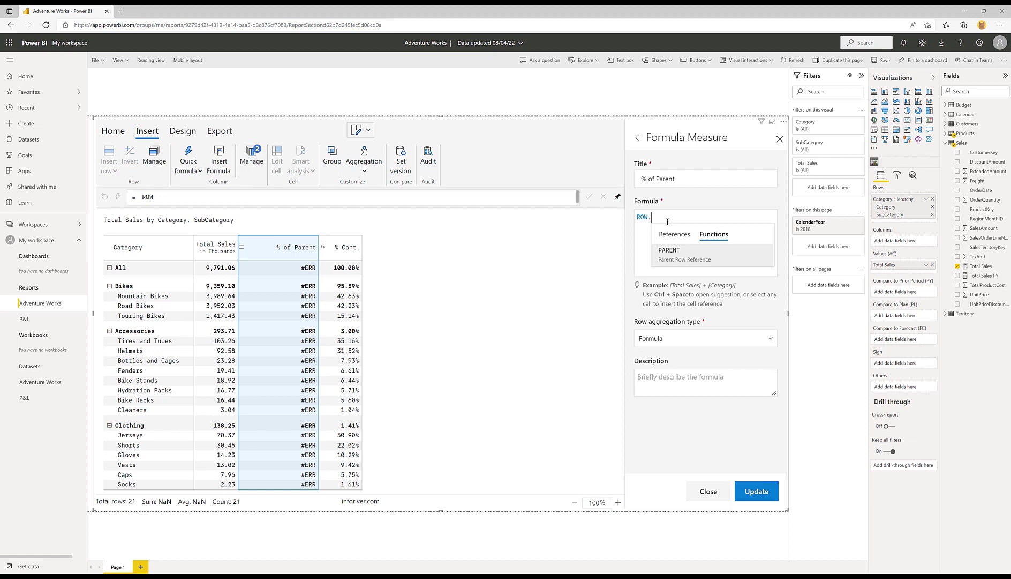
key(Return)
click(755, 490)
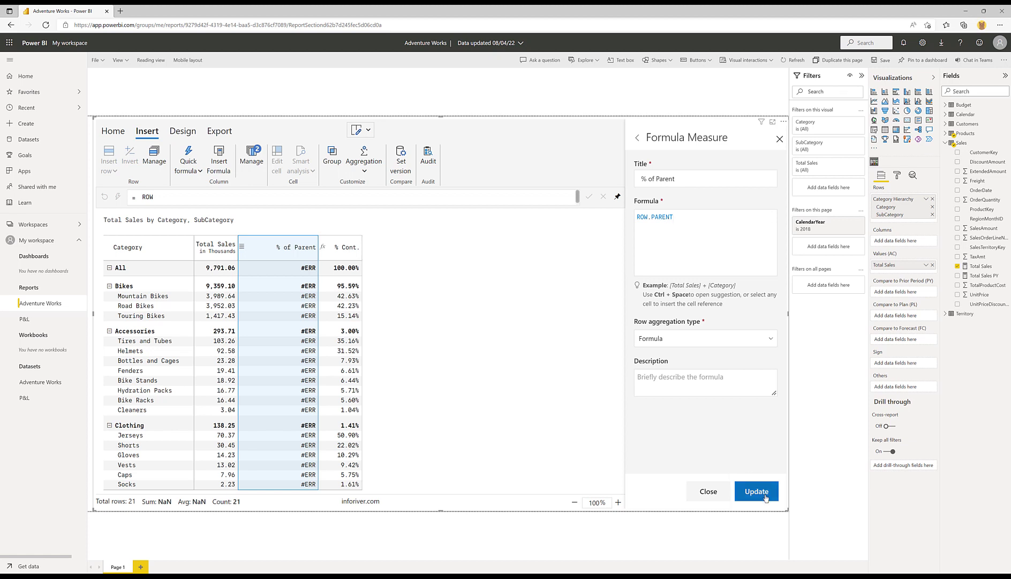
Extend the % of Parent formula to ROW.PARENT.[Total Sales] and update the measure
click(697, 231)
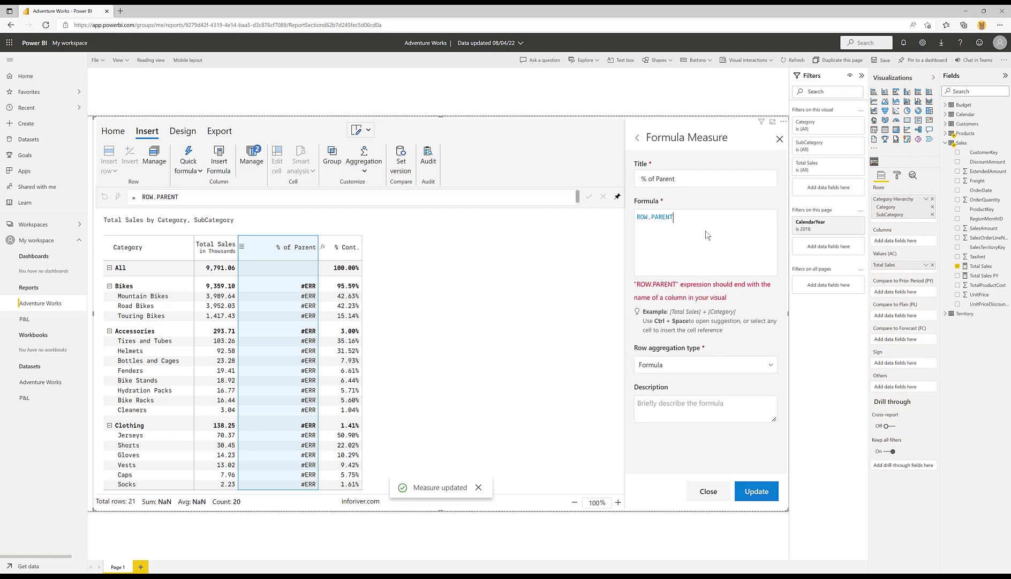
text(.)
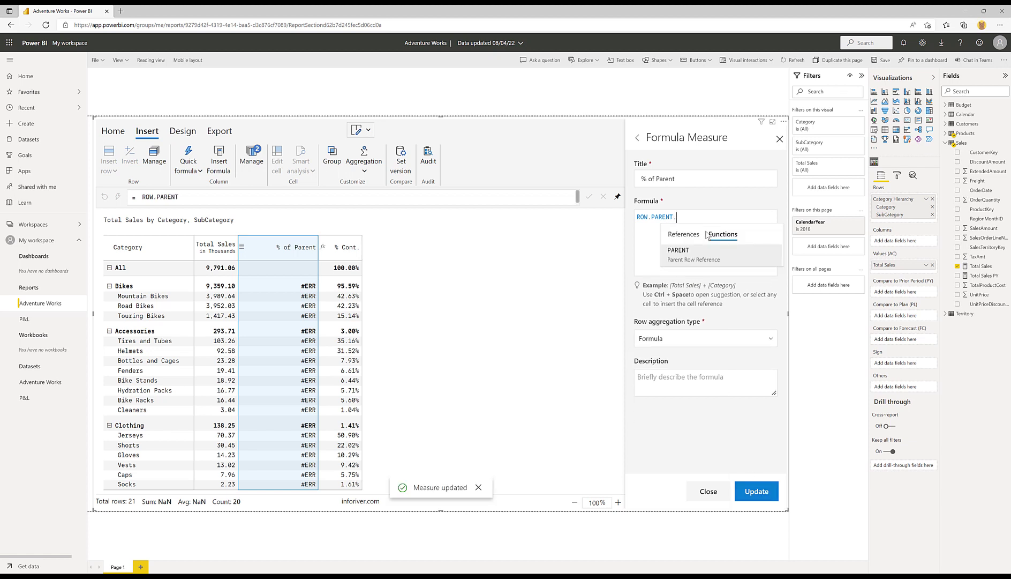
text([)
key(Return)
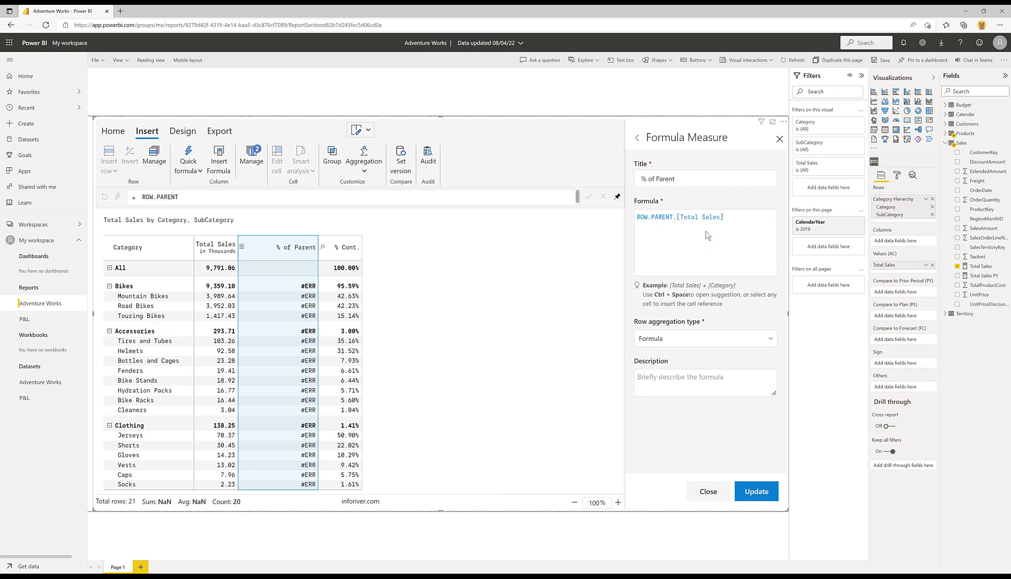
click(766, 498)
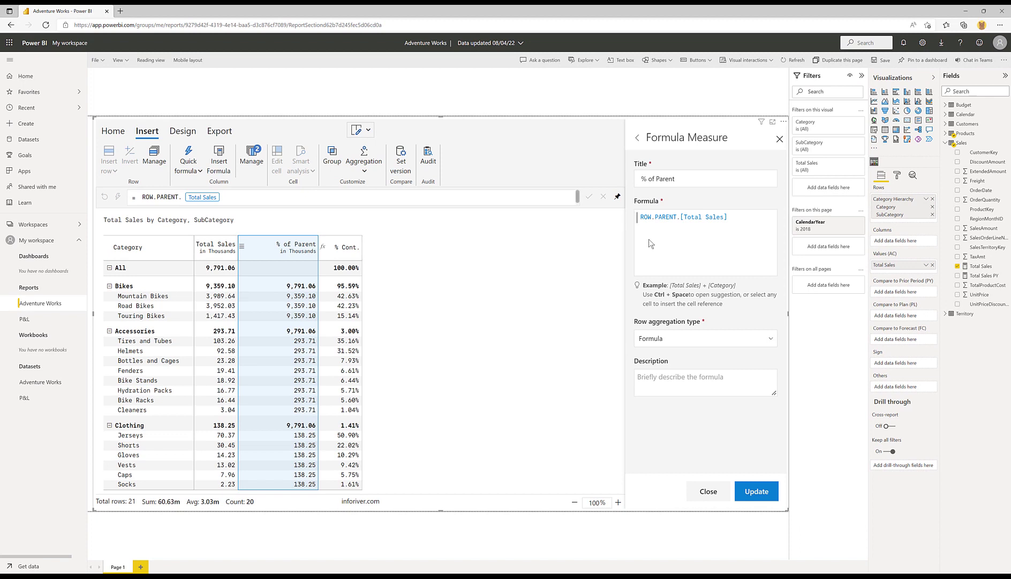
Change the % of Parent formula to [Total Sales] / ROW.PARENT.[Total Sales] and update the measure
text(Total)
key(Return)
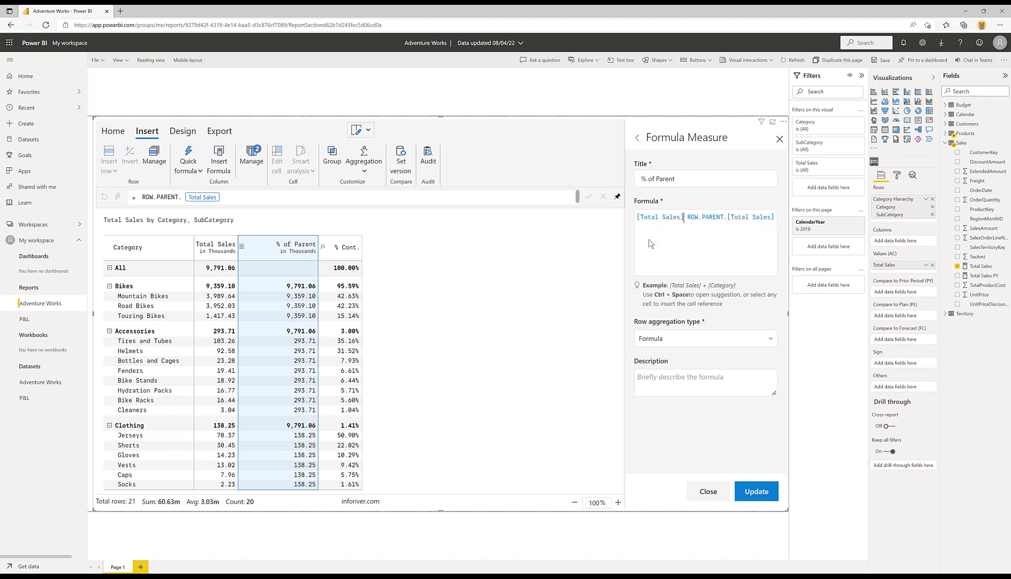
text(/)
click(769, 501)
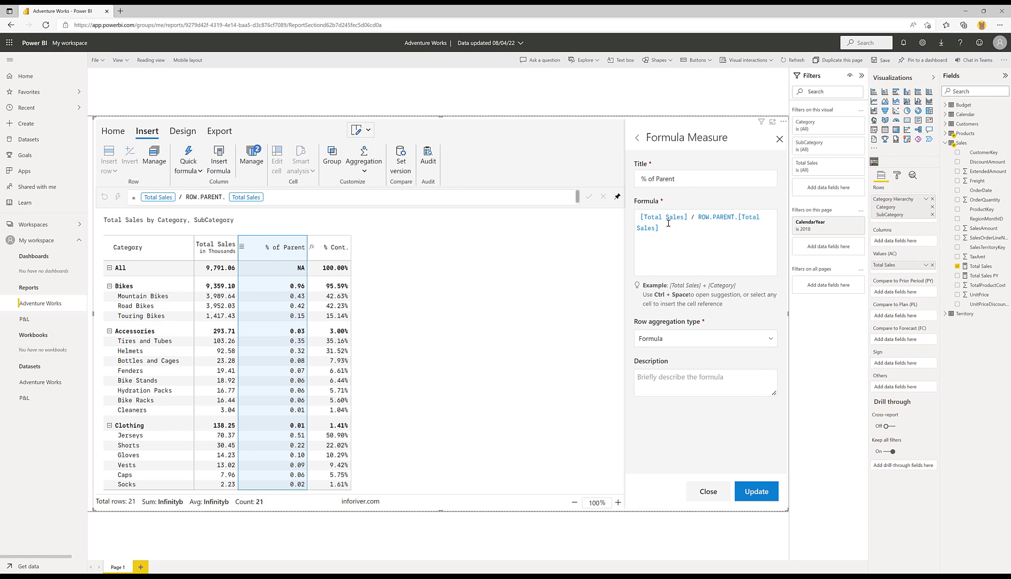
Wrap the % of Parent division in the IFNA function with a fallback value of 1 and update the measure
text(IF)
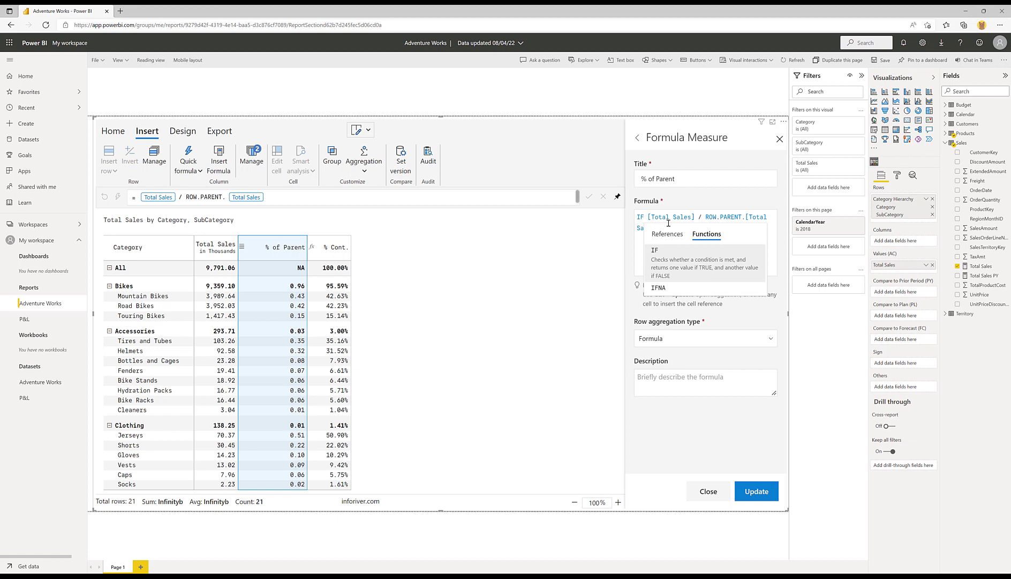
key(Down)
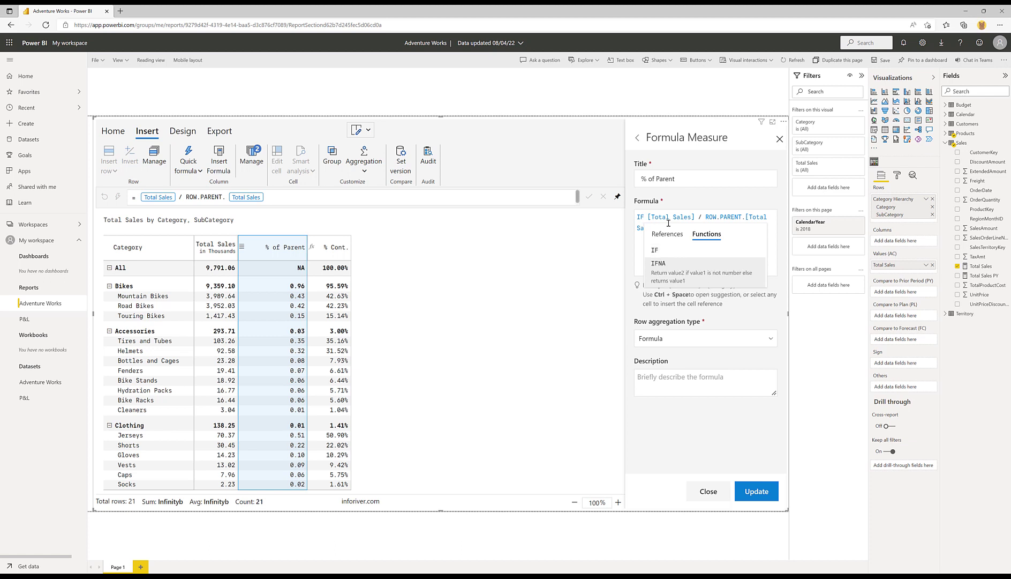
key(Return)
key(Delete)
key(Delete)
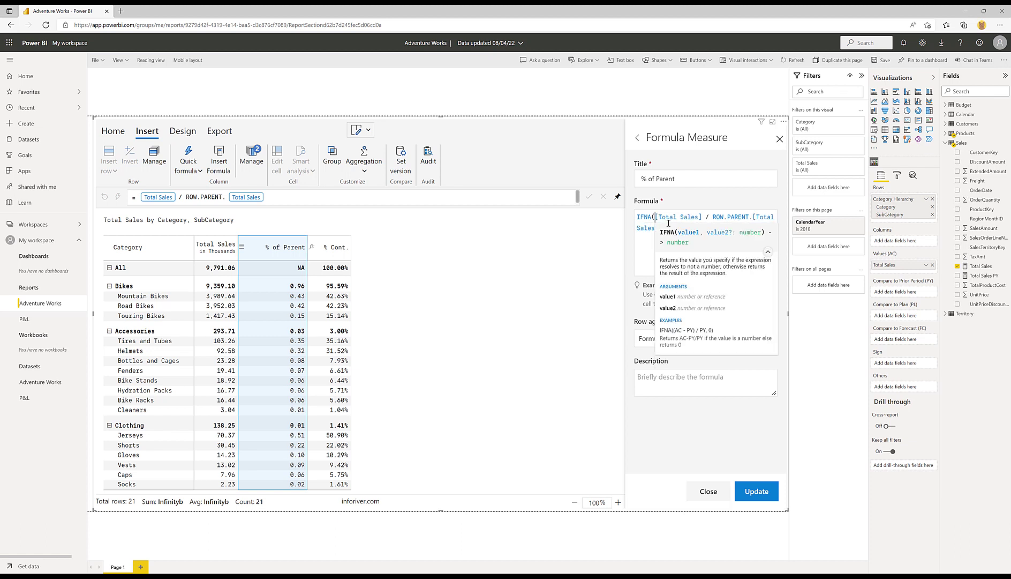
click(669, 226)
text(,)
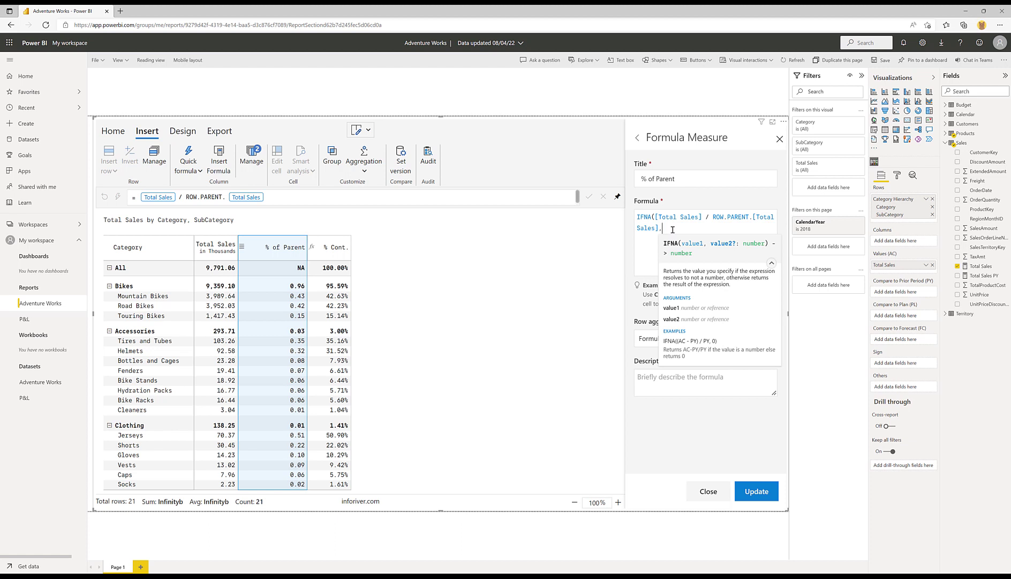
text(1))
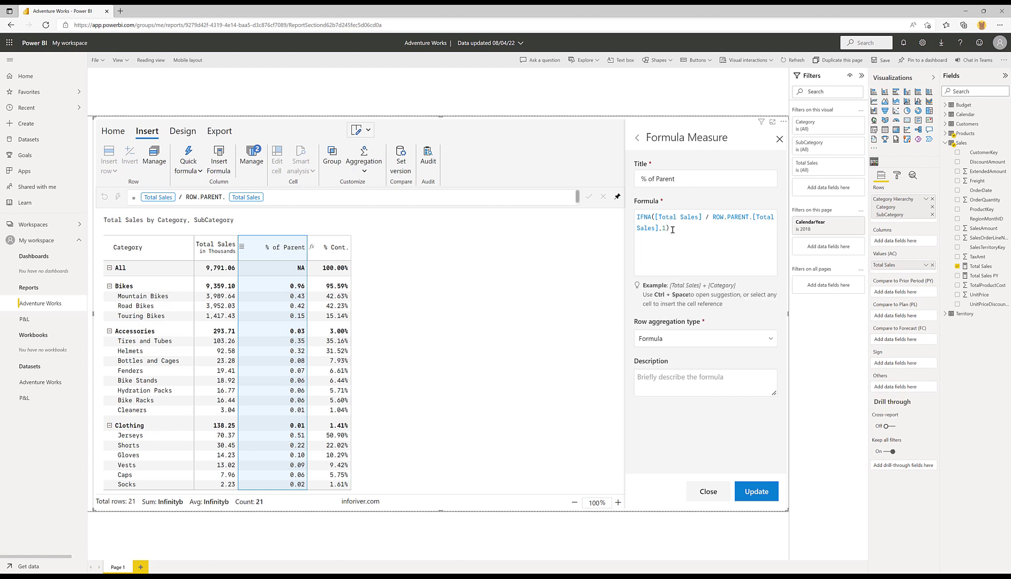
click(767, 499)
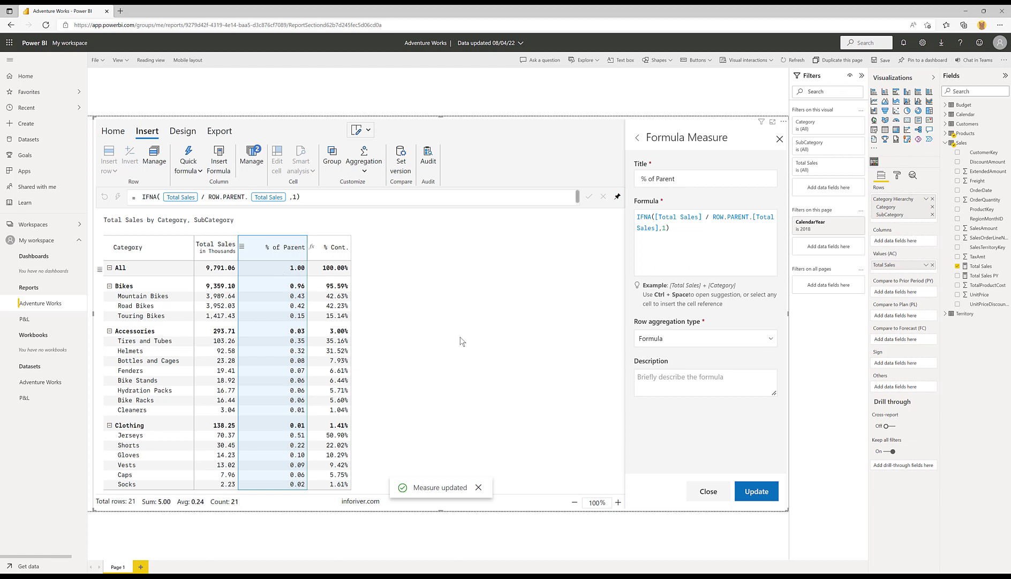
Format the % of Parent column as a percentage and delete the inserted % Cont. column
click(709, 491)
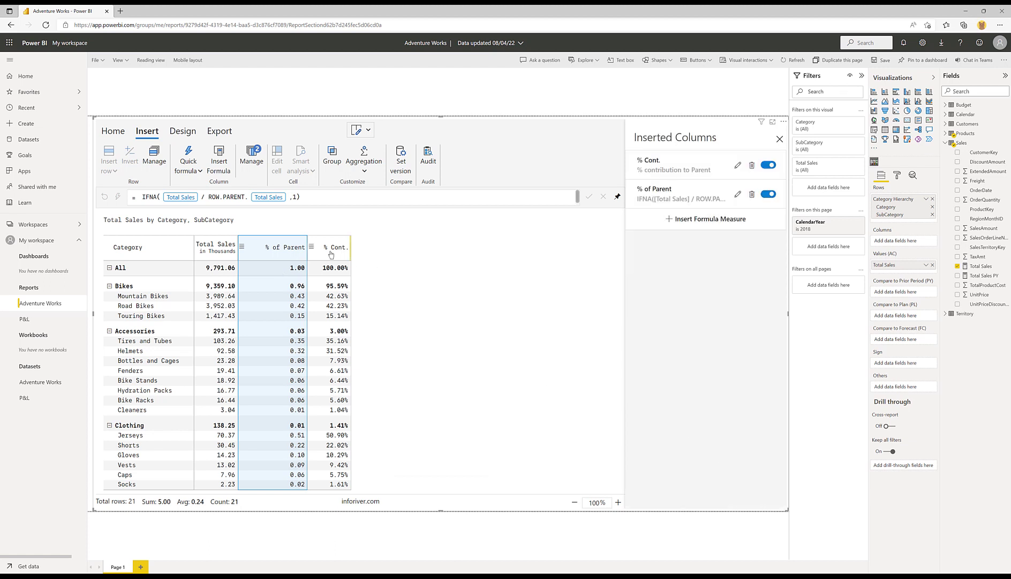
click(114, 133)
click(252, 170)
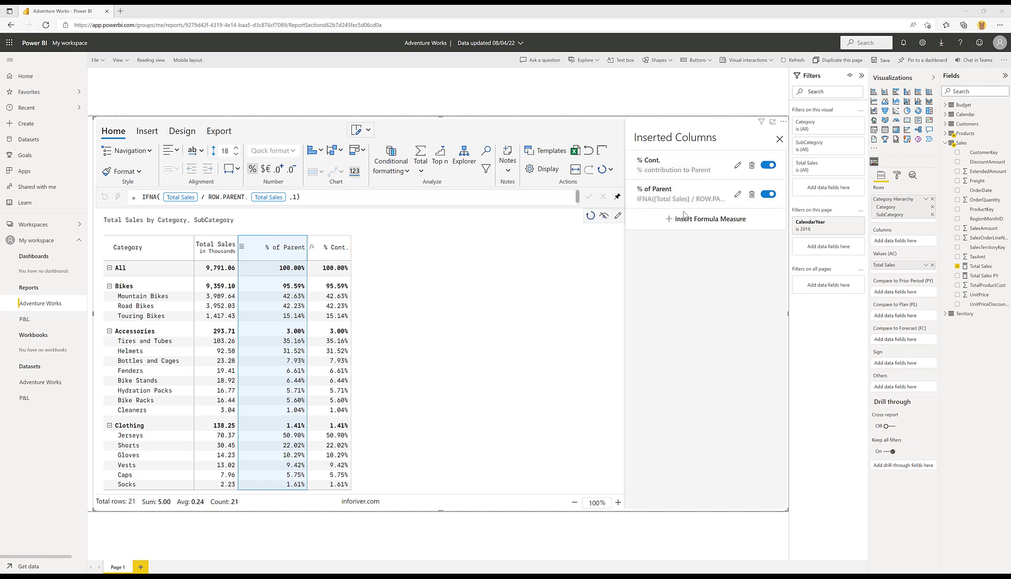
click(752, 165)
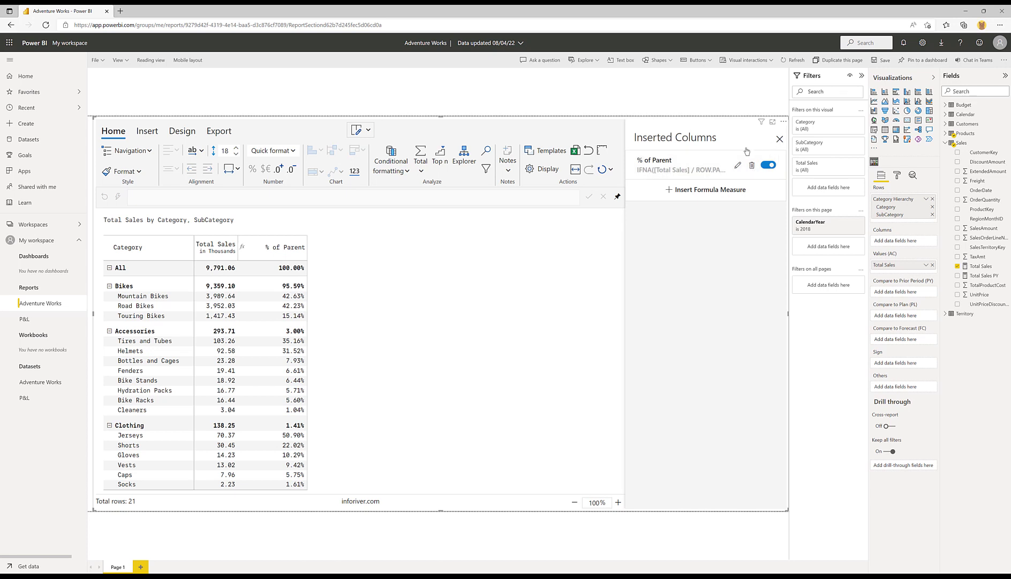
click(779, 140)
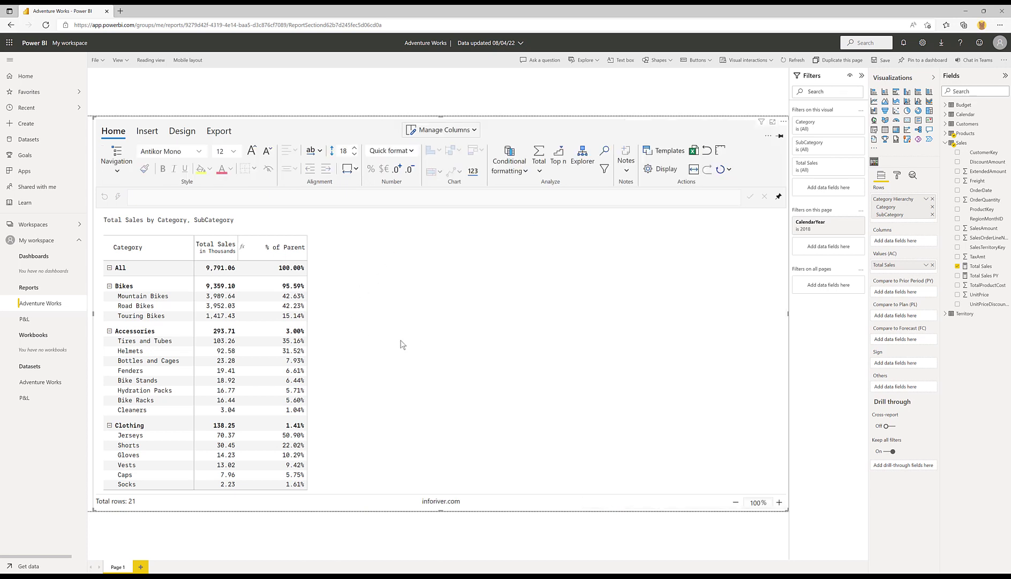
Add an Inforiver visual on a new report page with SubCategory as rows and OrderQuantity as AC values
click(141, 567)
click(874, 162)
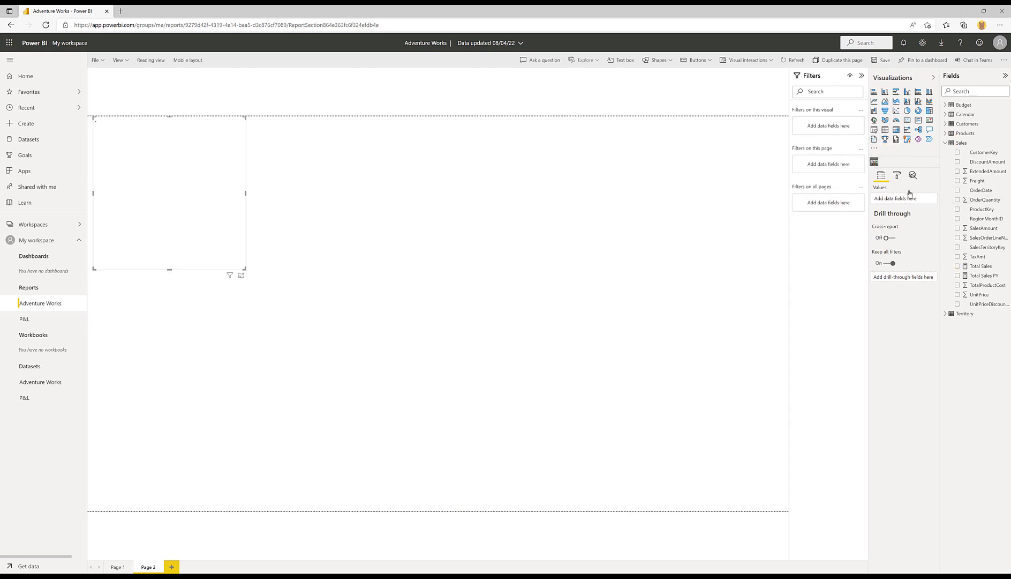
click(946, 134)
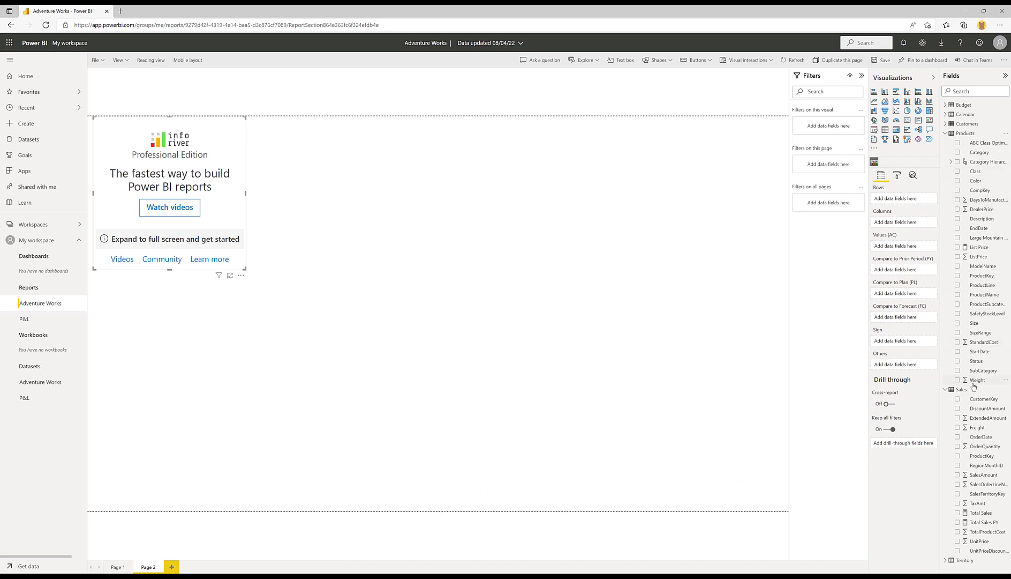
drag(961, 372, 909, 199)
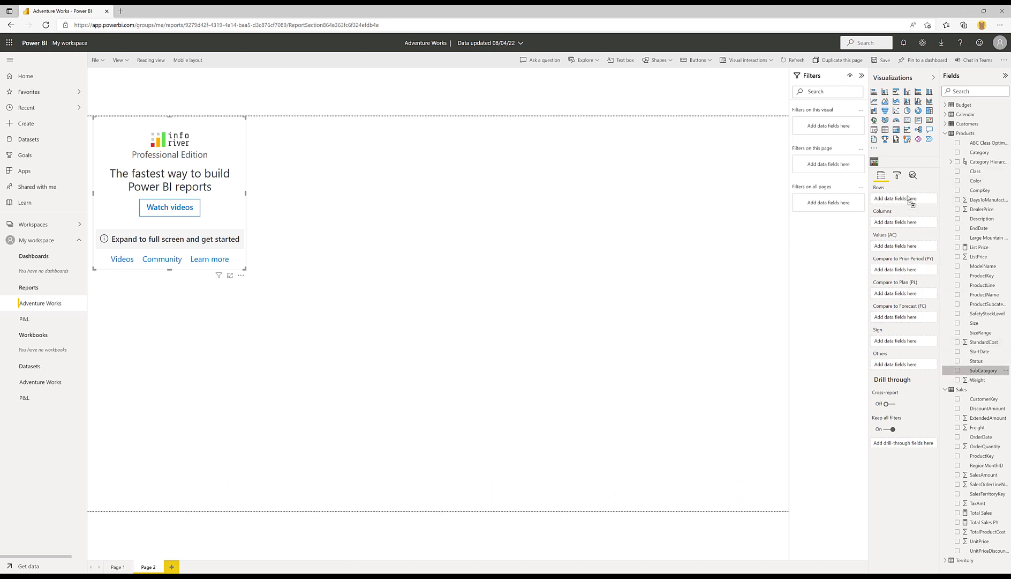
click(945, 134)
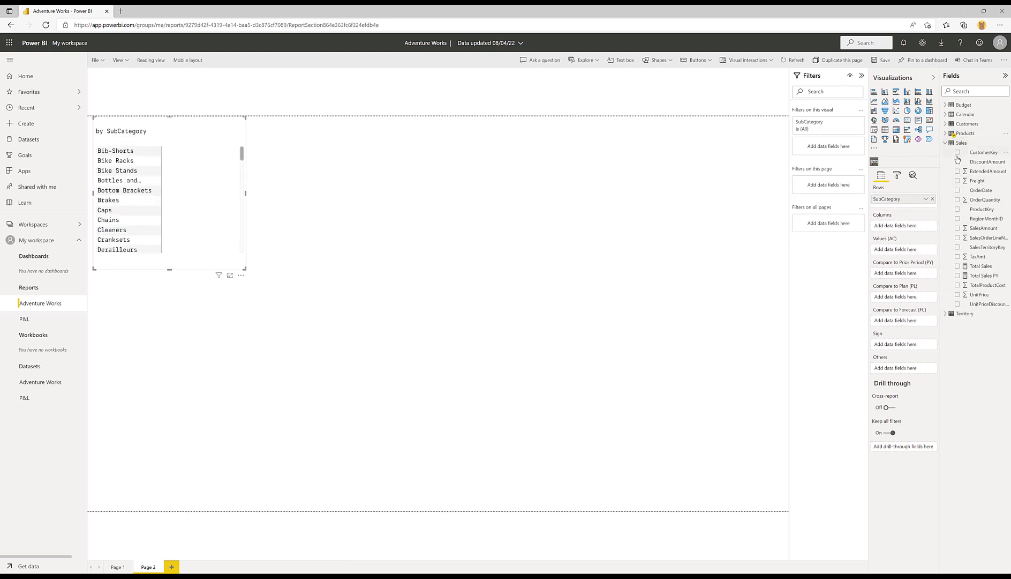
drag(983, 200, 900, 251)
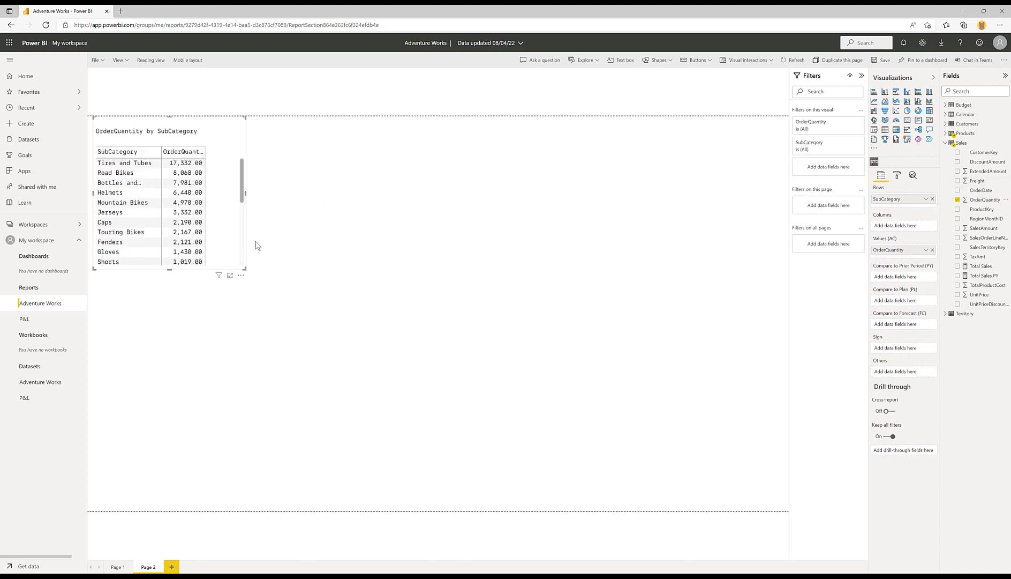
Enlarge the visual to fill the page and reduce the OrderQuantity column to zero decimal places
drag(226, 269, 789, 511)
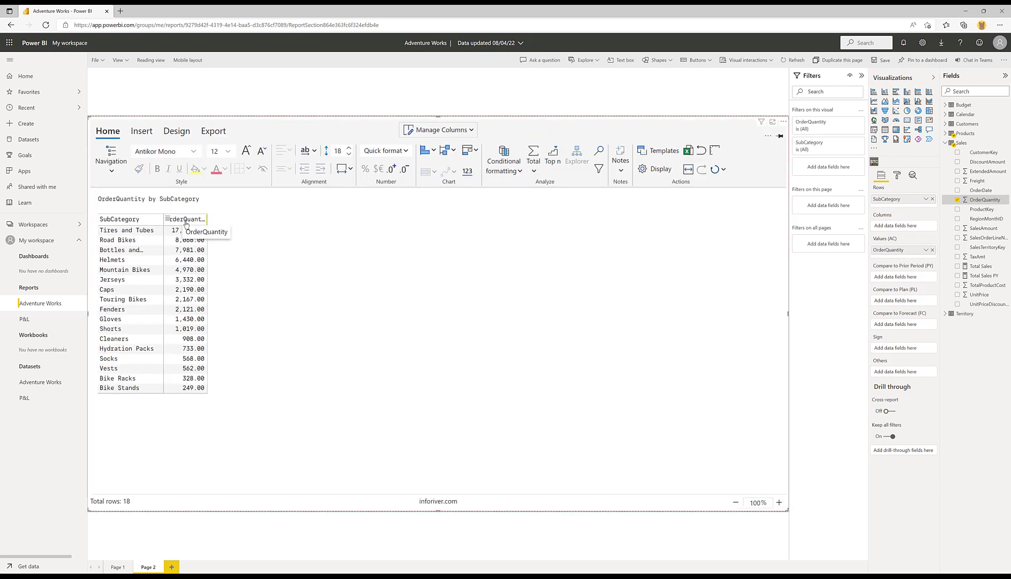
click(199, 218)
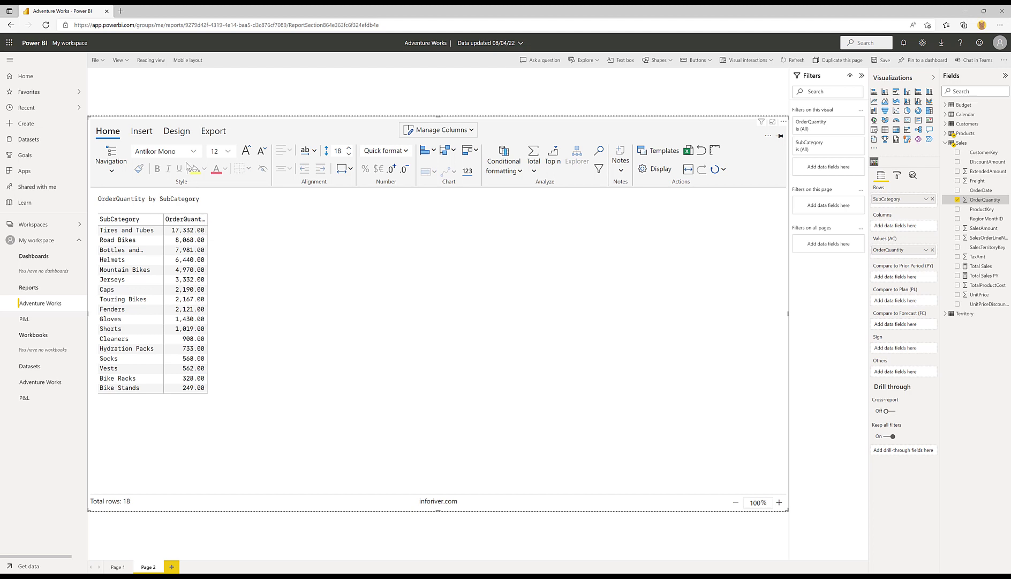
click(404, 169)
click(404, 169)
Rename the OrderQuantity column header to Total Qty and widen the SubCategory column to fit its longest names
double_click(194, 219)
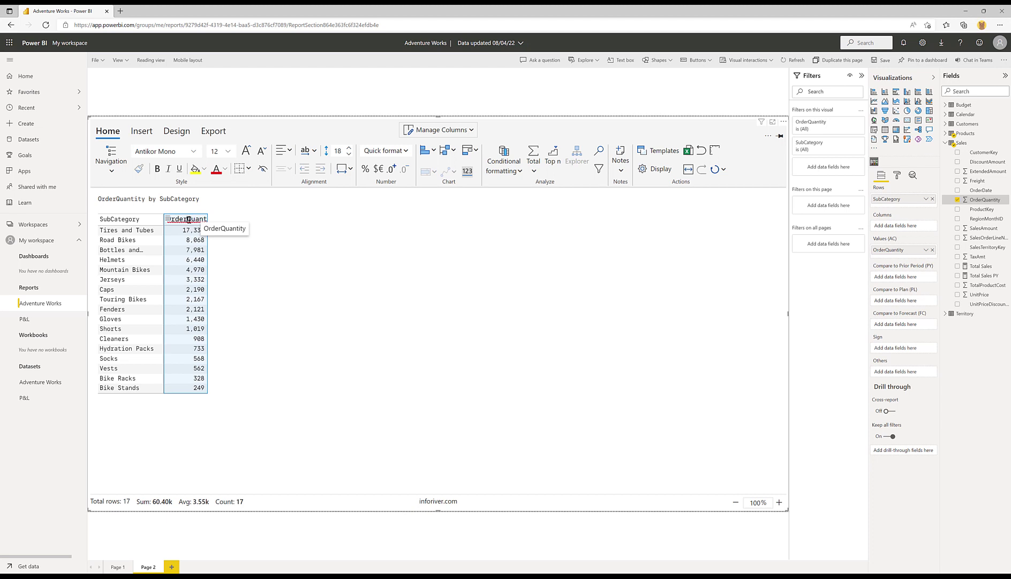
key(ctrl+a)
text(Total Qty)
key(Return)
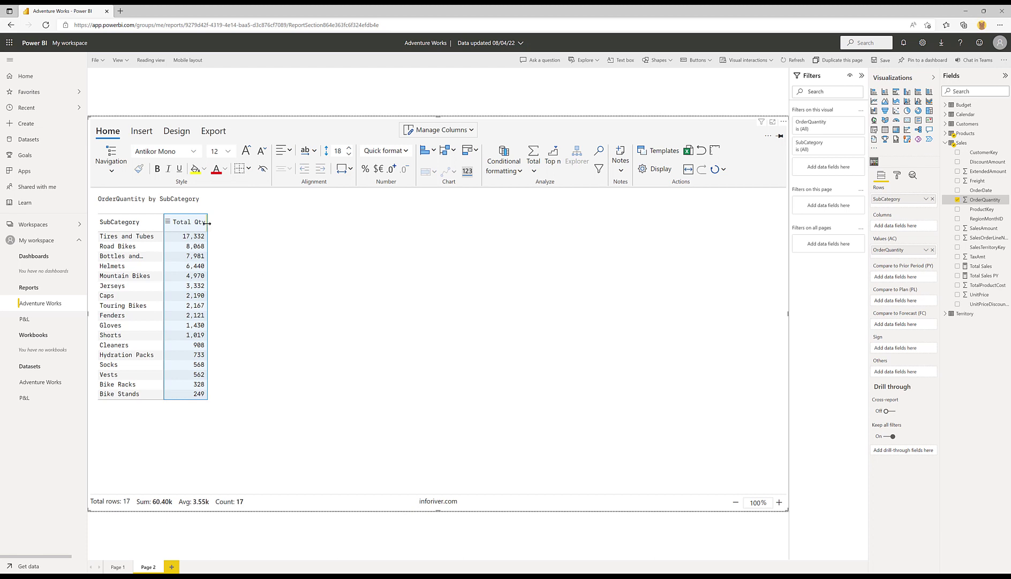
click(271, 279)
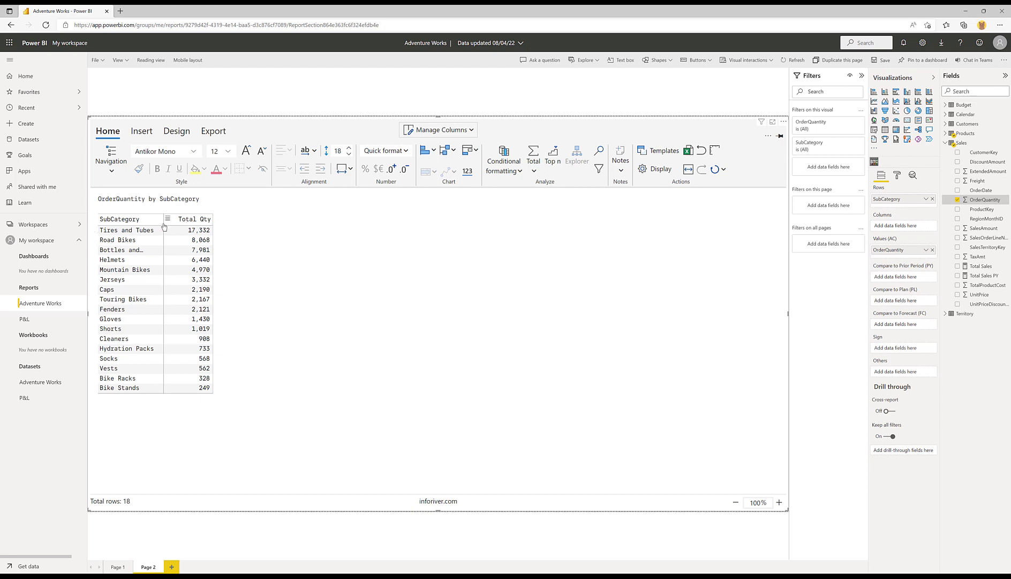
drag(187, 222, 190, 222)
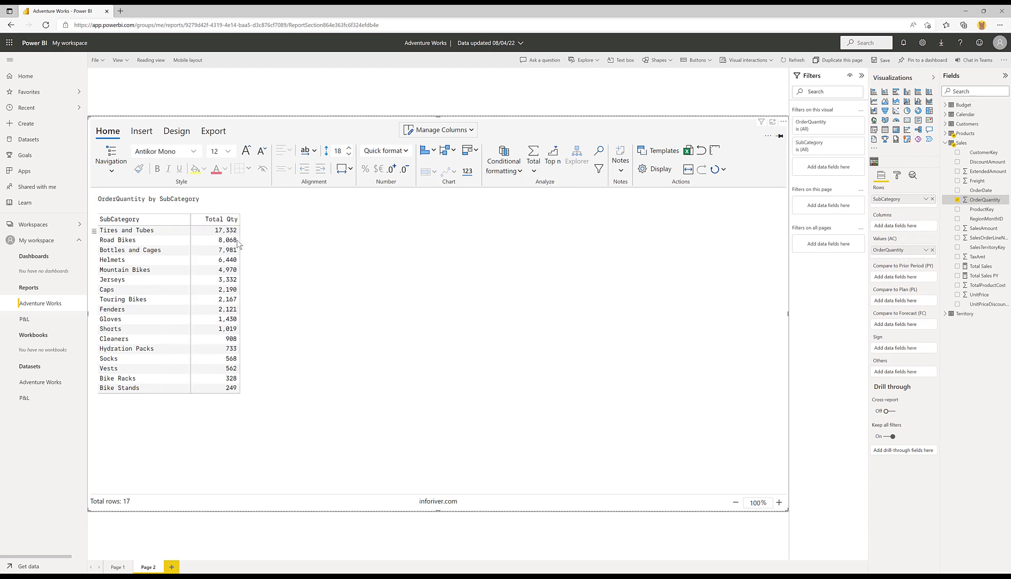
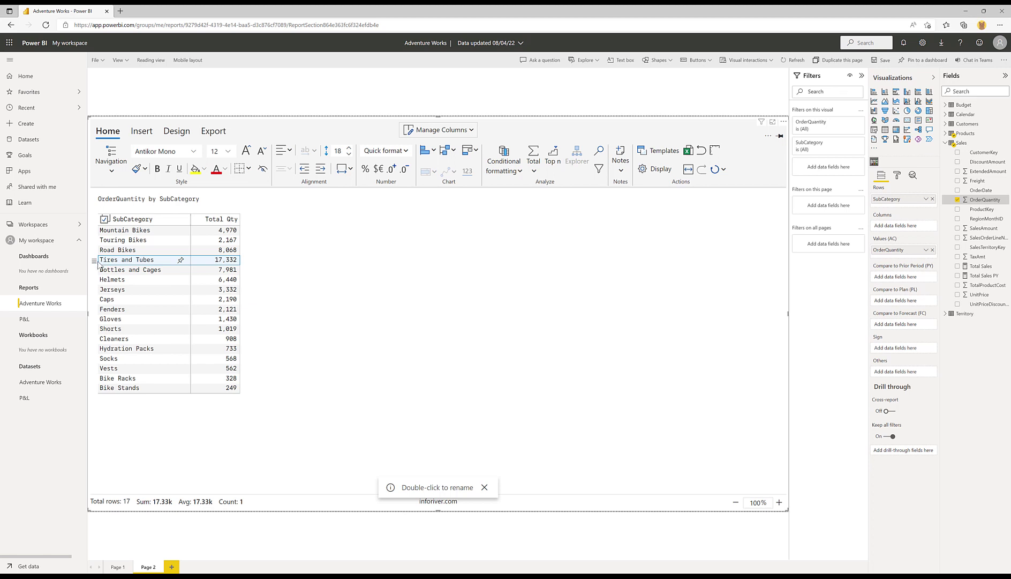
Insert a calculated row above Tires and Tubes and title it Total Bikes
click(94, 263)
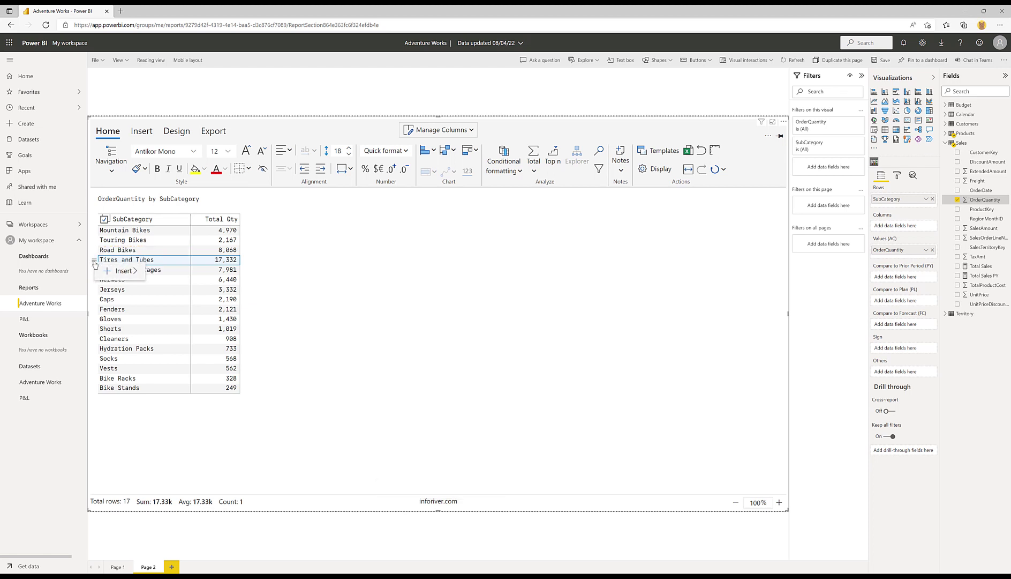
mouse_move(126, 270)
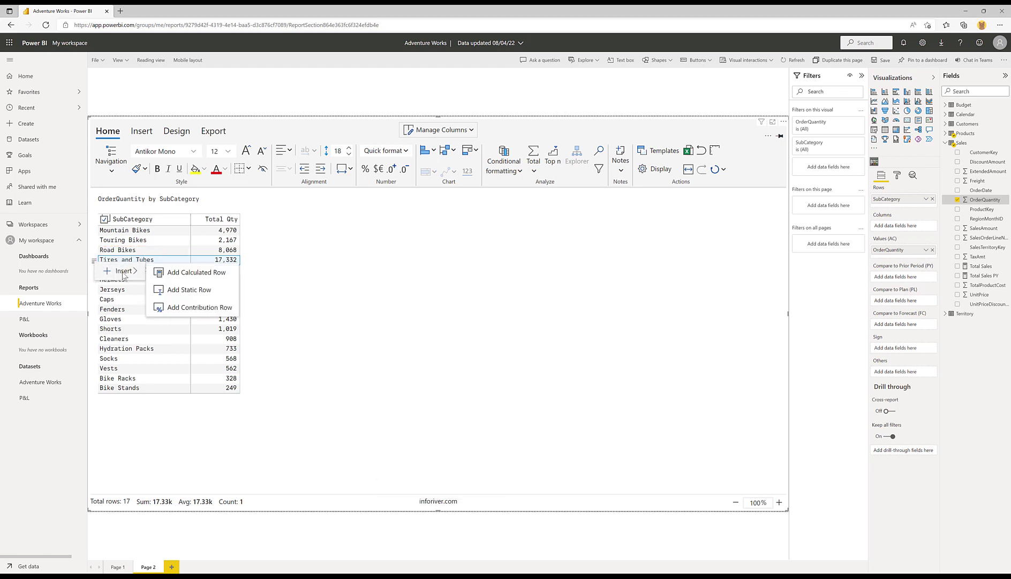
click(188, 274)
drag(666, 179, 621, 181)
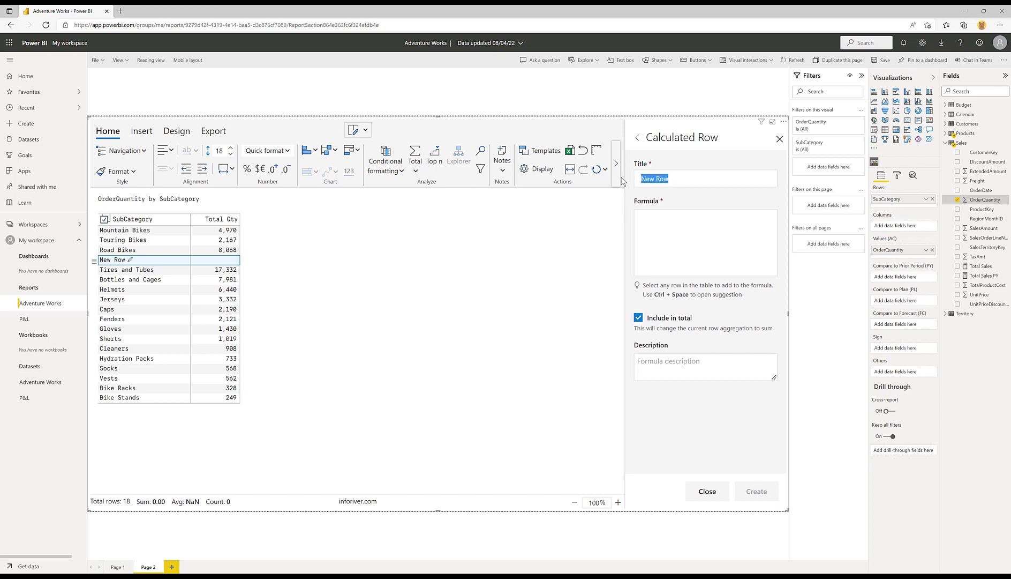
text(Total )
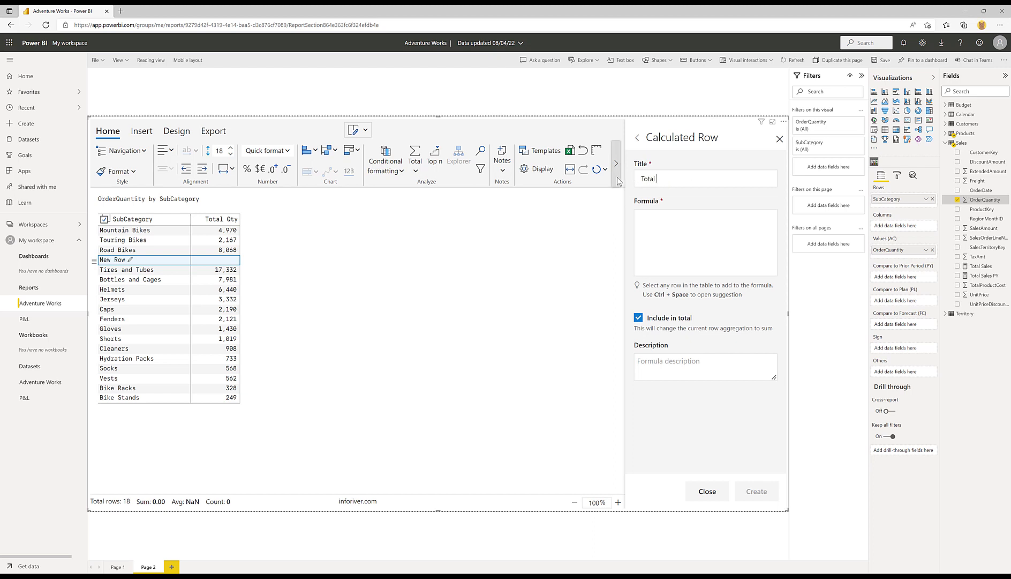
text(Bikes)
Set the Total Bikes row formula to [Touring Bikes] + [Road Bikes] + [Mountain Bikes]
click(658, 229)
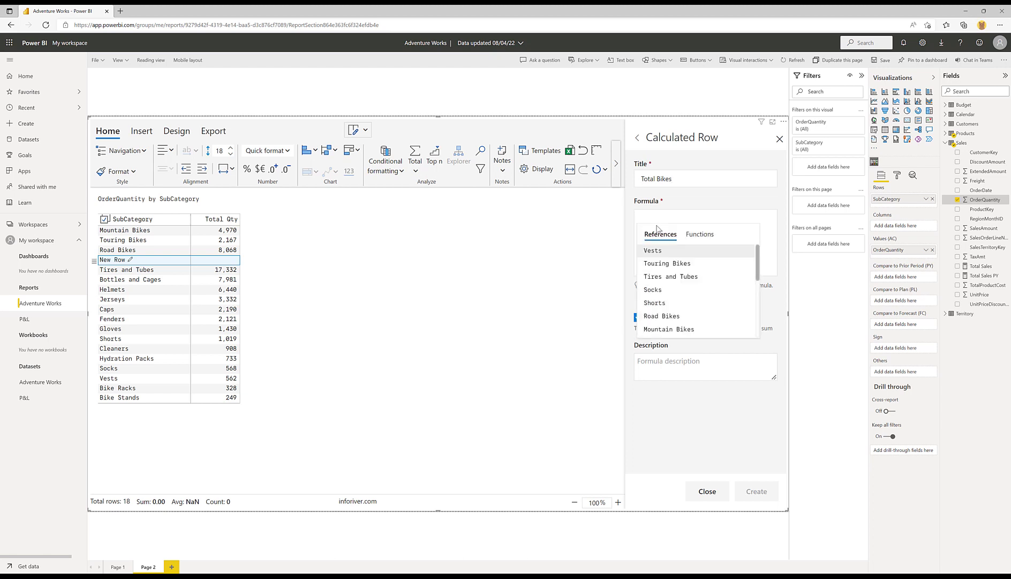
key(Down)
key(Return)
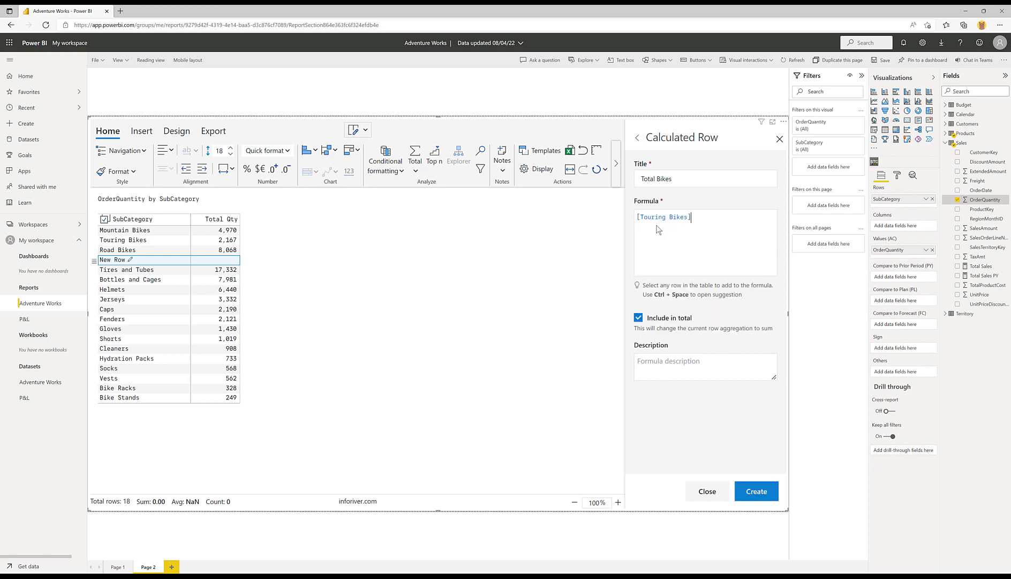
text(+ R)
key(Return)
text(+ [M)
key(Return)
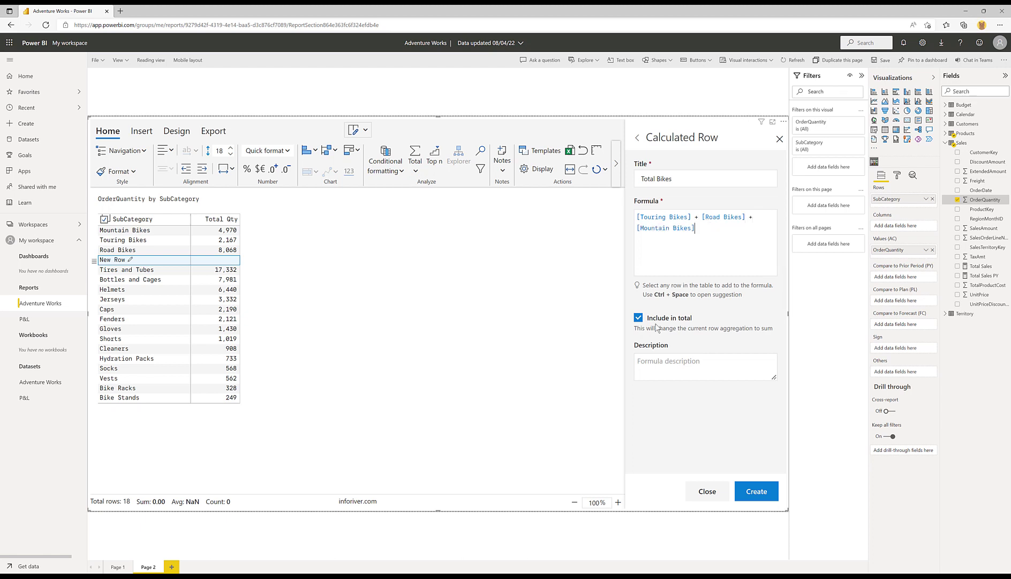
Create the Total Bikes row excluded from the total, and indent the Mountain, Touring and Road Bikes rows by two levels
click(640, 318)
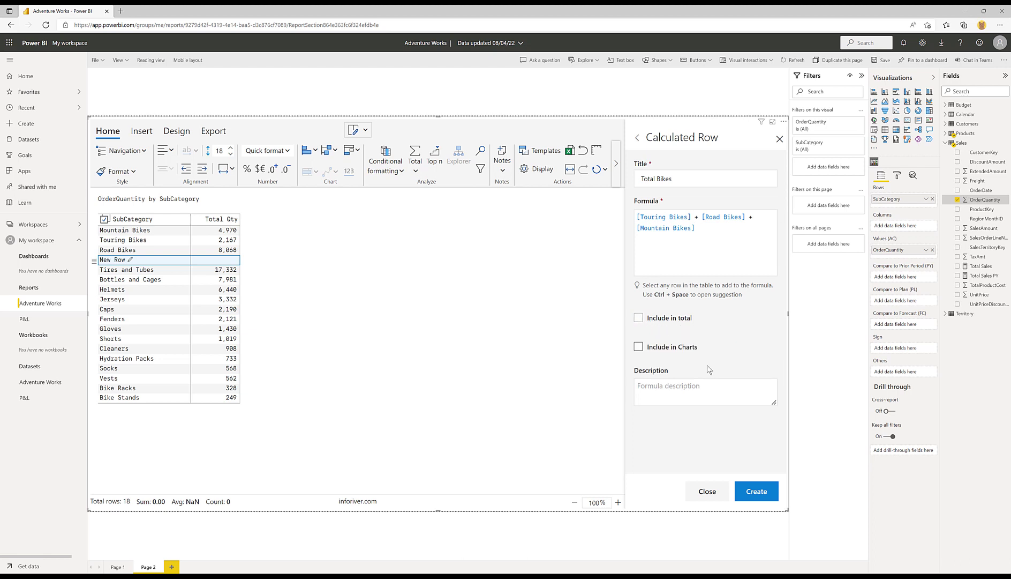
click(768, 492)
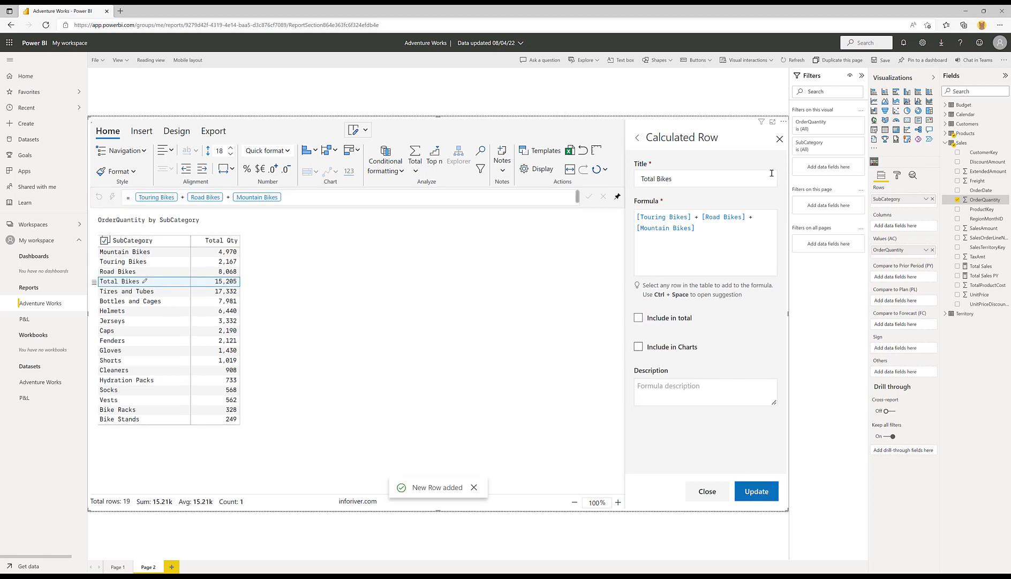
click(148, 252)
shift+click(154, 271)
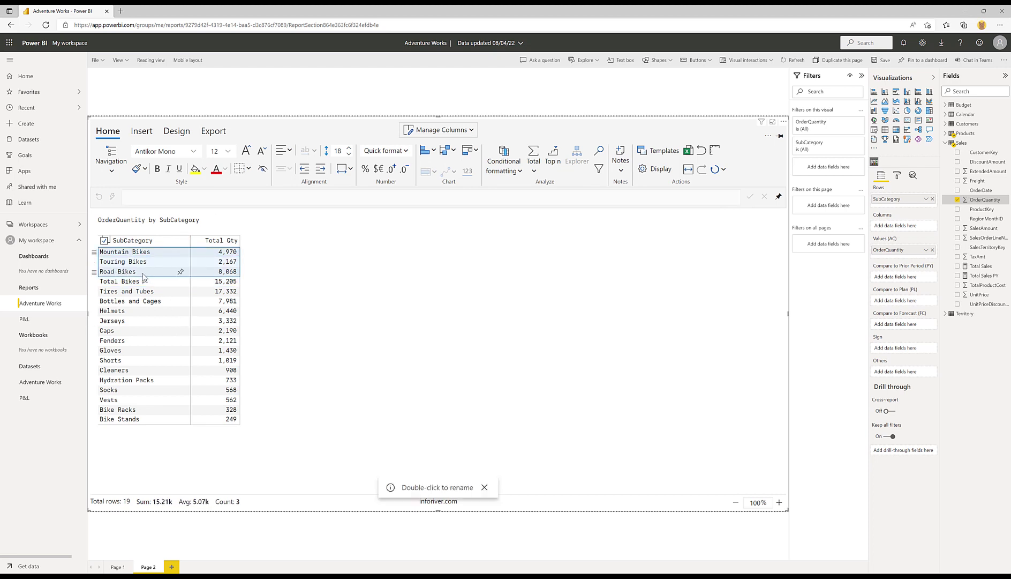
click(320, 169)
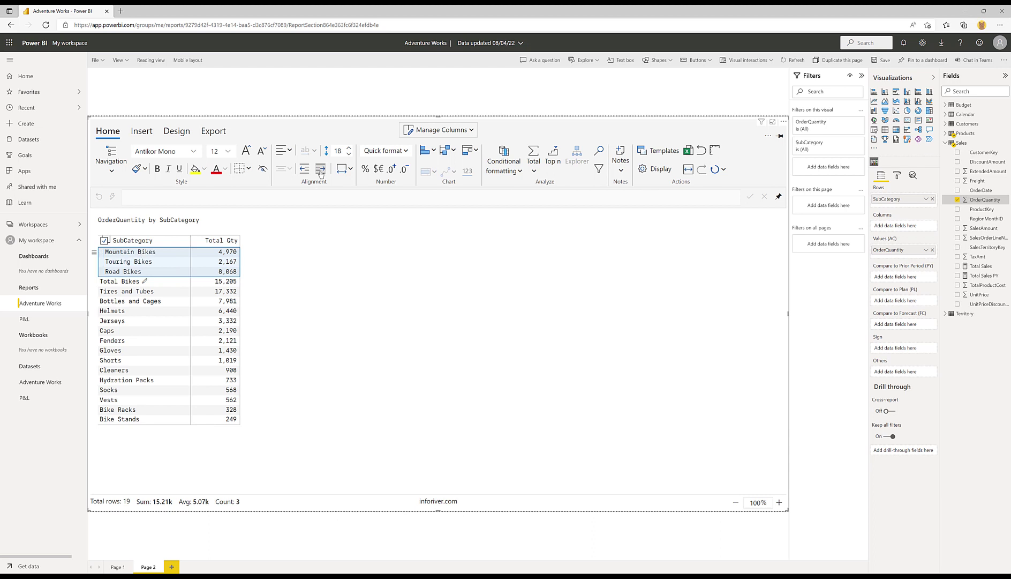
click(320, 169)
Add a top and a bottom border to the Total Bikes row
click(182, 284)
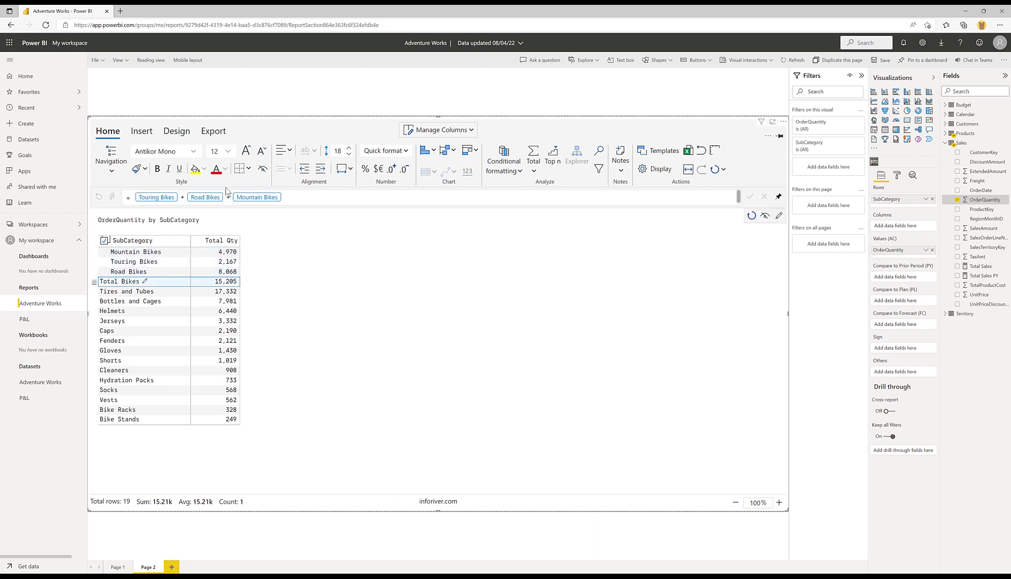
click(248, 168)
click(250, 185)
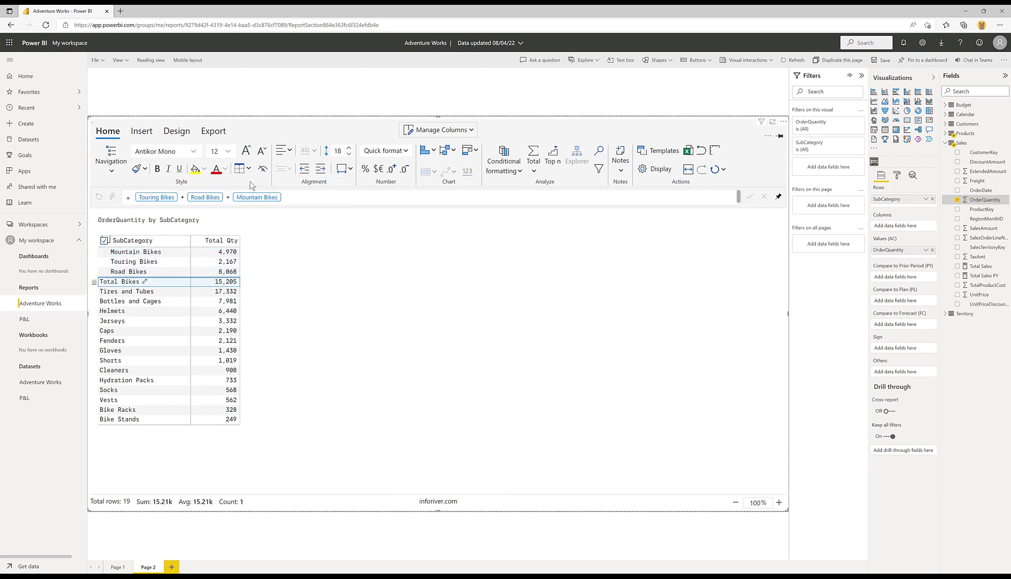
click(248, 169)
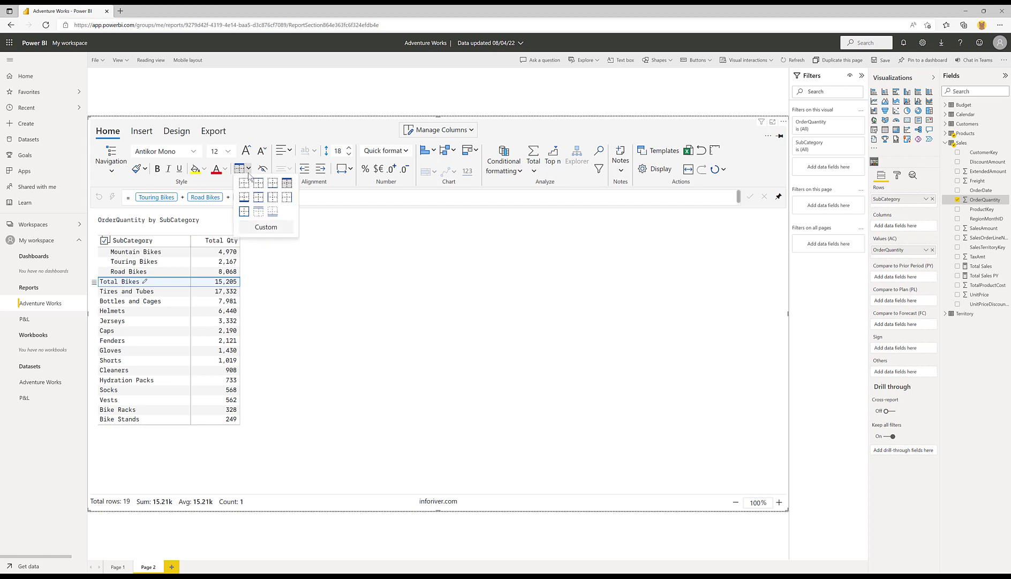
click(245, 198)
click(305, 349)
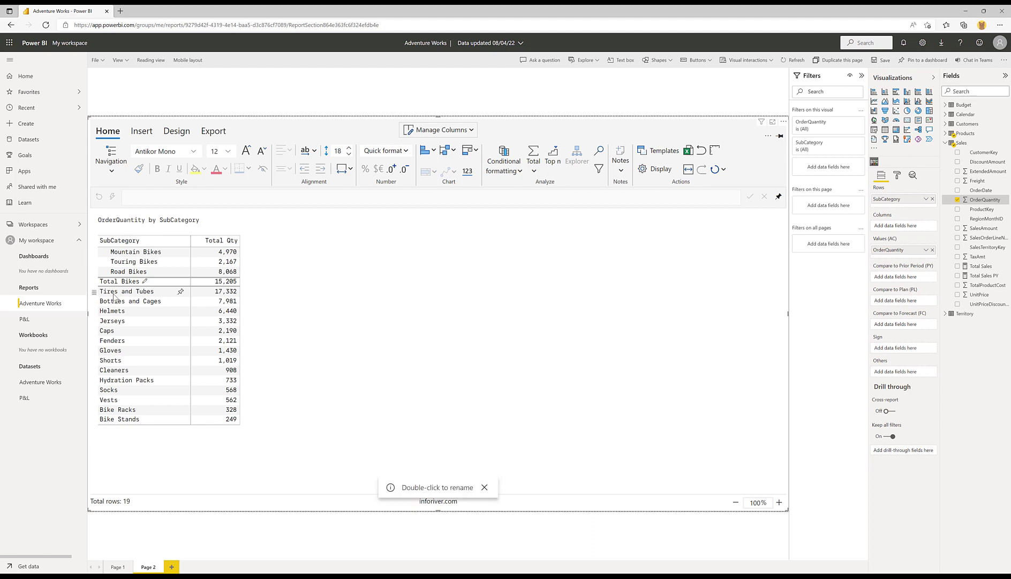
Insert a static row titled Accessories above Tires and Tubes, excluded from the total and formatted bold
click(95, 294)
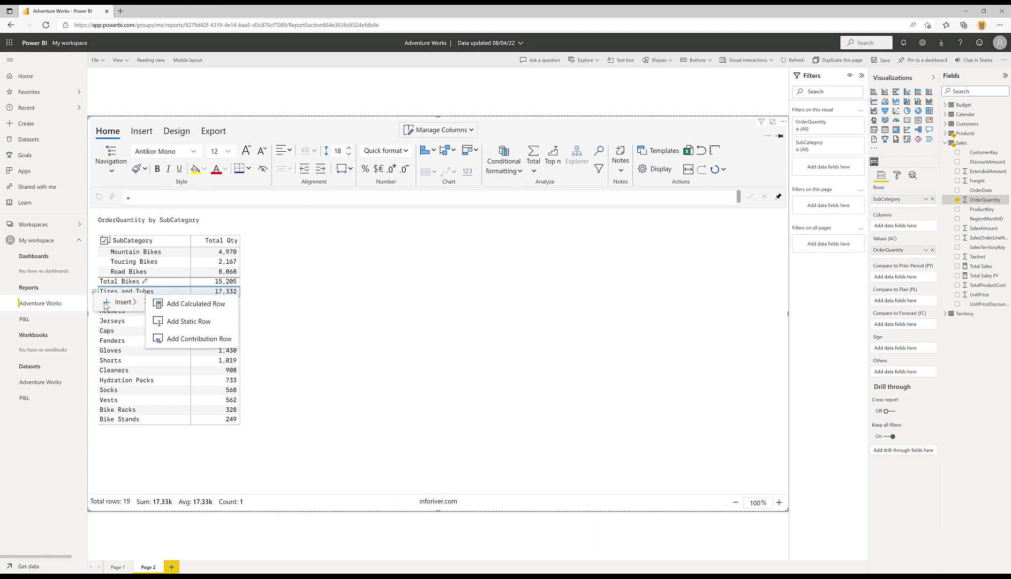
click(188, 321)
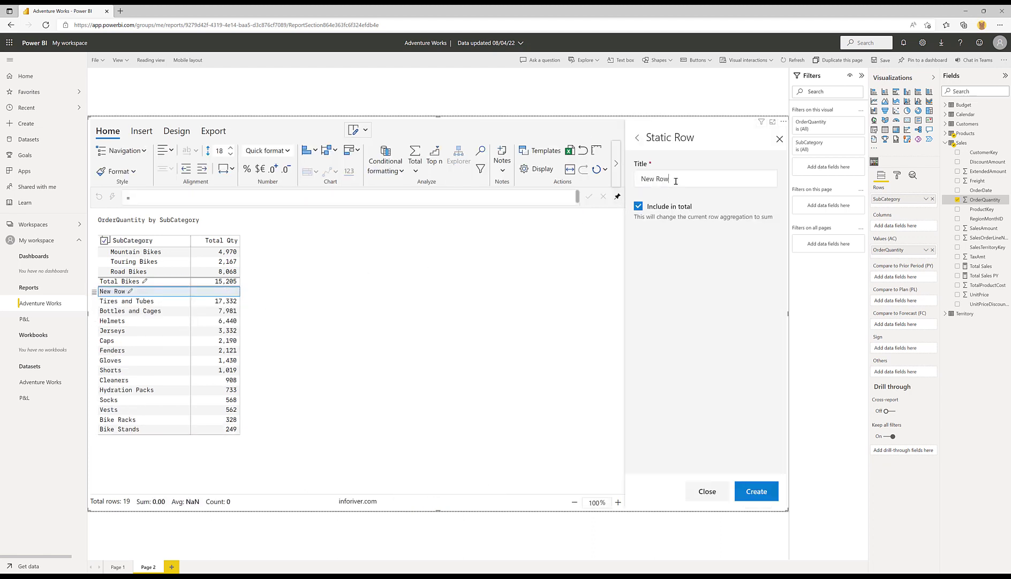
drag(677, 180, 641, 180)
text(Accessories)
click(639, 207)
key(Return)
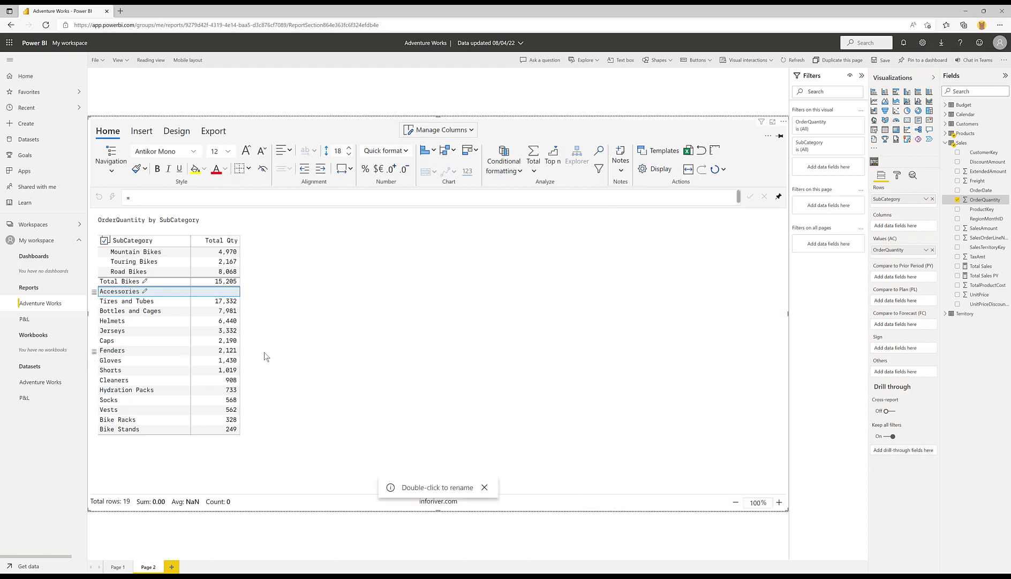
click(157, 169)
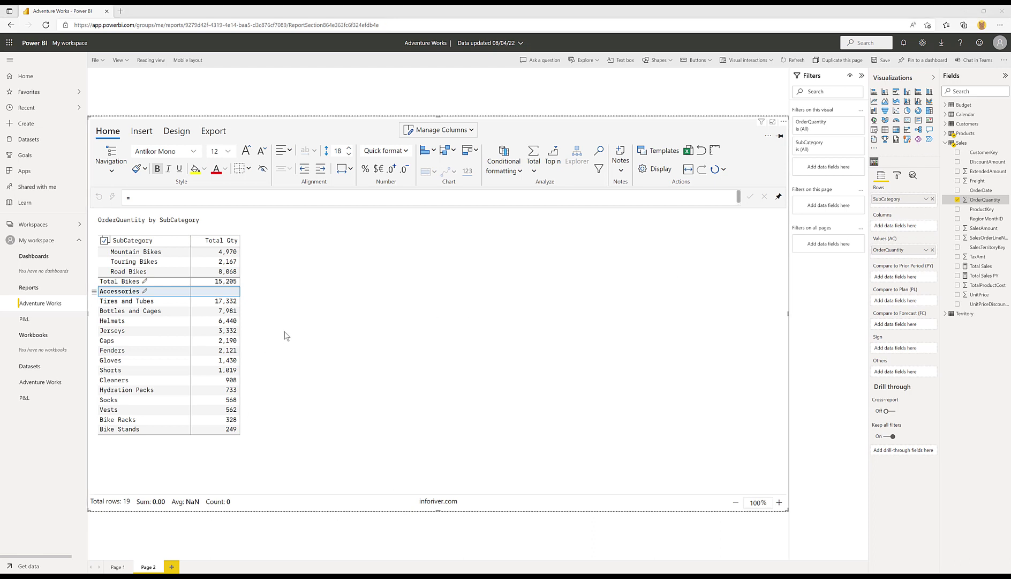
click(293, 306)
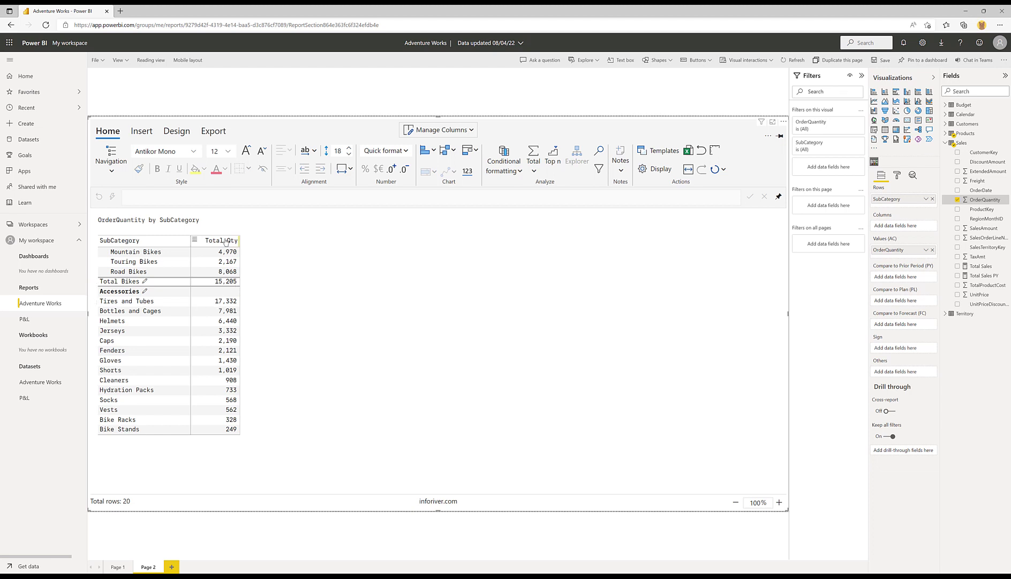
Start a new formula measure column and title it Accessories per 100 Bikes
click(145, 133)
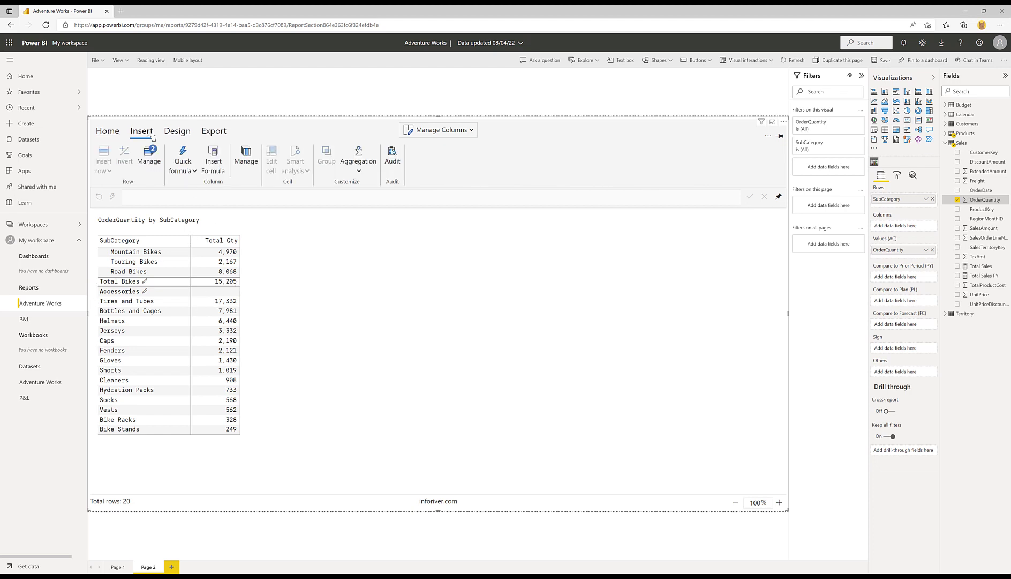
click(213, 158)
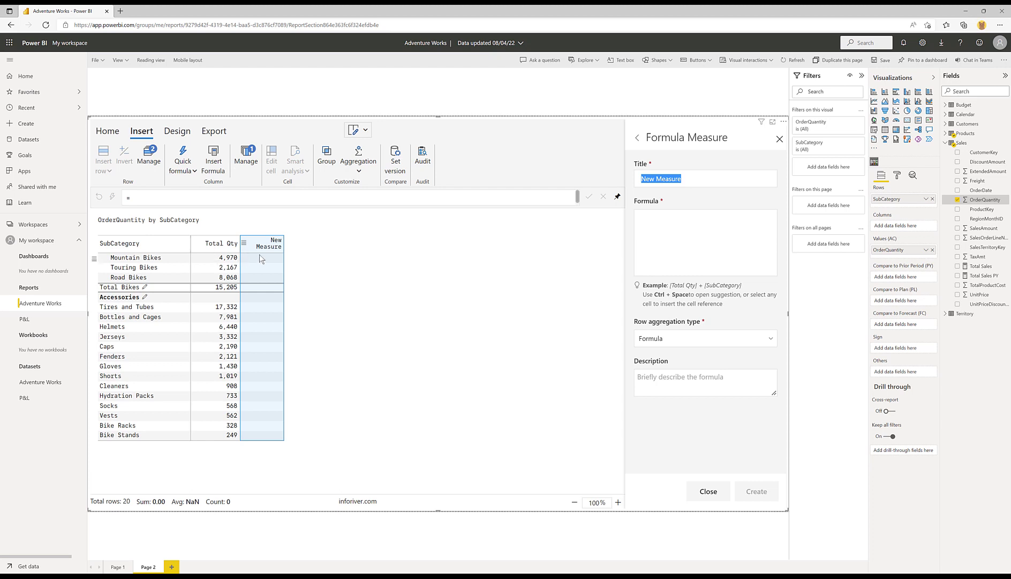
drag(681, 179, 584, 183)
text(Accessories per 100 Bikes)
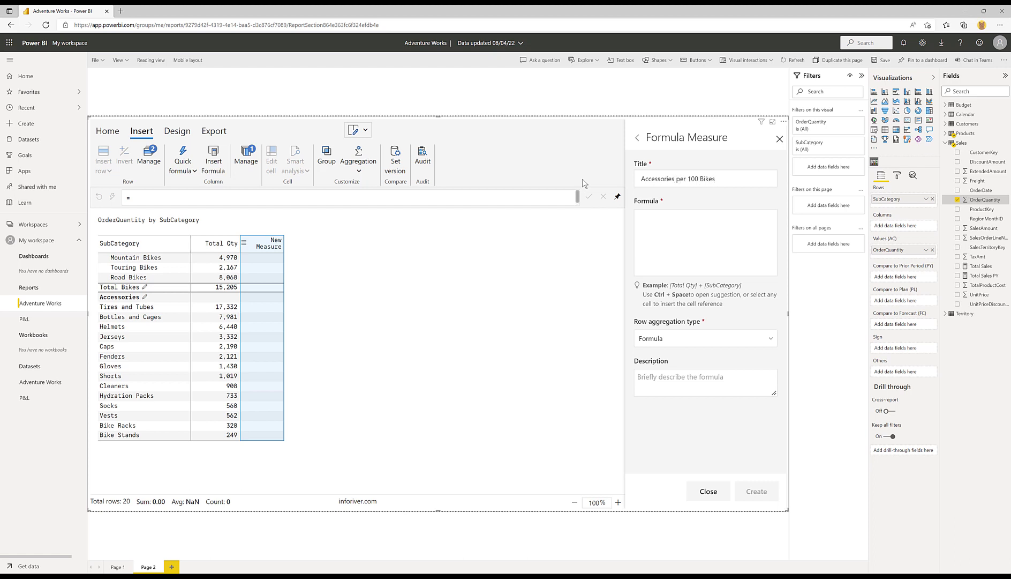
Set the measure's formula to [Total Qty] / [Total Bikes > Total Qty] and create the column
click(667, 220)
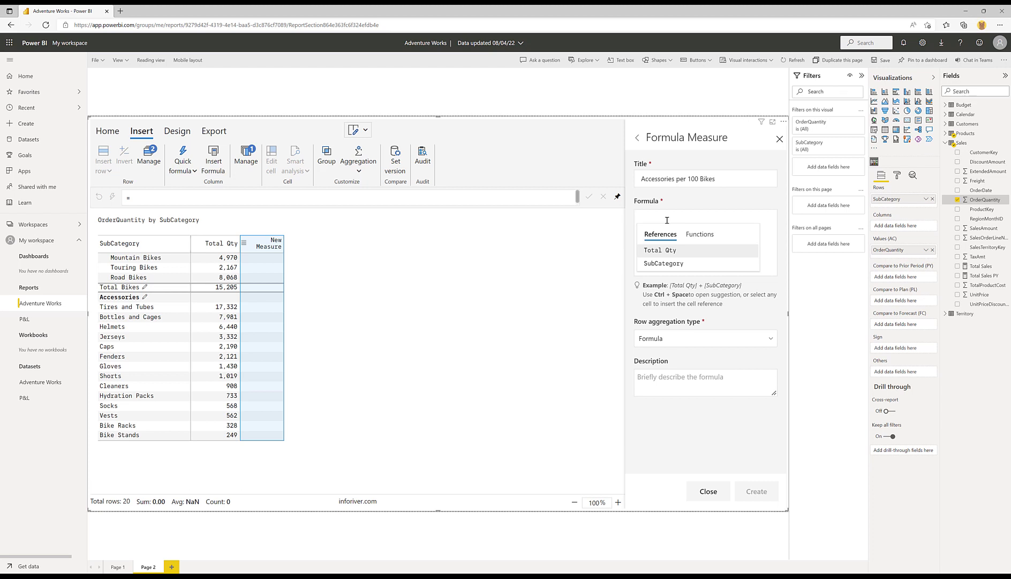
click(681, 252)
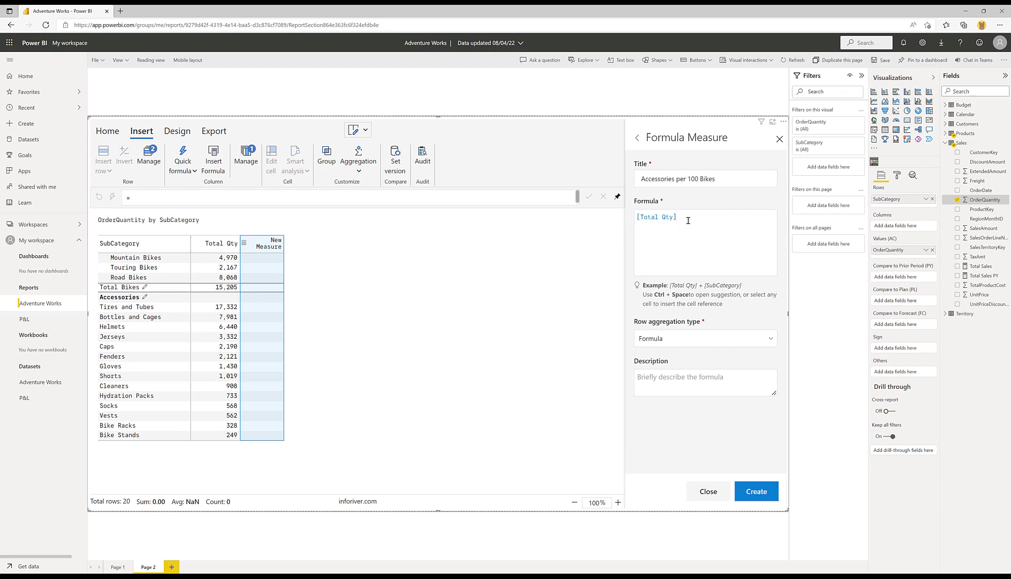
text(/)
click(218, 289)
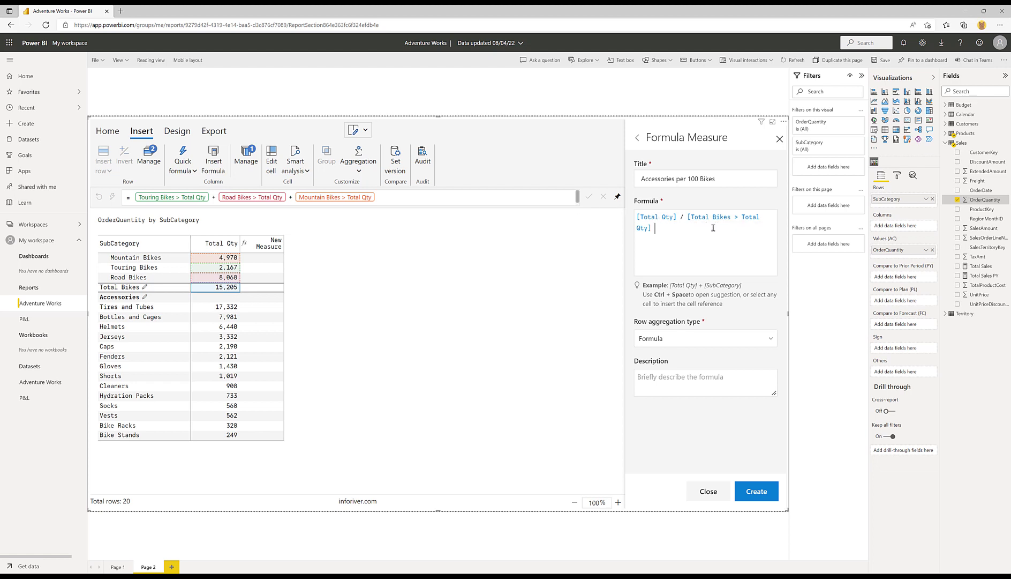
click(765, 493)
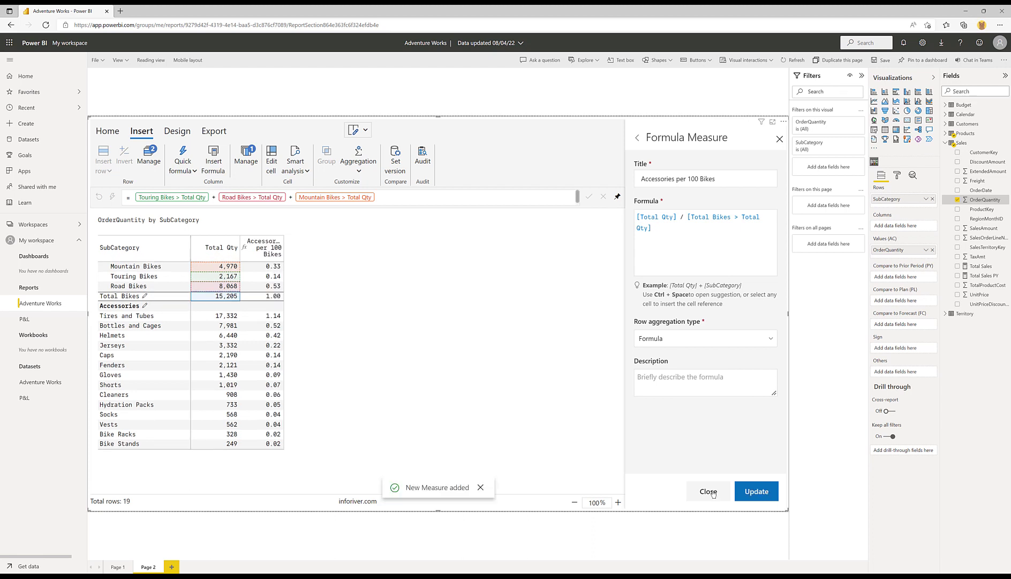
Change the Accessories per 100 Bikes formula to [Total Qty] *100 / [Total Bikes > Total Qty] and update the measure
click(675, 217)
text(*100)
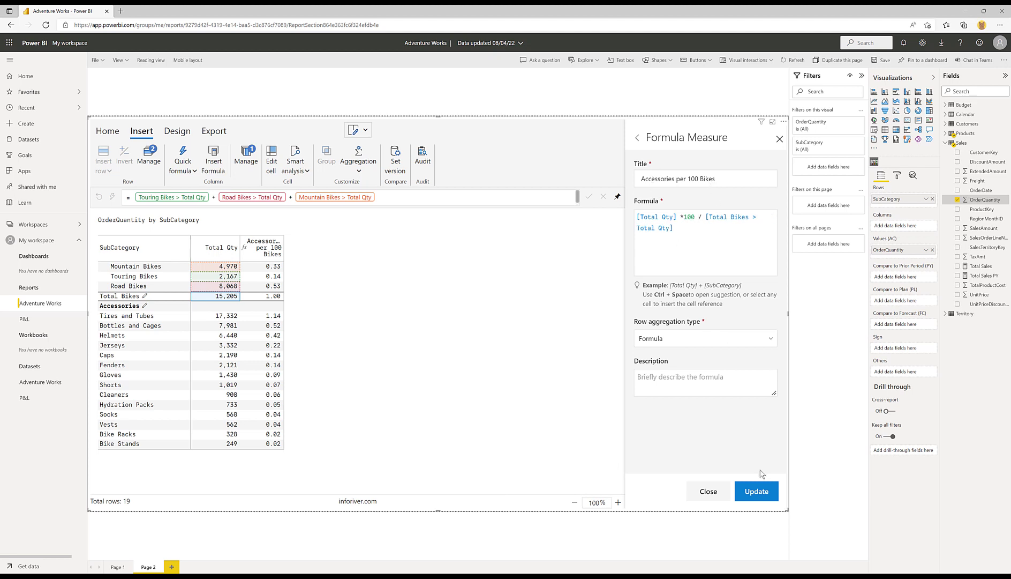
click(757, 493)
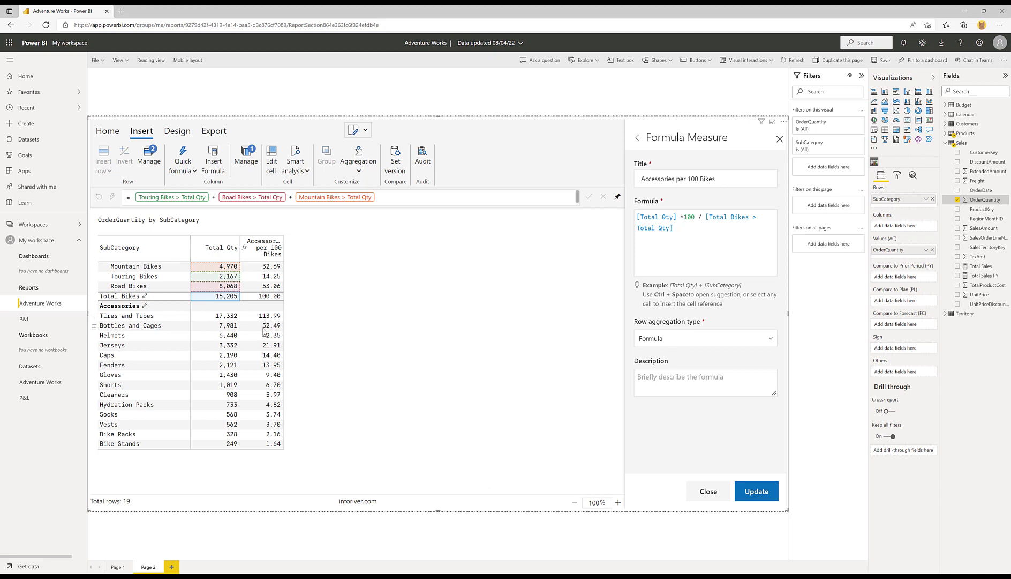
click(779, 138)
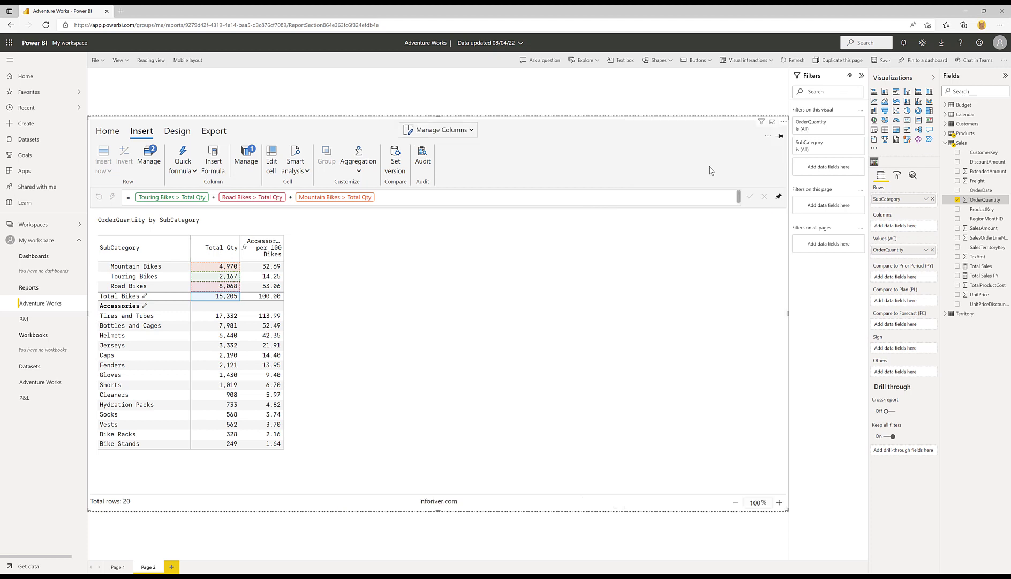
Hide the Accessories per 100 Bikes values for the three bike rows and Total Bikes, and widen that column slightly
click(269, 266)
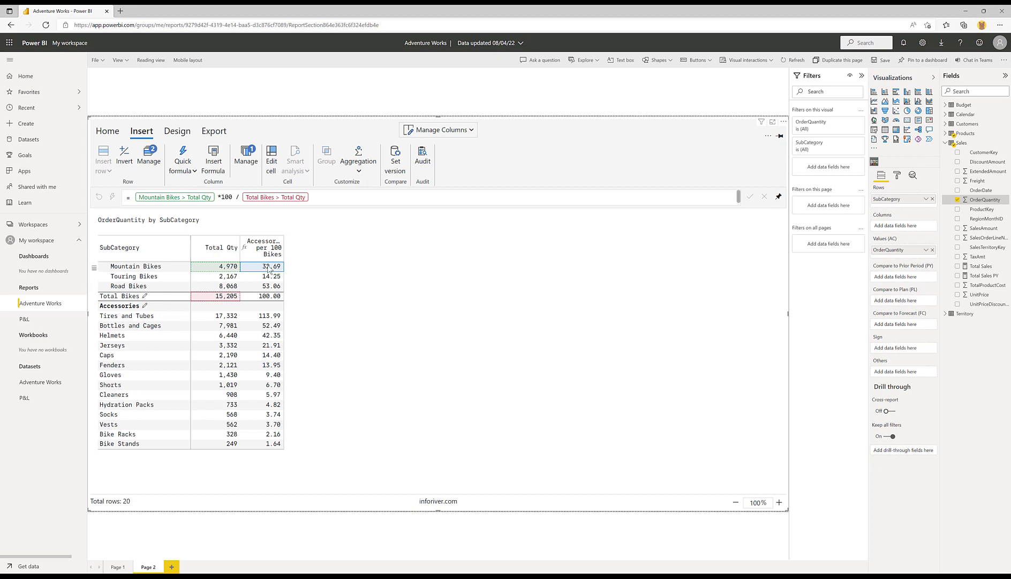
shift+click(263, 298)
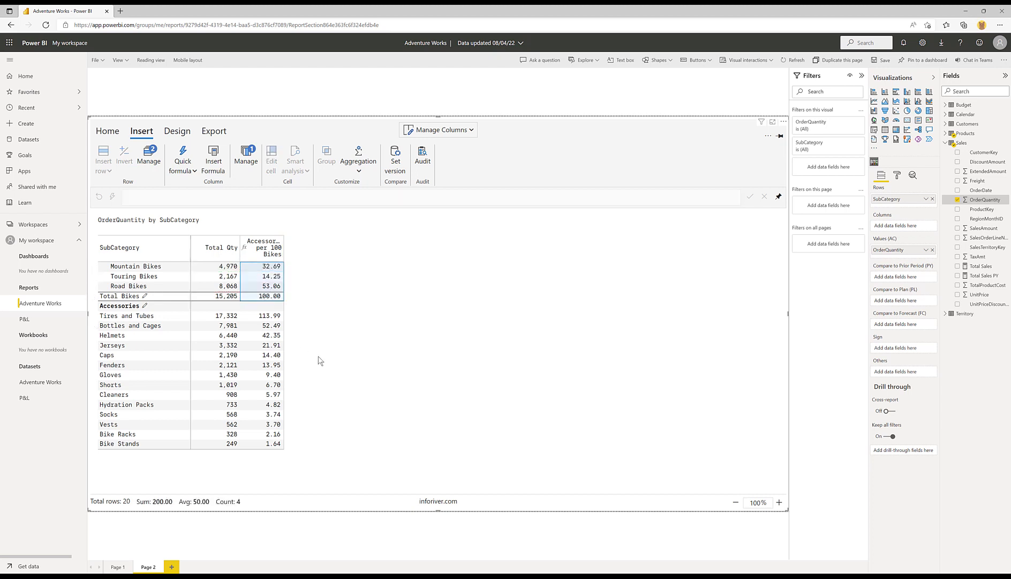
click(115, 136)
click(263, 169)
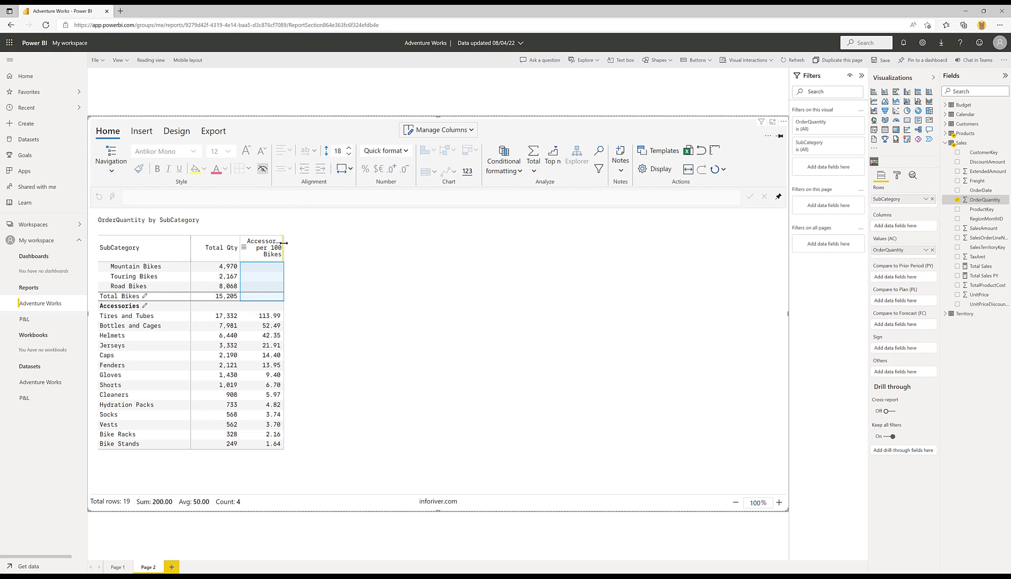
drag(283, 243, 294, 242)
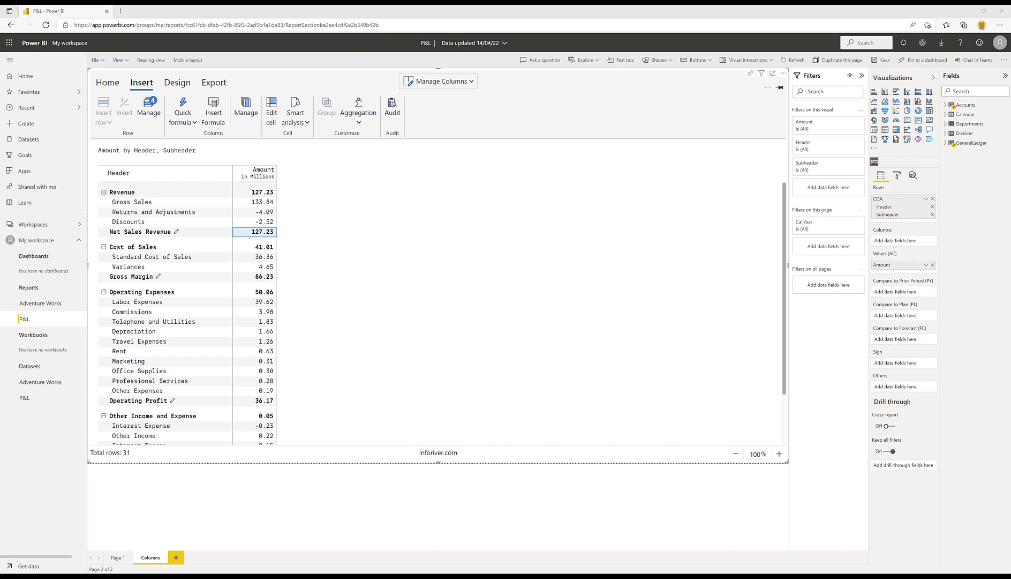
Insert a formula measure in the P&L table that divides [Amount] by the Net Sales Revenue row's Amount
click(829, 384)
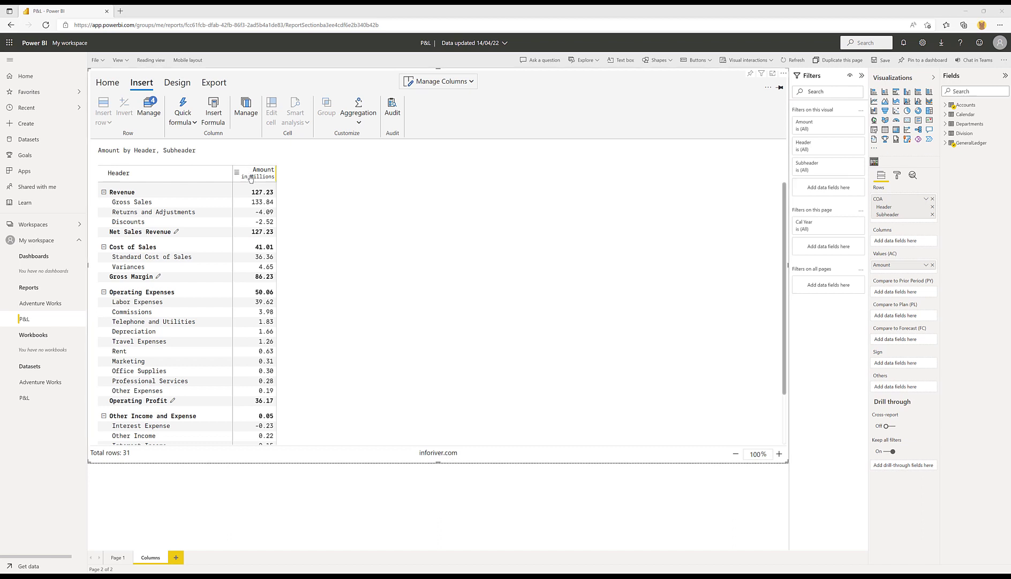
click(219, 113)
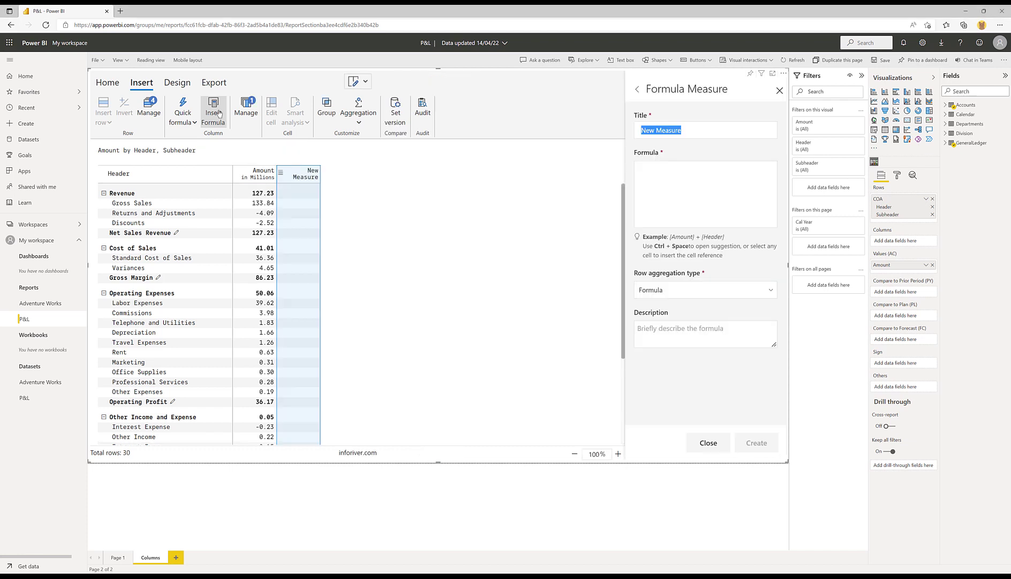
click(669, 171)
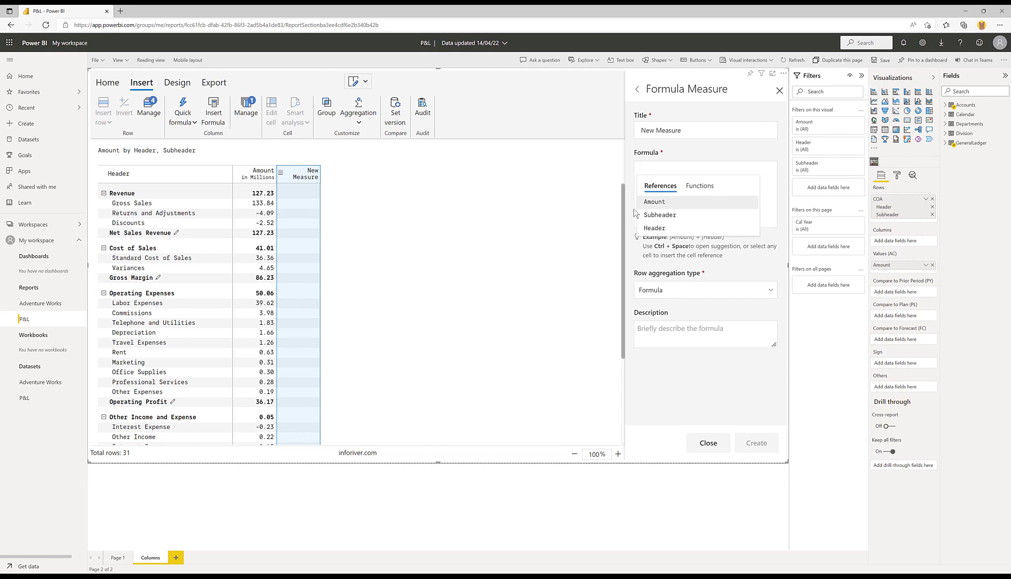
click(673, 203)
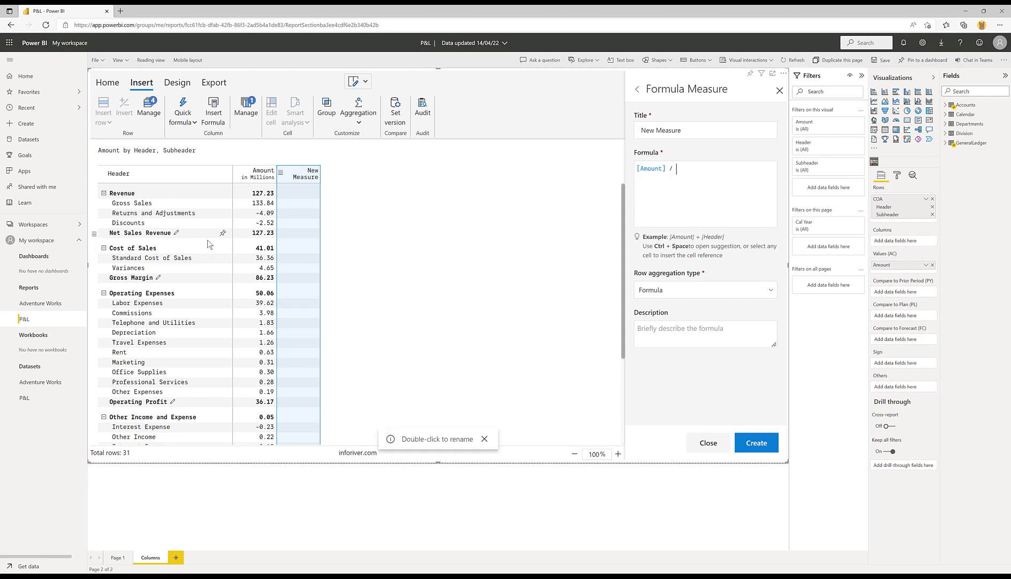
click(259, 236)
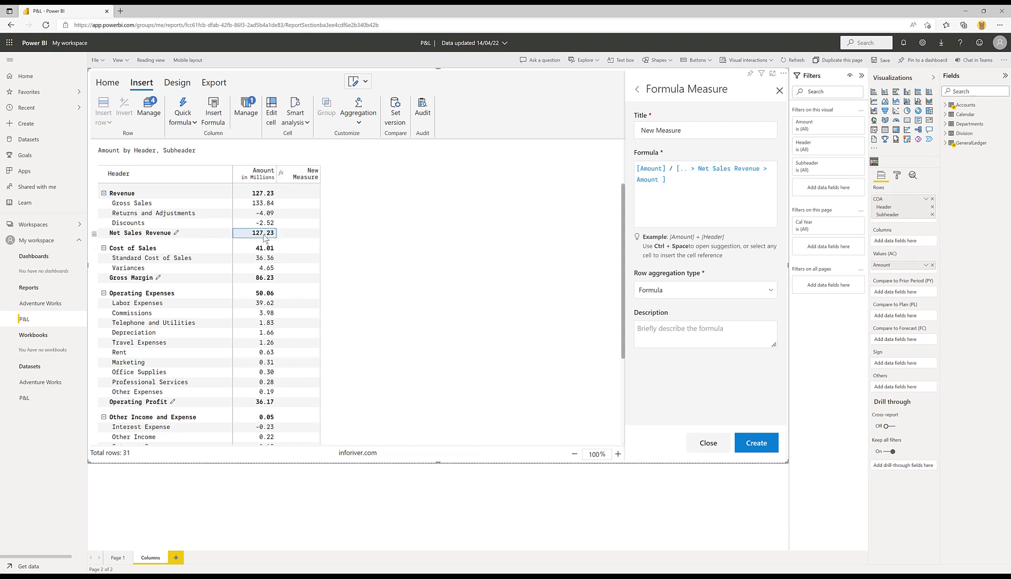
Title the new measure % of NSR, create it, and select its column
drag(647, 131, 519, 136)
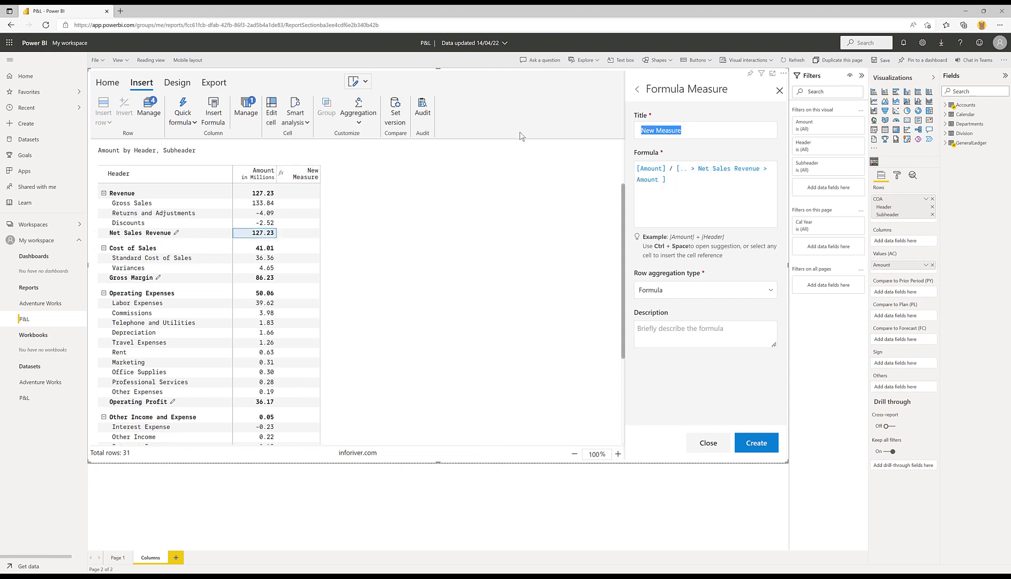
text(% of NSR)
click(755, 444)
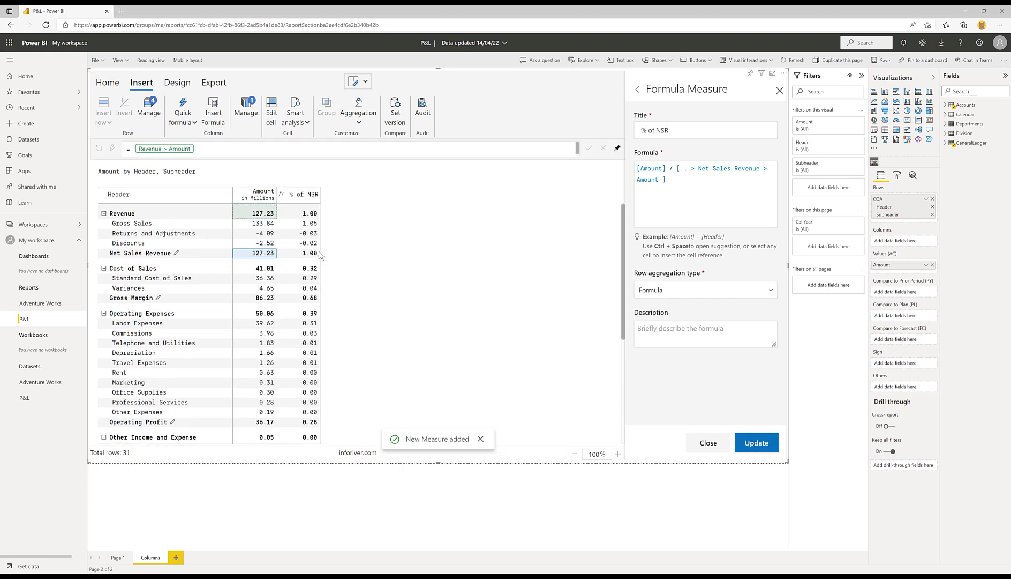
click(298, 194)
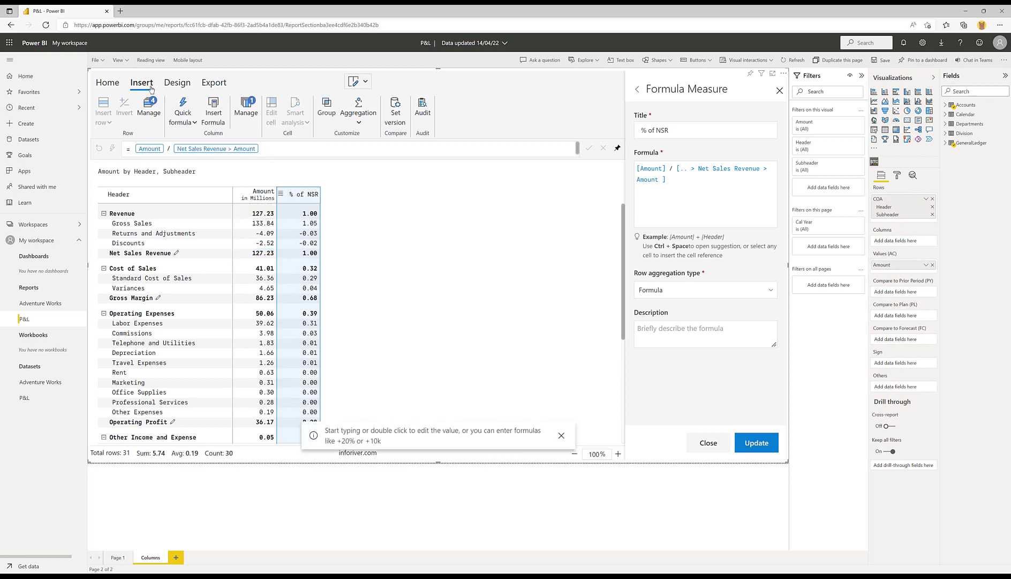
Format the % of NSR column as percentages with one decimal place and close the measure settings
click(111, 84)
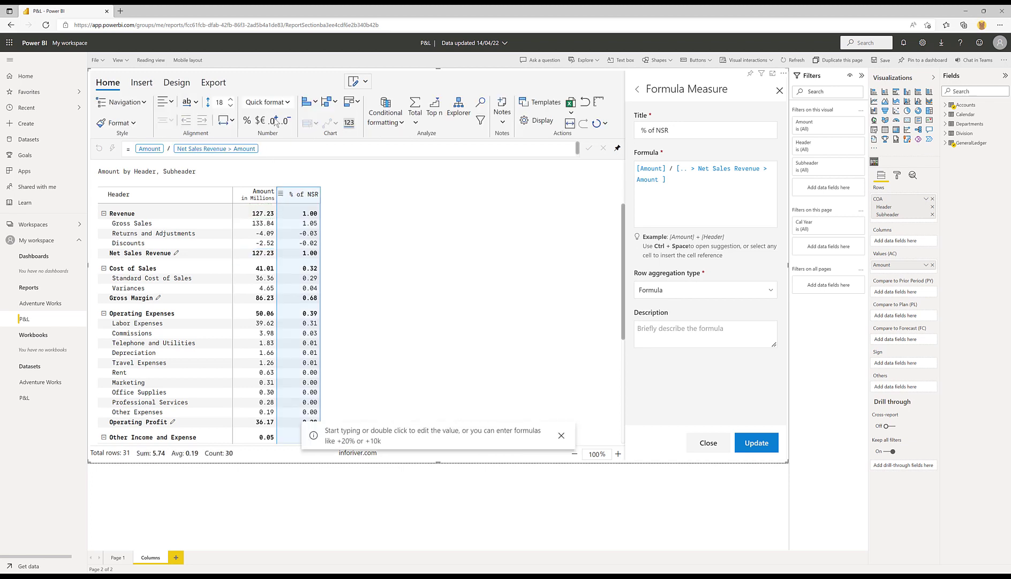
click(247, 120)
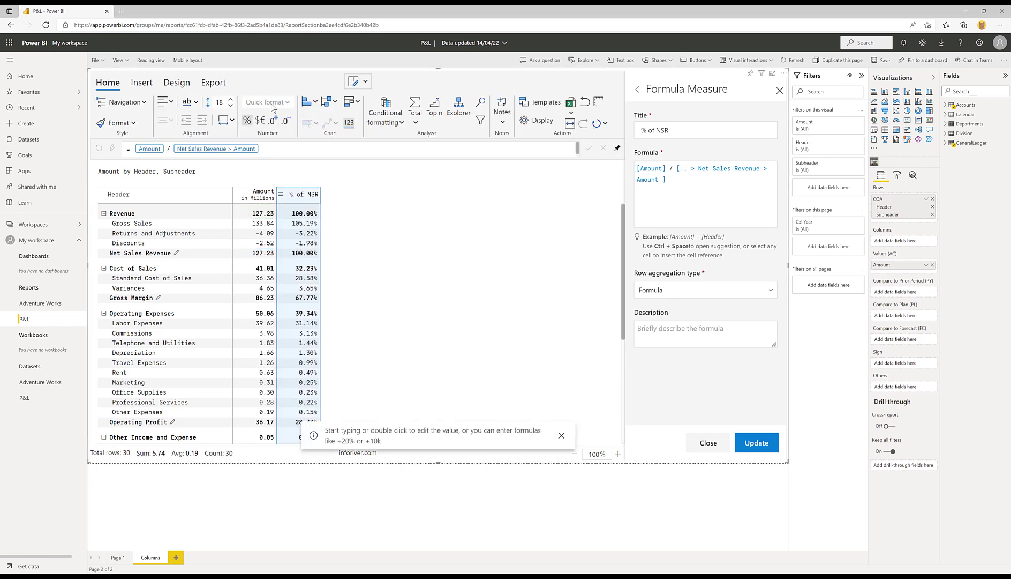
click(288, 121)
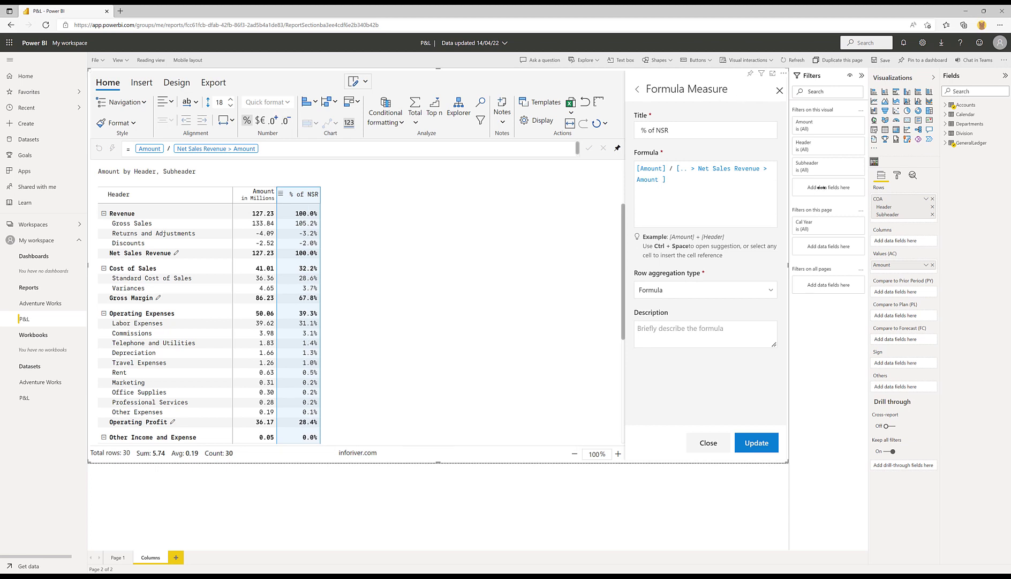
click(780, 91)
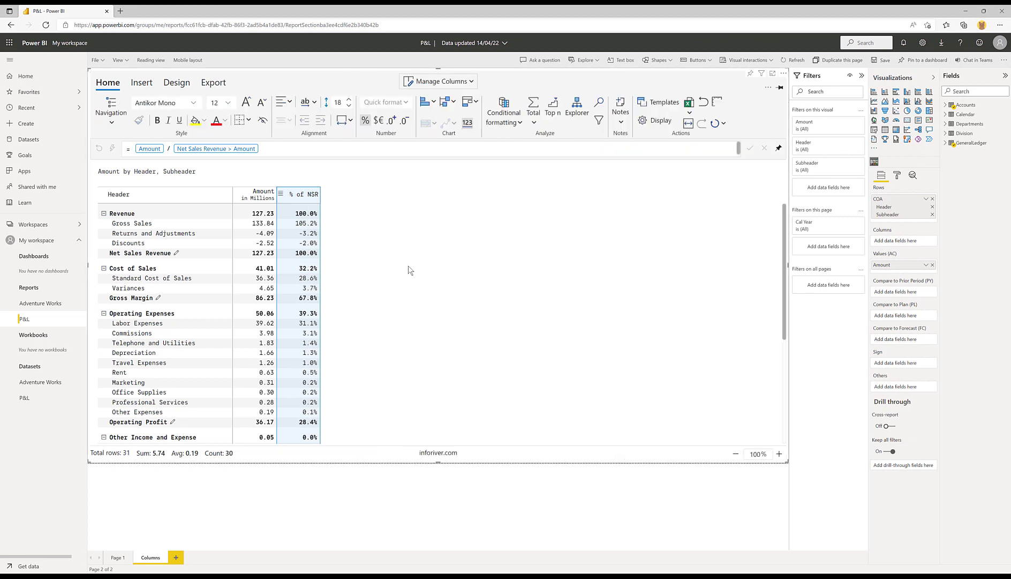
click(328, 223)
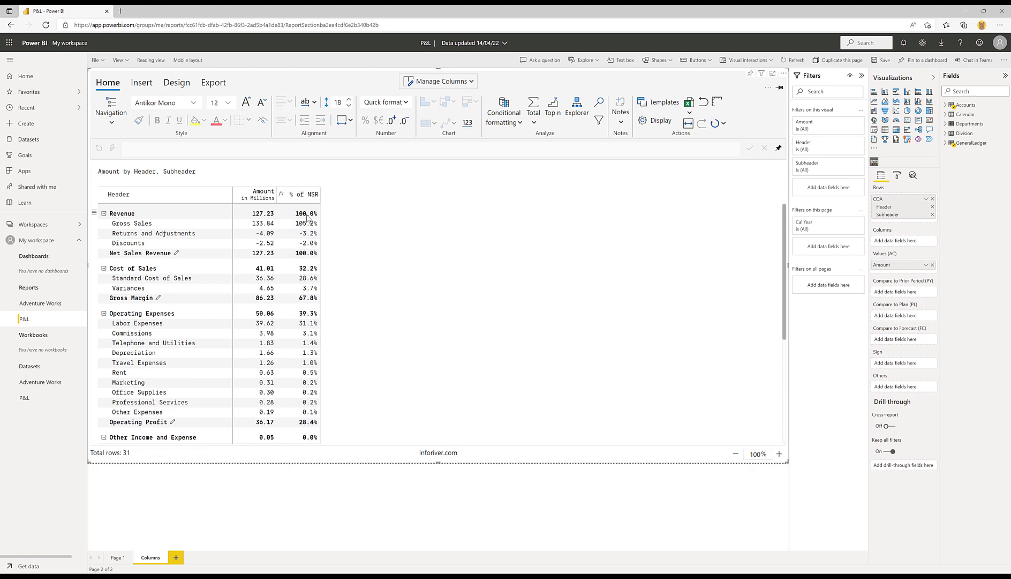
Hide the Revenue row's % of NSR value and inspect the formula behind the Gross Sales percentage
click(307, 216)
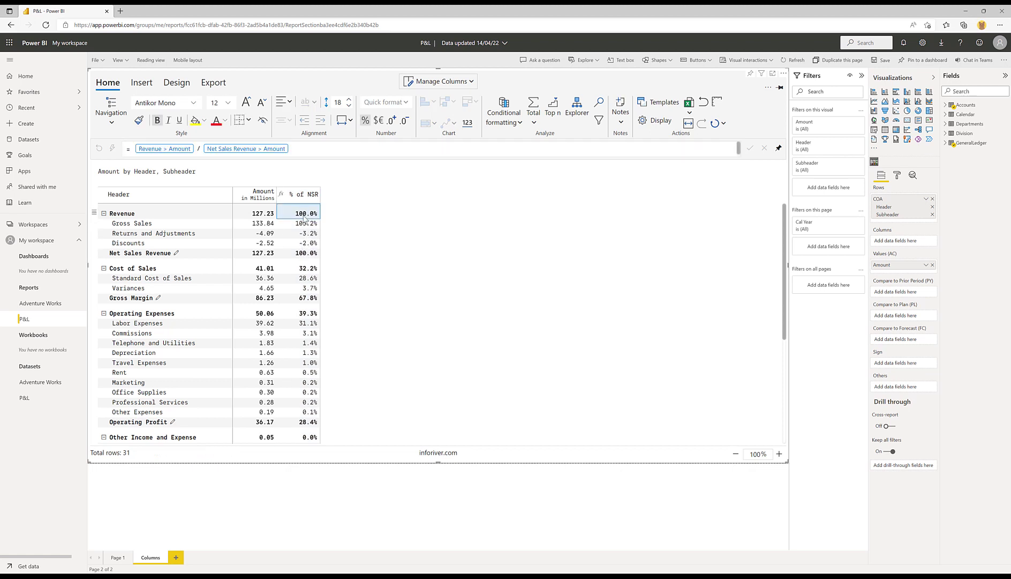
click(263, 120)
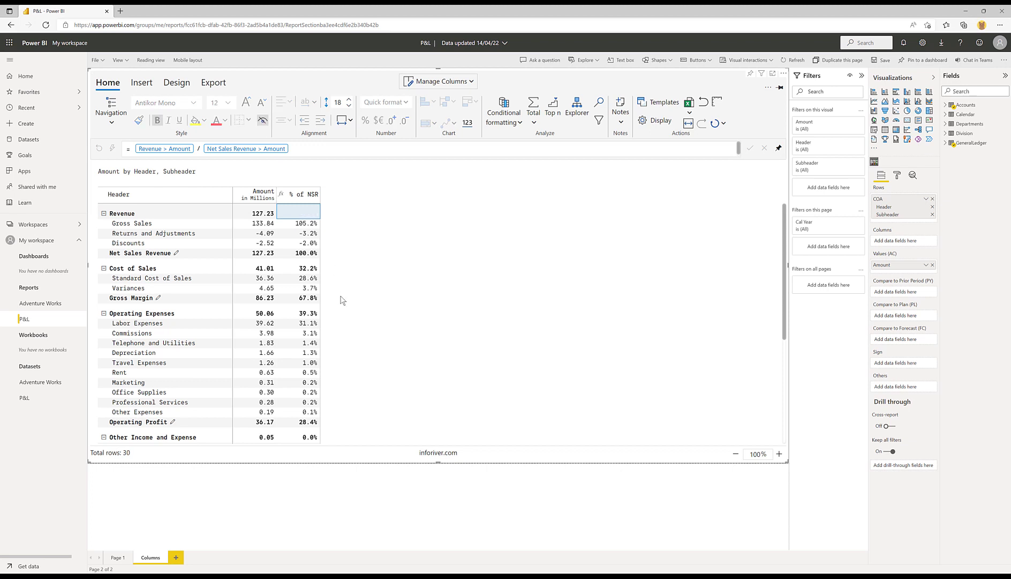
click(307, 224)
ctrl+click(307, 243)
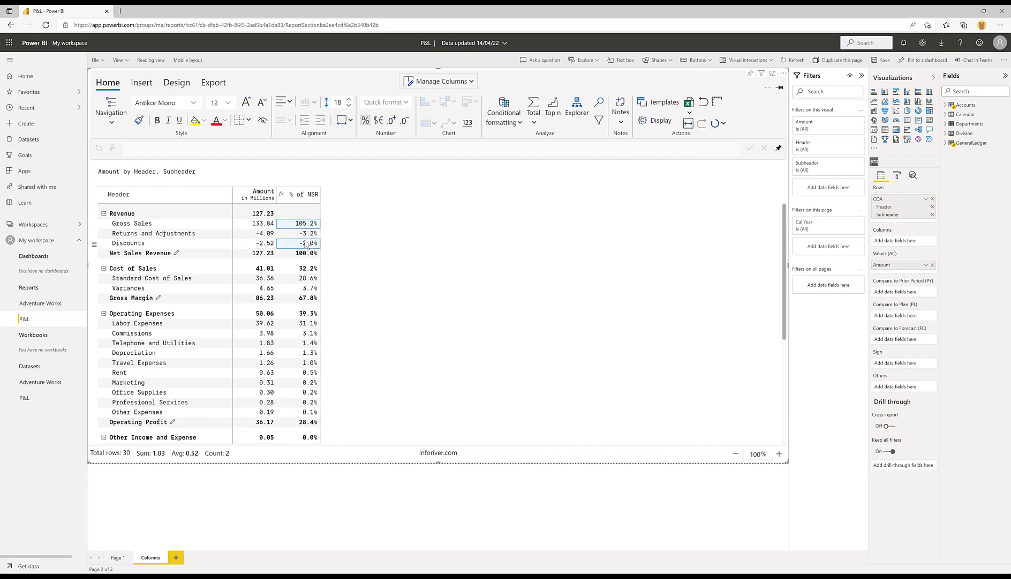
click(310, 224)
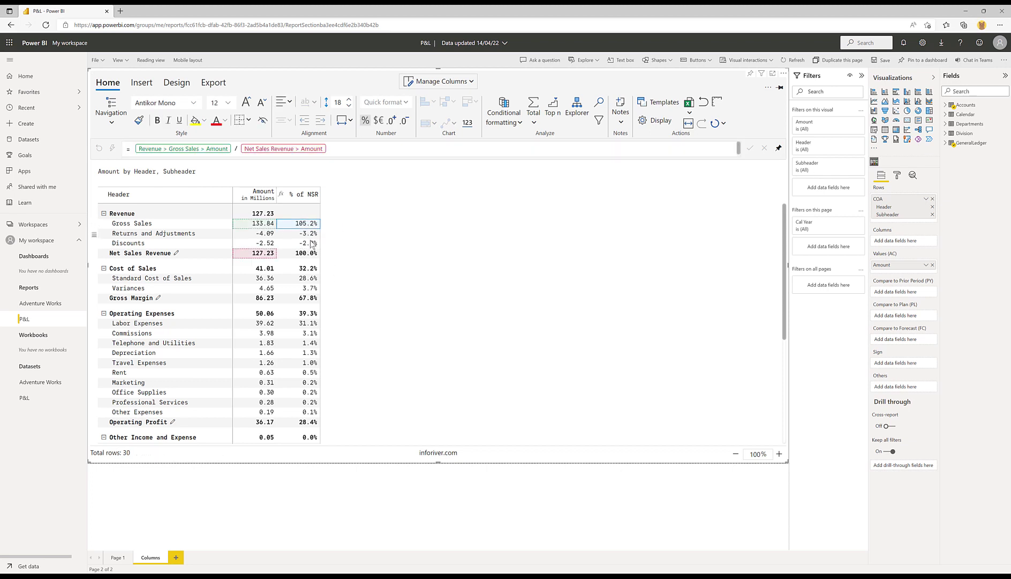
key(Escape)
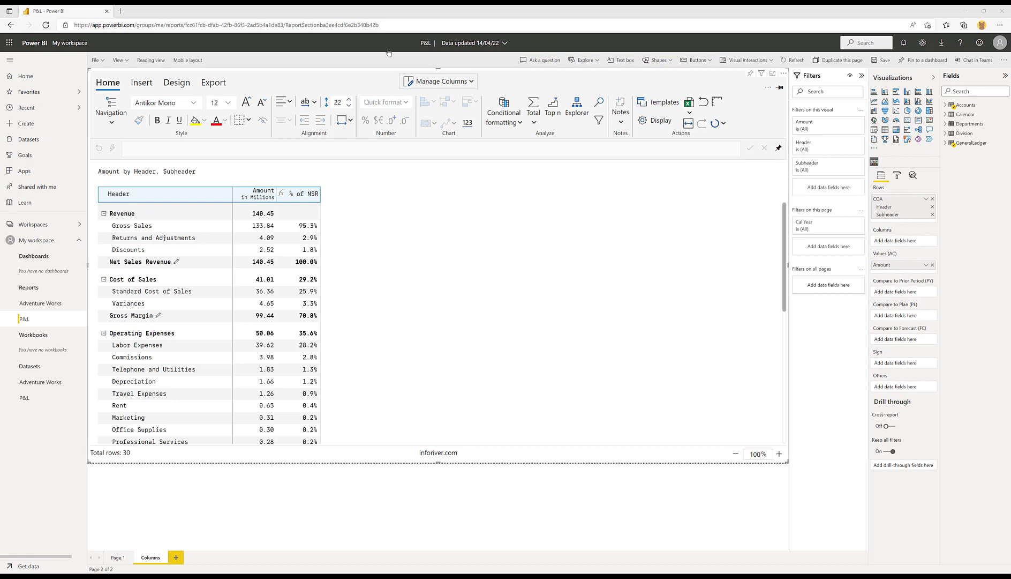
Insert a blended measure that merges the Amount and % of NSR columns
click(152, 86)
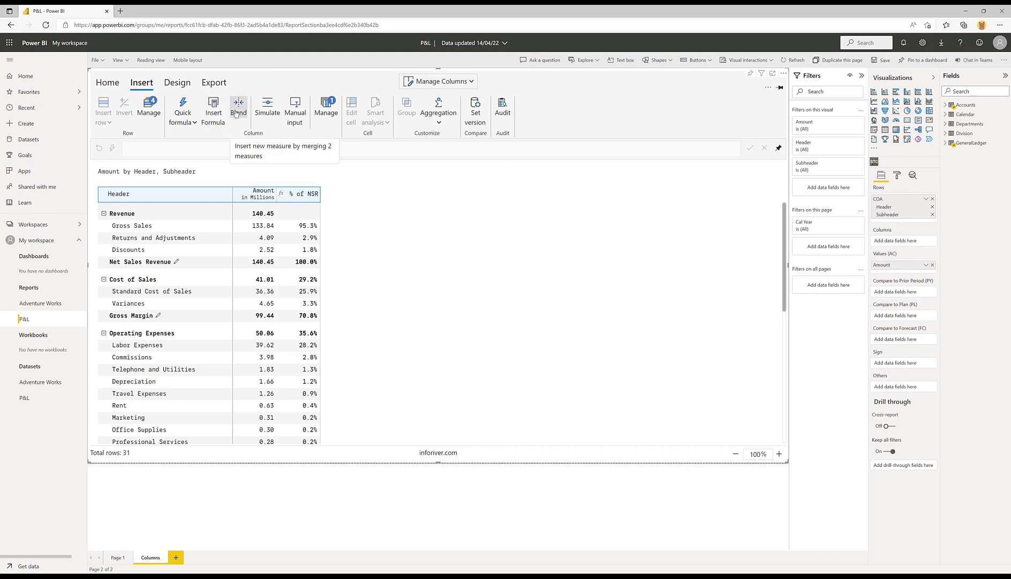
click(268, 197)
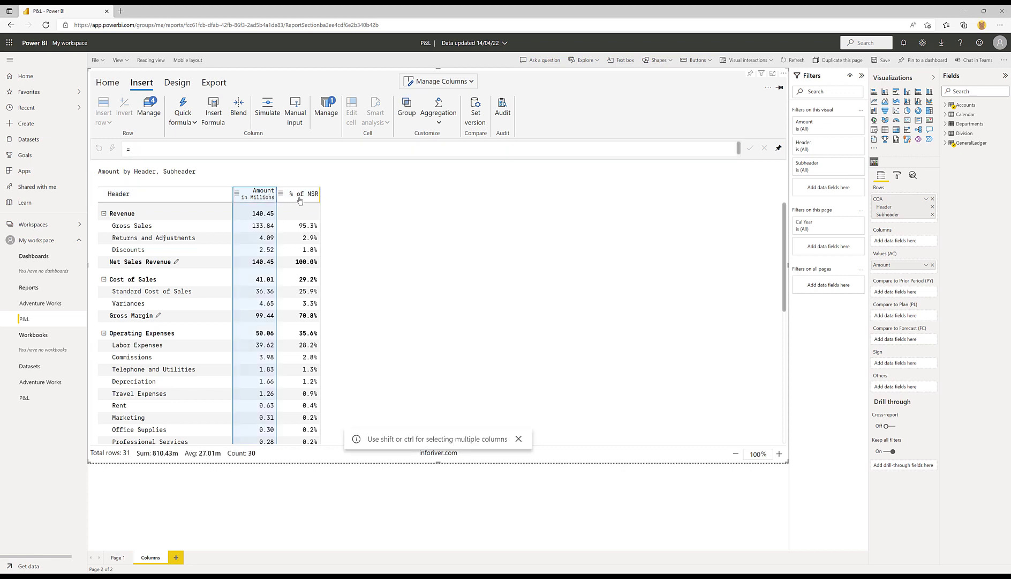
shift+click(300, 197)
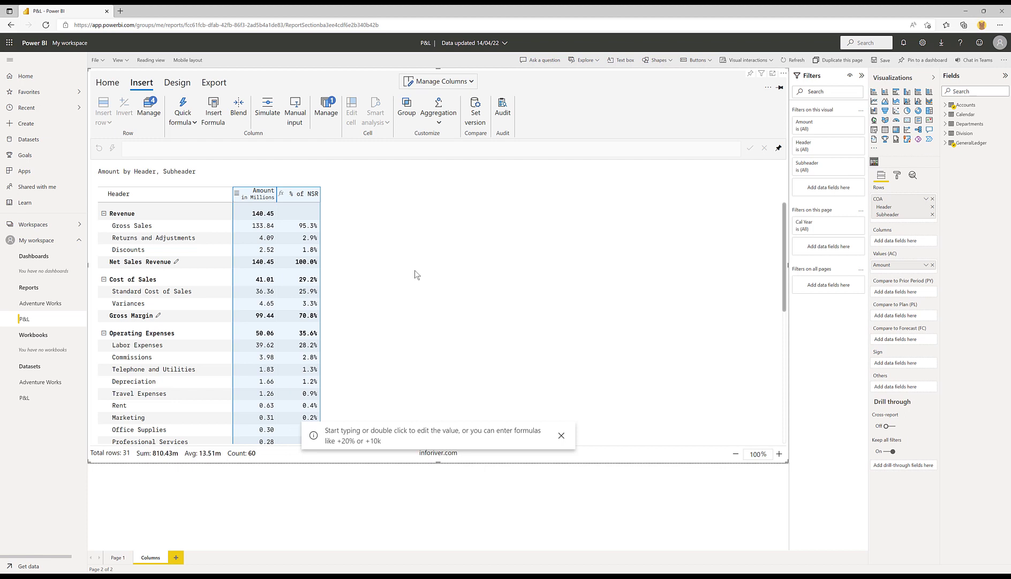
click(239, 107)
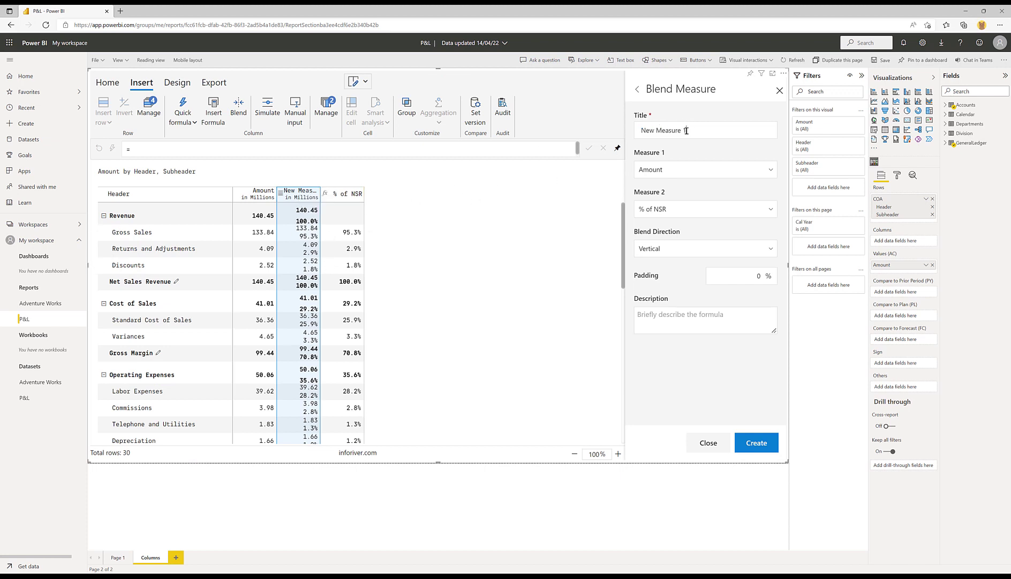
Title the blended measure Amount and % NSR, set its blend direction to Horizontal, and create it
drag(687, 131, 629, 135)
text(Amount and % NSR)
click(657, 252)
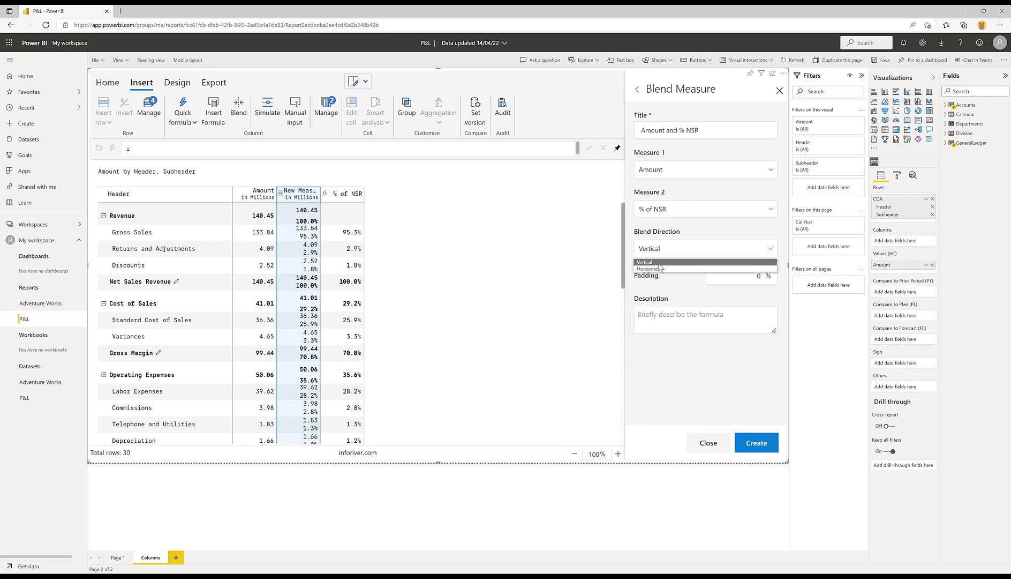
click(661, 271)
click(757, 442)
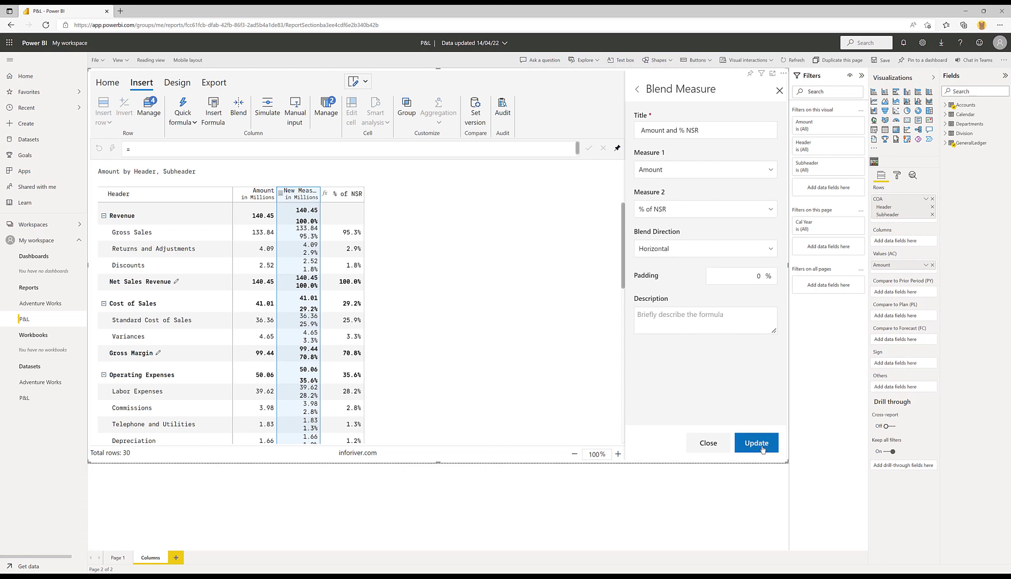
Switch the Amount and % NSR measure's blend direction to Vertical, update it, and close its settings
click(658, 249)
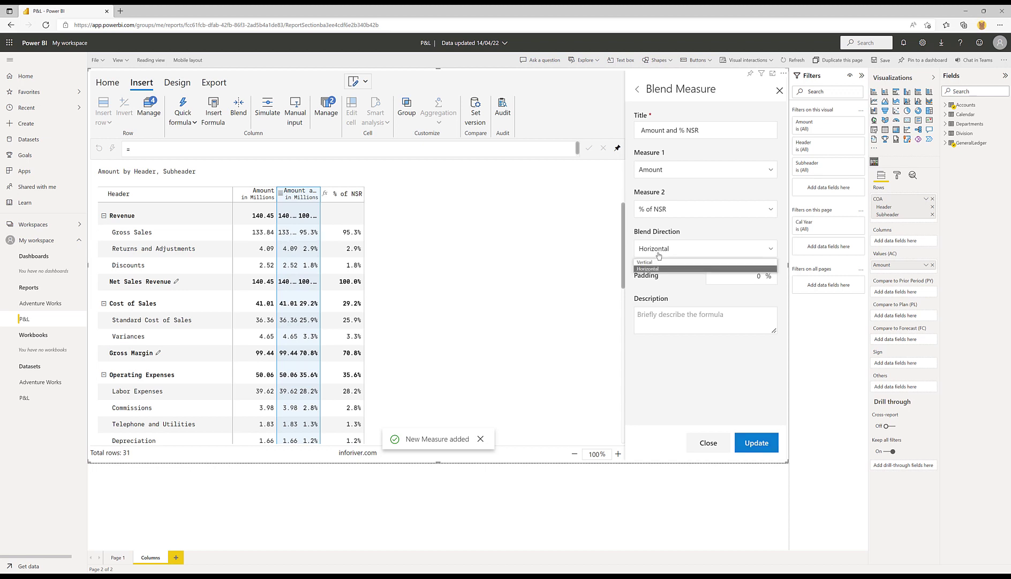
click(659, 262)
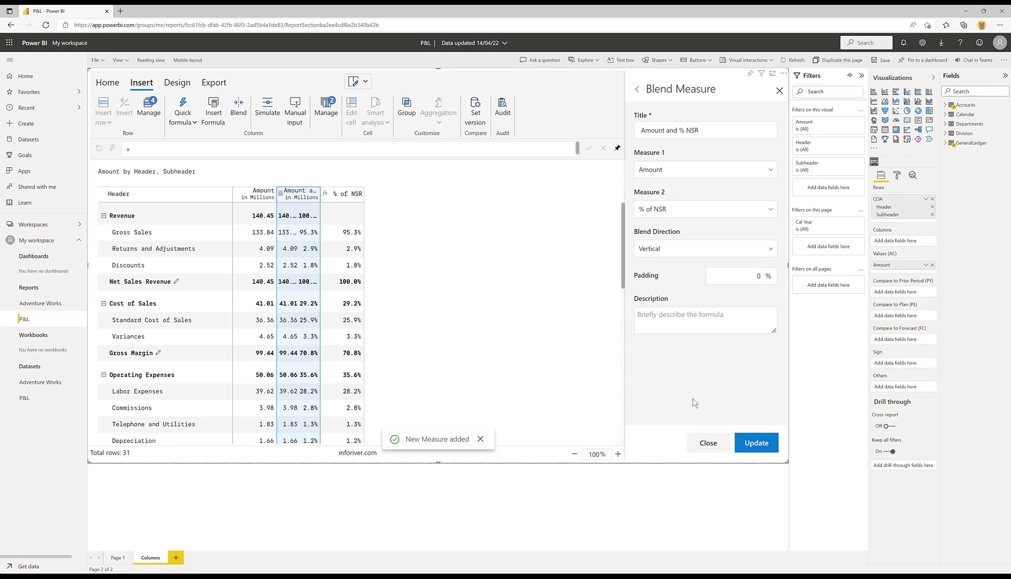
click(760, 443)
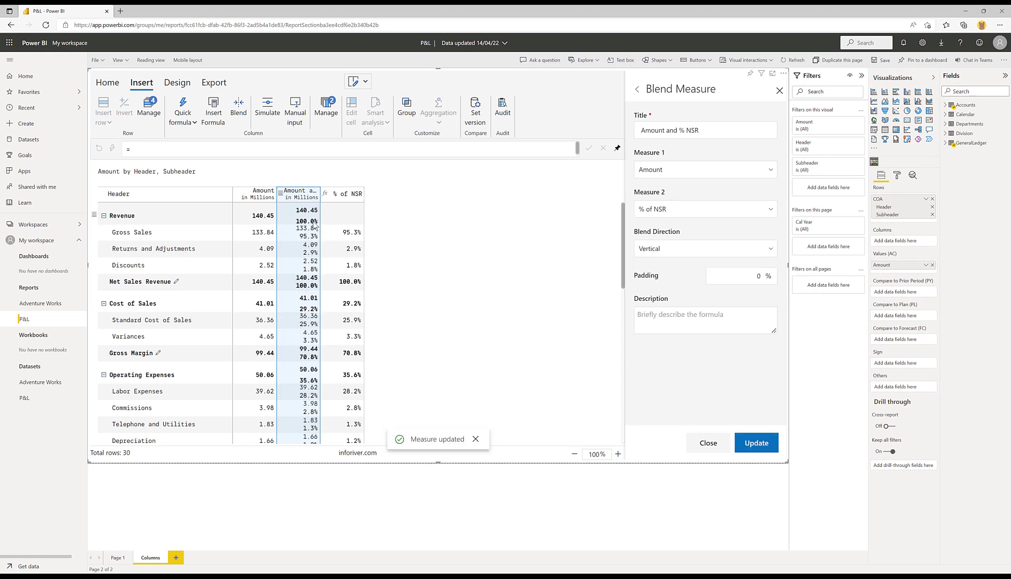
click(780, 91)
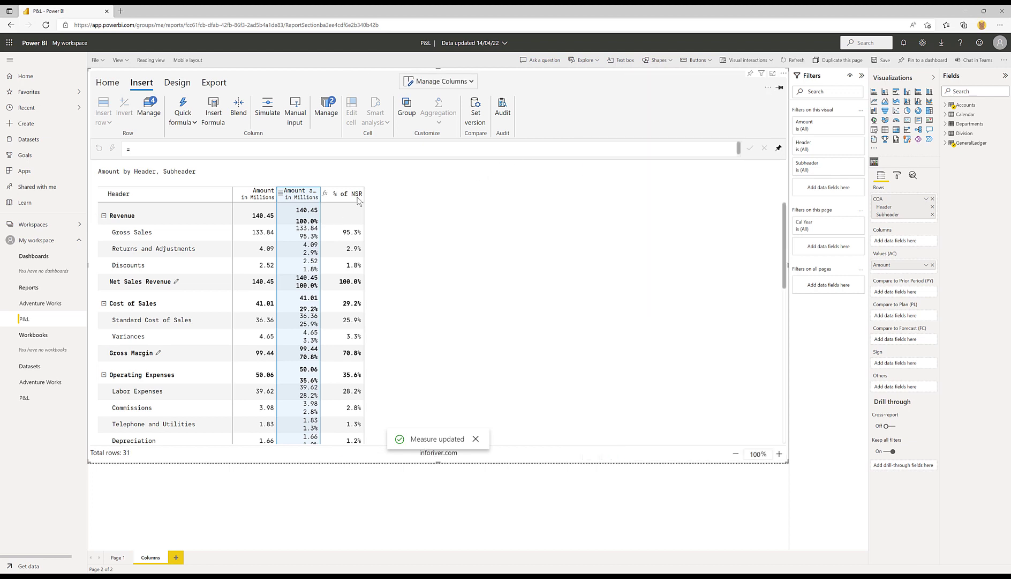
Hide the separate Amount and % of NSR columns, and widen the blended column to fit its full title
click(462, 81)
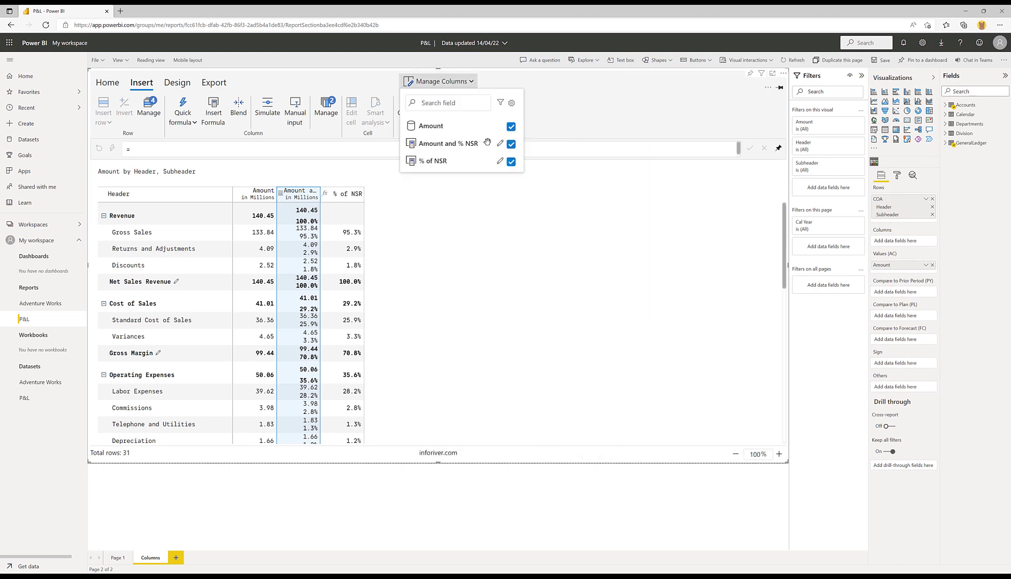
click(511, 127)
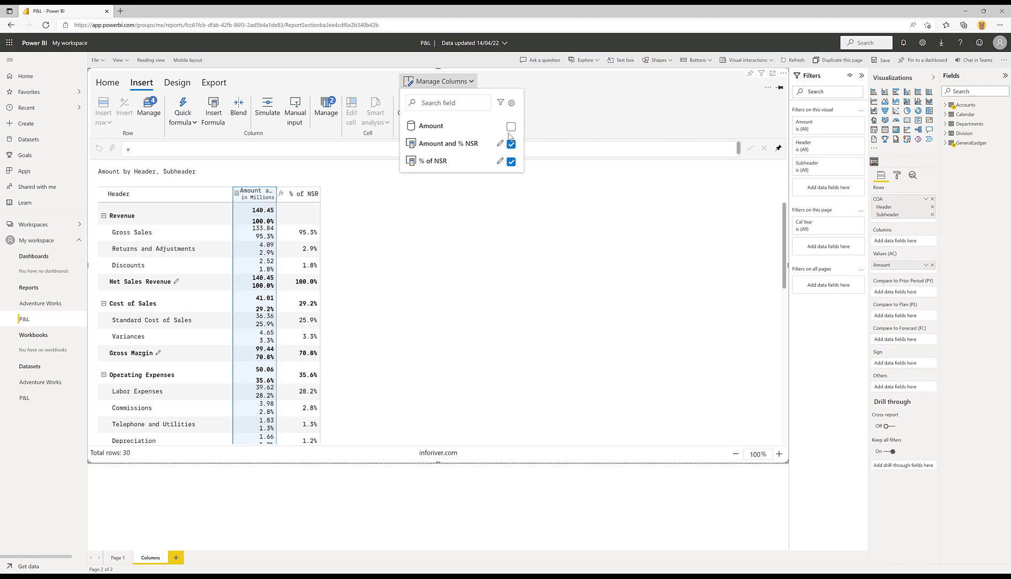
click(512, 161)
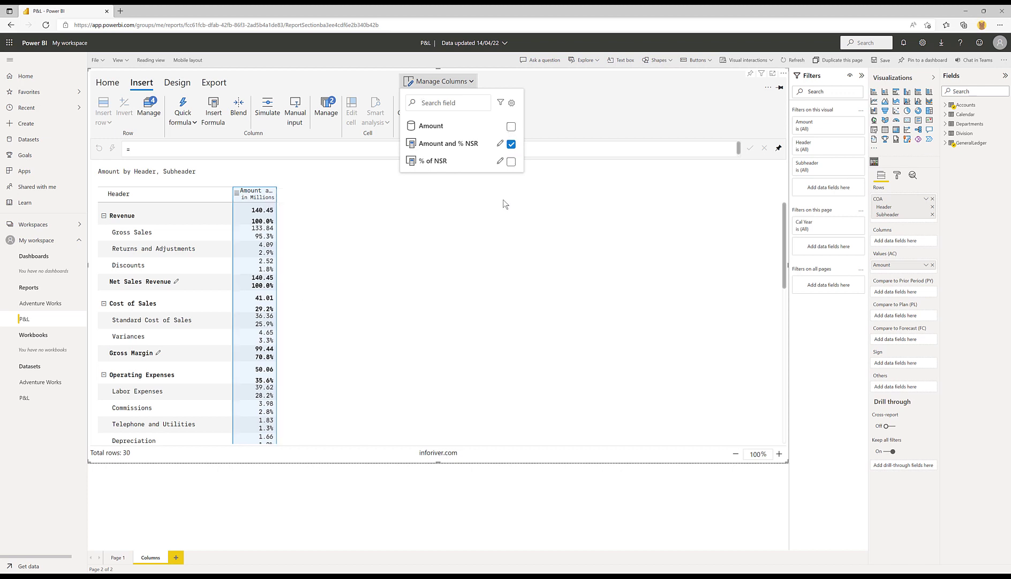
click(391, 203)
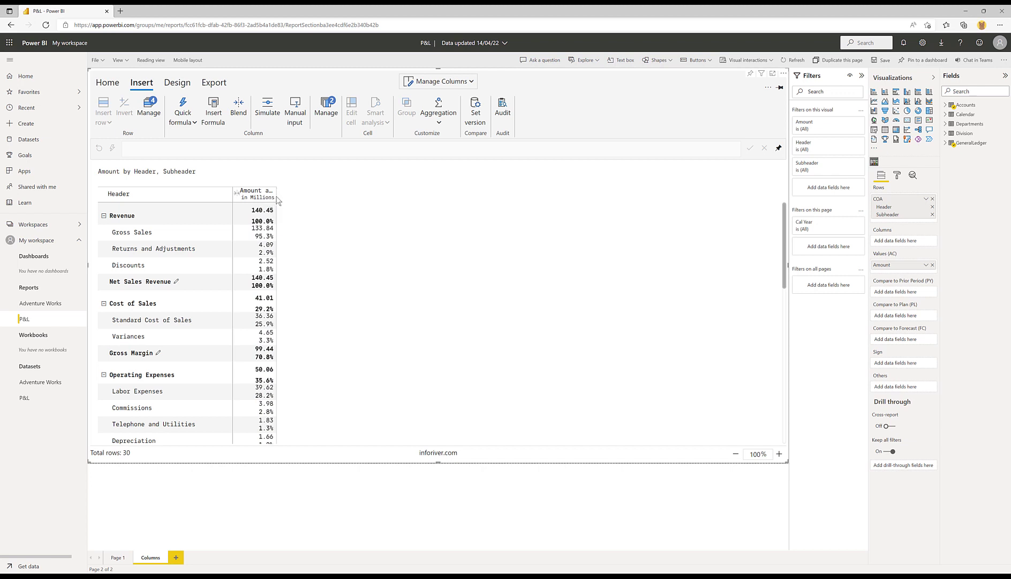
drag(277, 199, 302, 197)
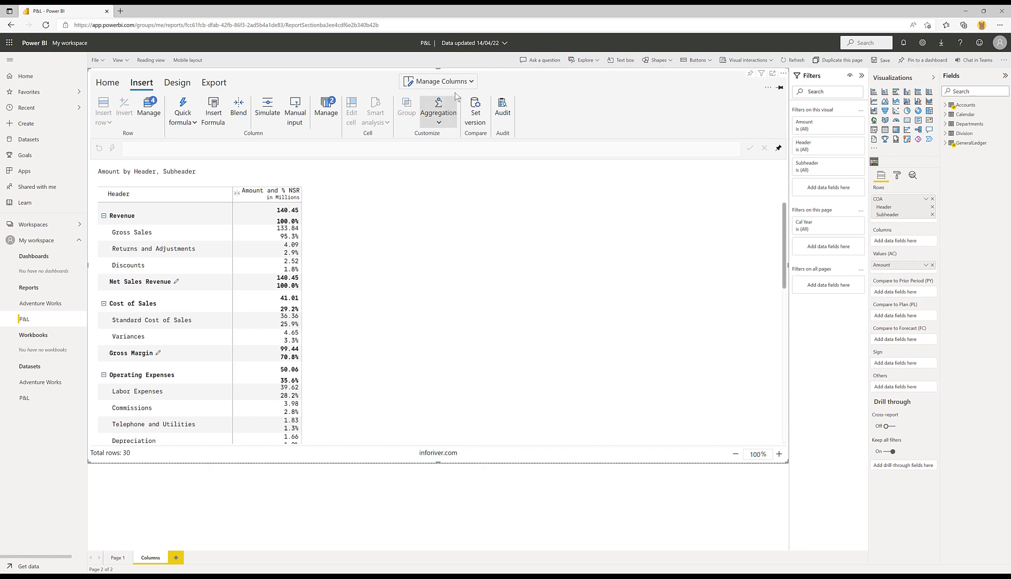
Show the % of NSR column again and set its font color to light blue
click(440, 80)
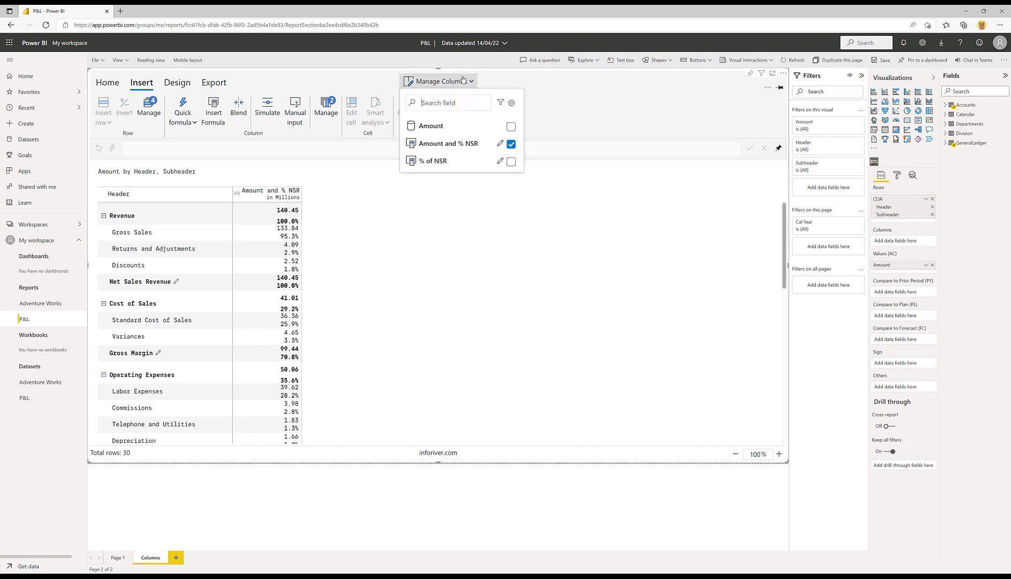
click(510, 162)
click(326, 194)
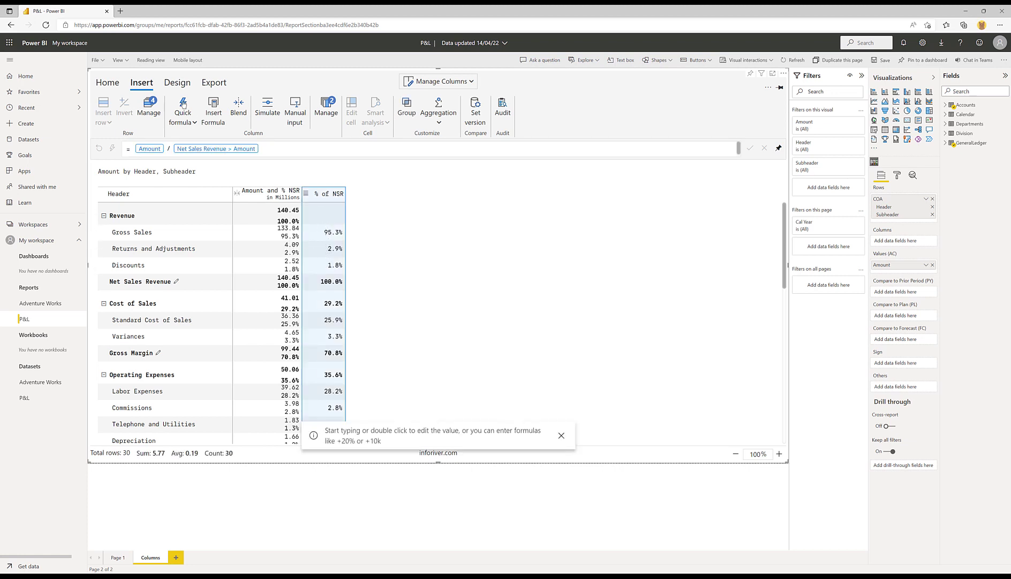
click(114, 85)
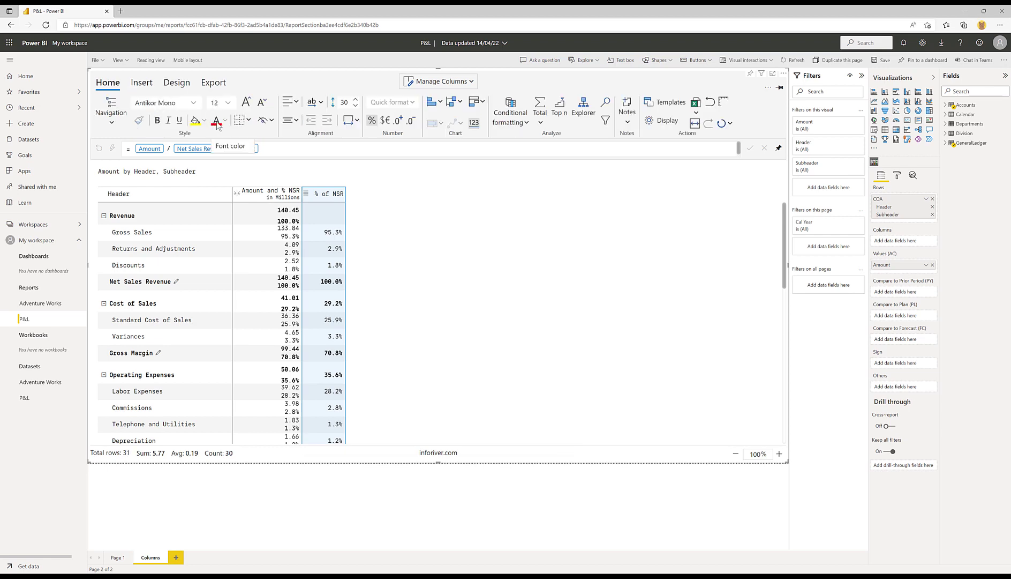
click(226, 121)
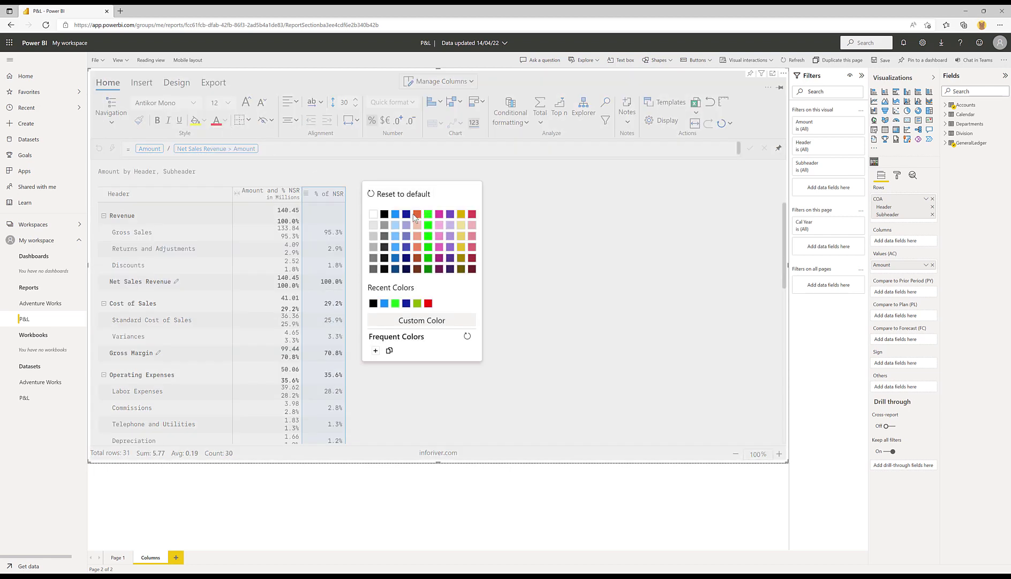
click(396, 215)
click(405, 259)
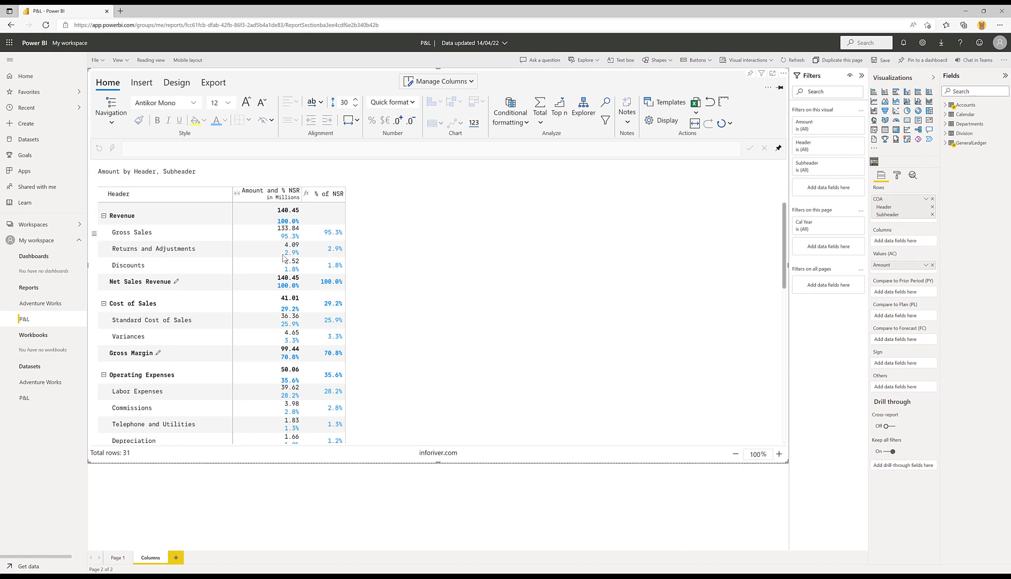
Hide the light blue % of NSR column beside the blended Amount and % NSR measure
click(324, 198)
click(466, 81)
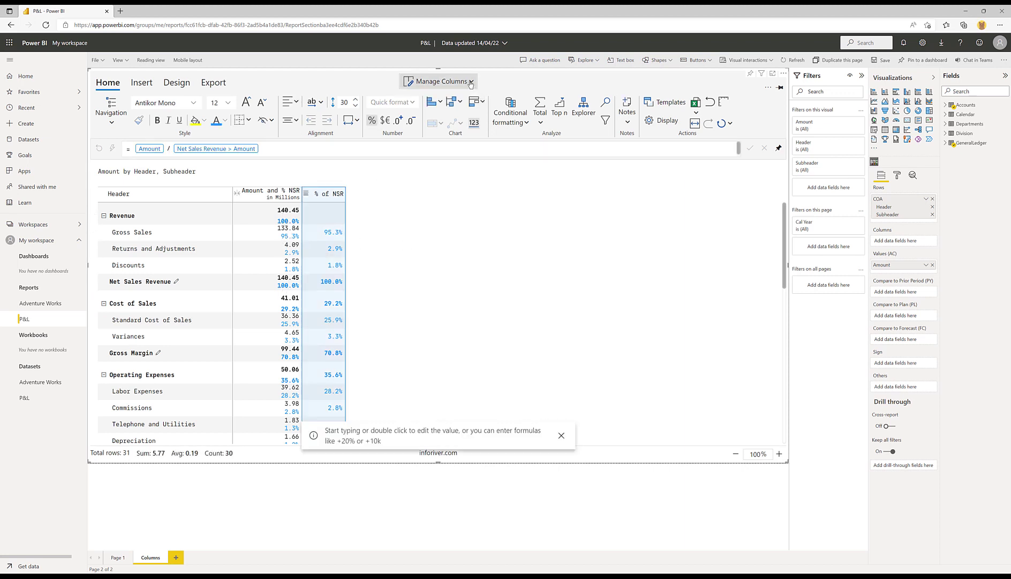
click(511, 161)
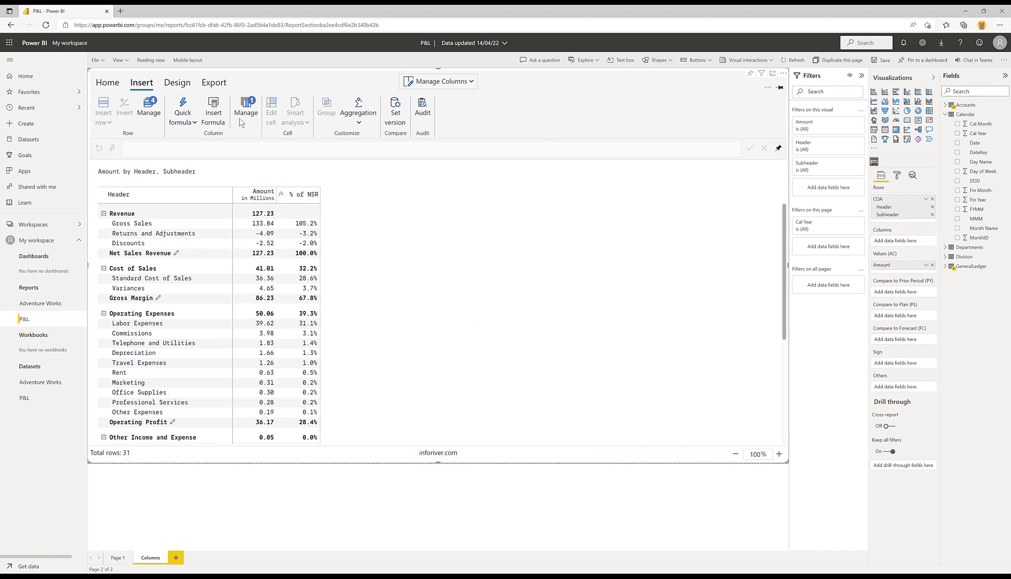
Hide the % of NSR column in the P&L table, leaving only the Amount column displayed
click(471, 81)
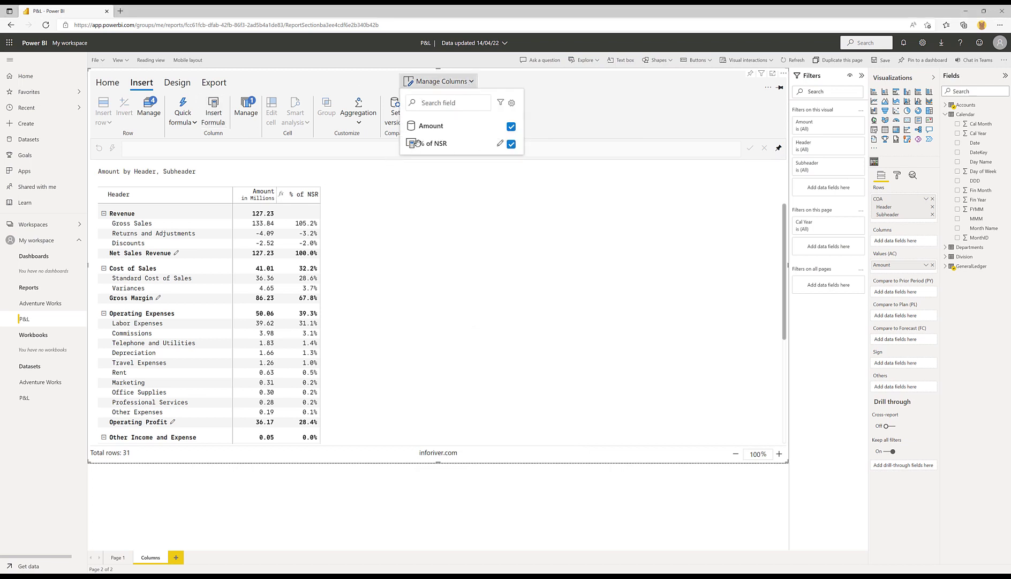
click(511, 144)
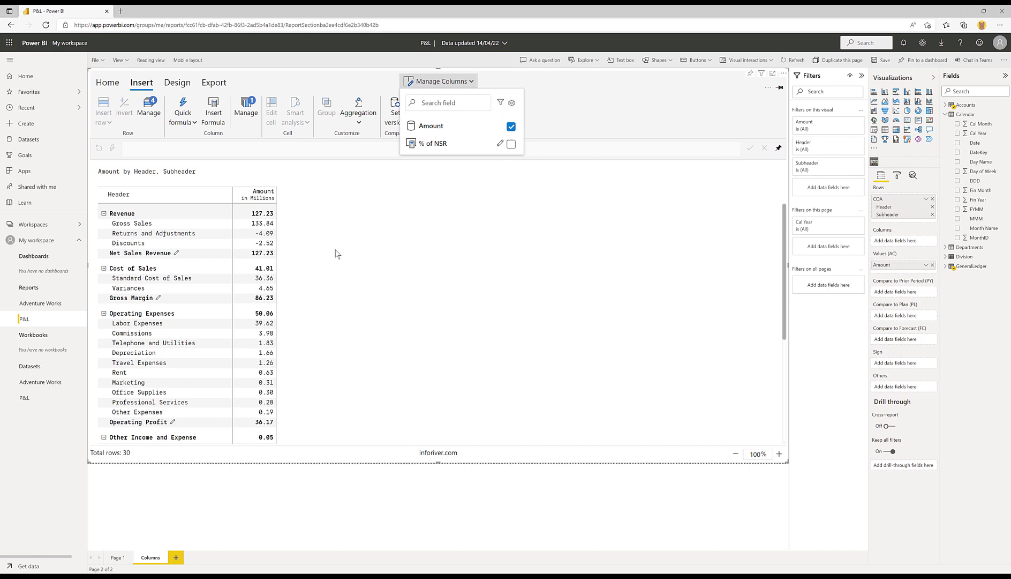
click(396, 210)
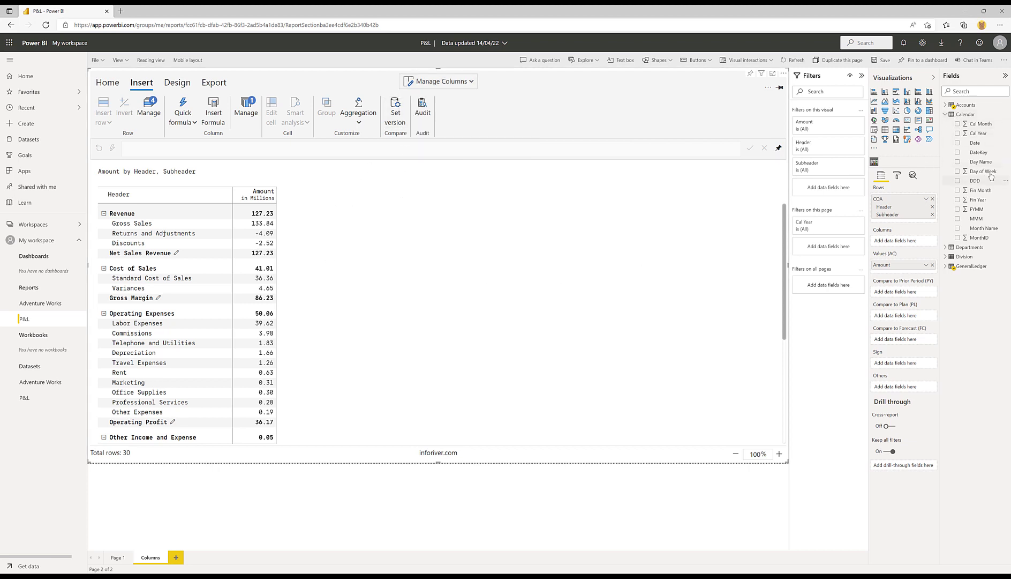
Split the P&L amounts into columns by Cal Year, and begin a new formula inserted as a Visual Column
drag(985, 133, 889, 242)
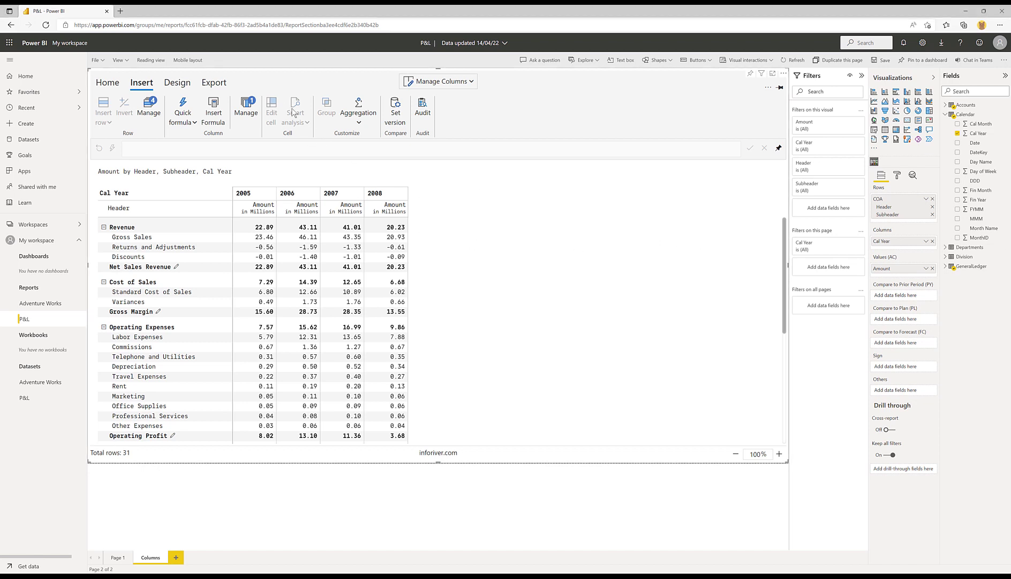
click(215, 113)
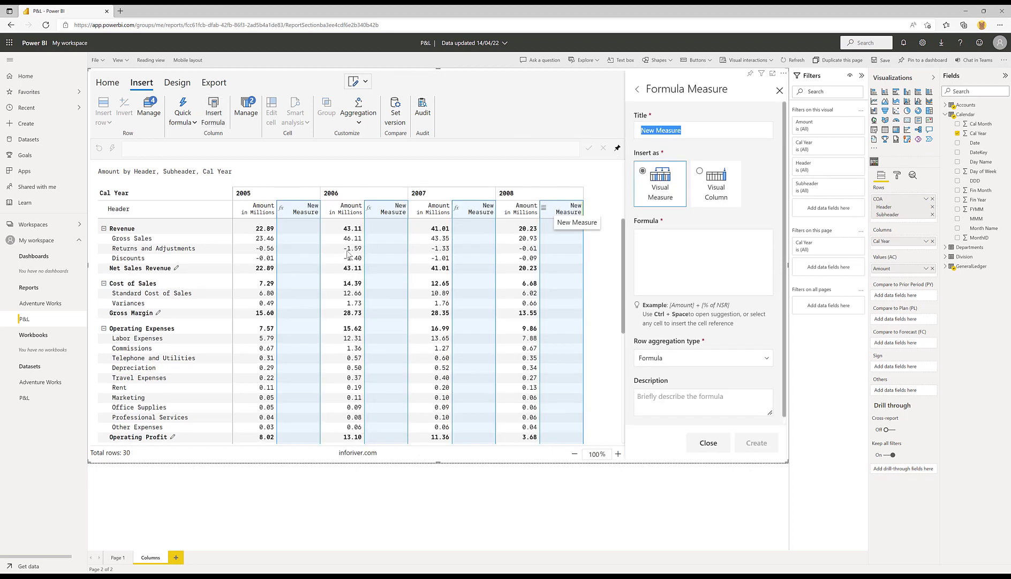
click(299, 227)
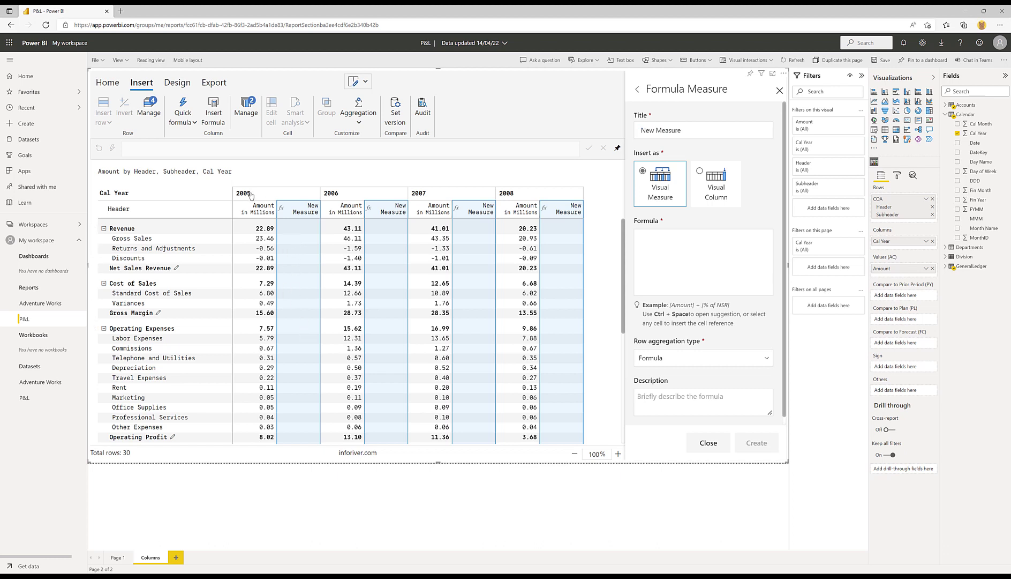
click(728, 192)
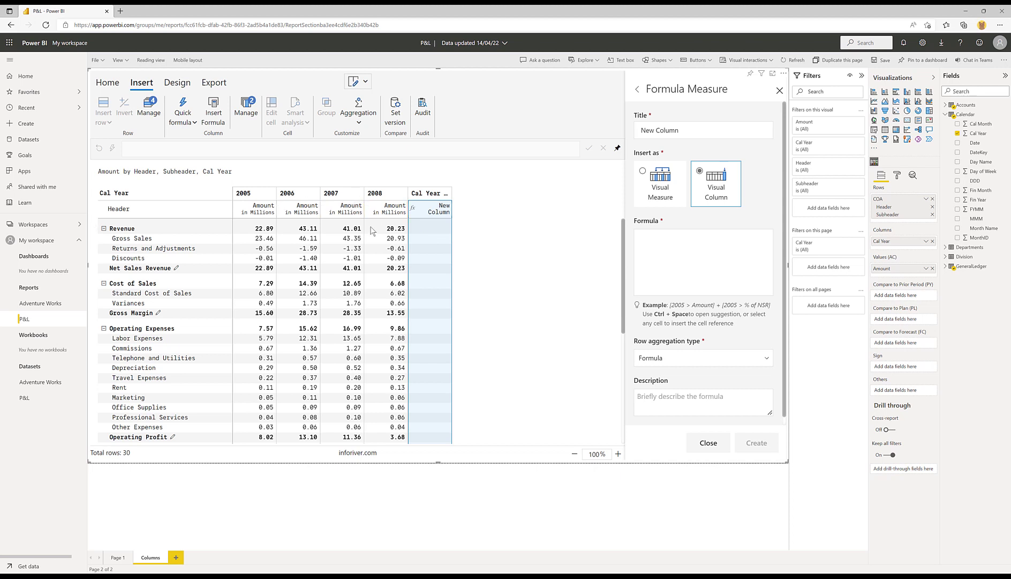
Enter the visual column's formula as ([2007 > Amount] + [2008 > Amount])/2
click(658, 240)
text(()
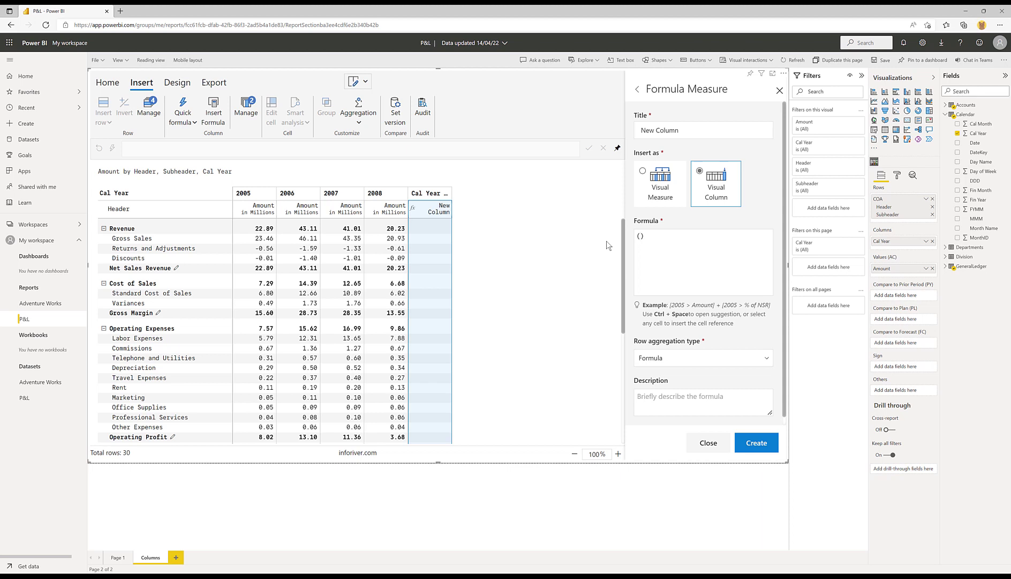
text(20)
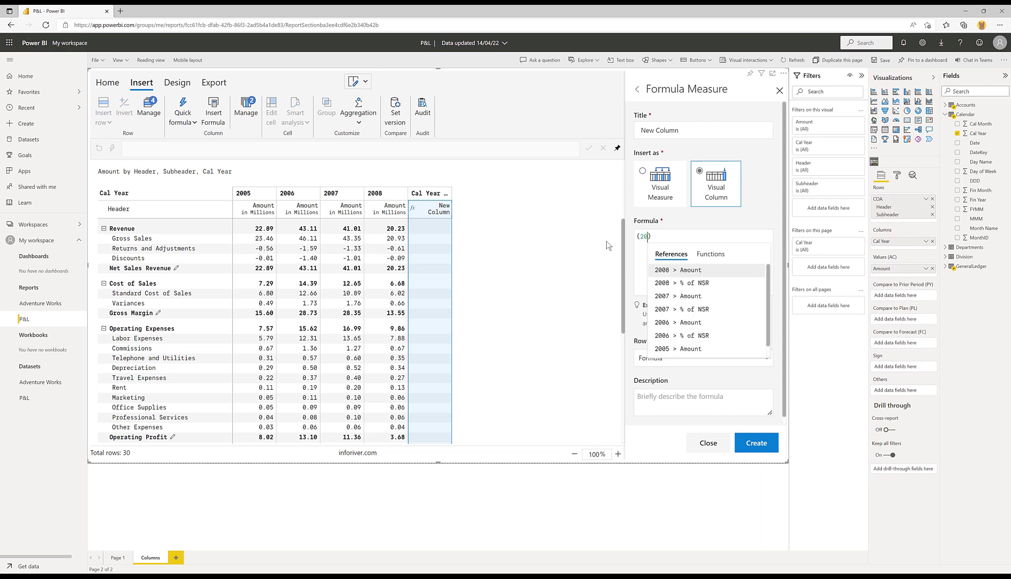
key(Down)
key(Down)
key(Return)
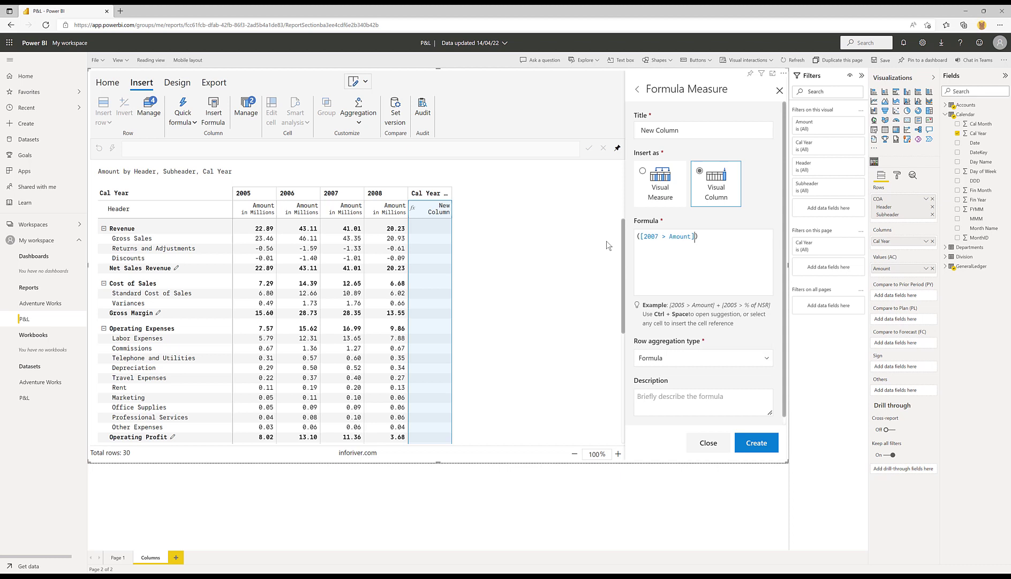
text(+ )
text(20)
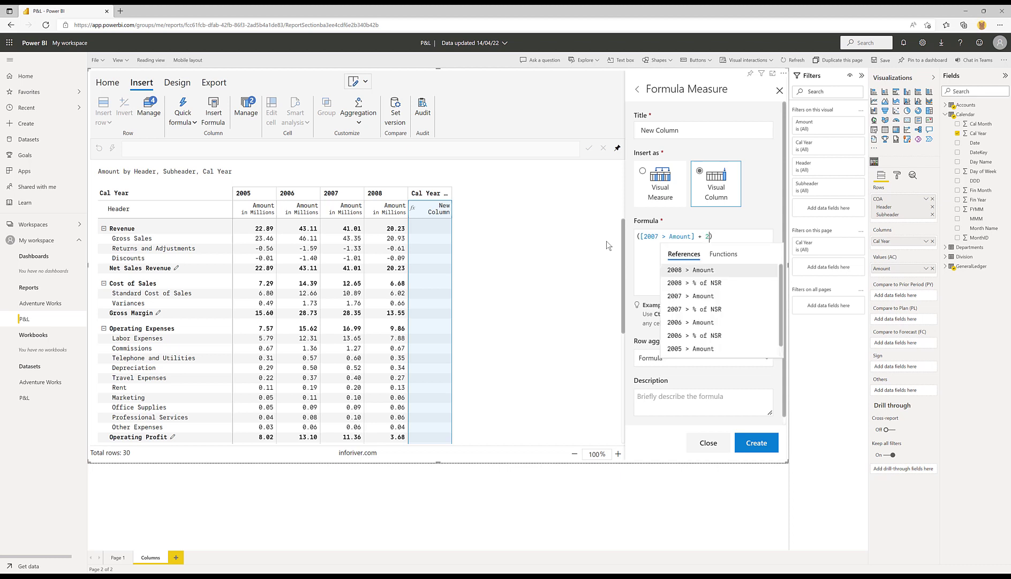
key(Return)
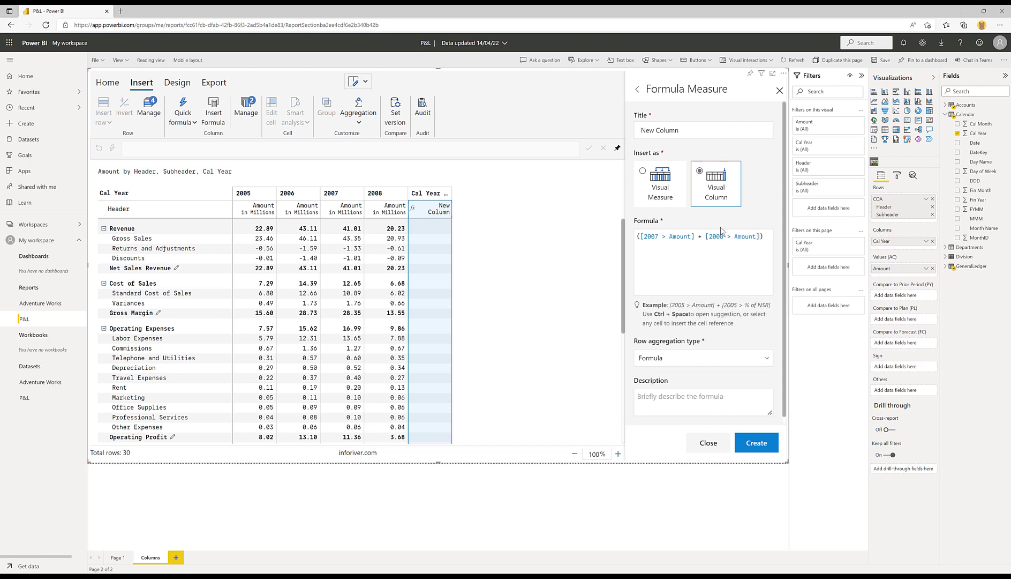
text()/2)
click(646, 263)
Title the visual column Avg 2007/08, create it, and widen it so its title fits on one line
triple_click(681, 130)
text(Avg 2007/08)
click(759, 442)
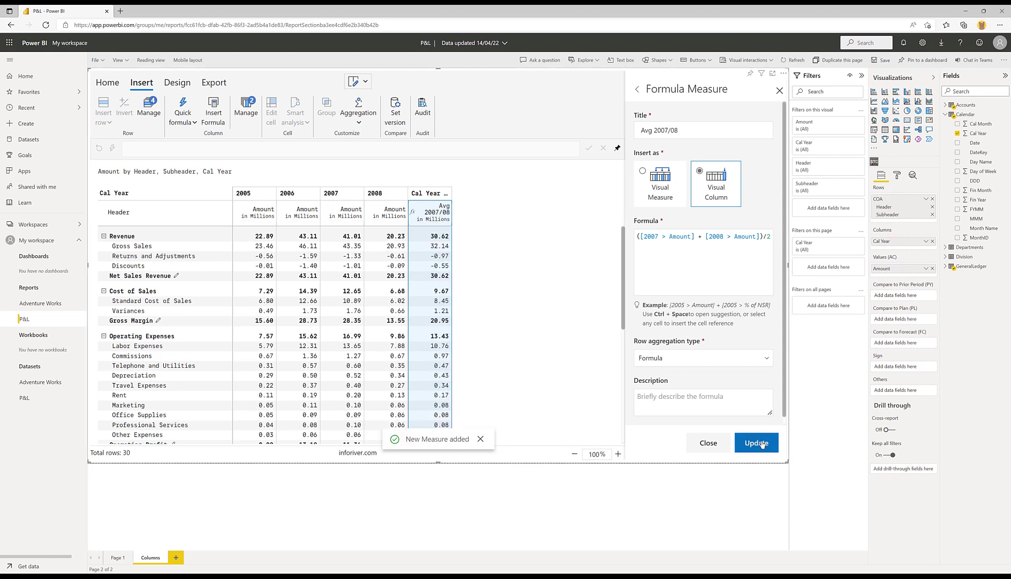
click(780, 90)
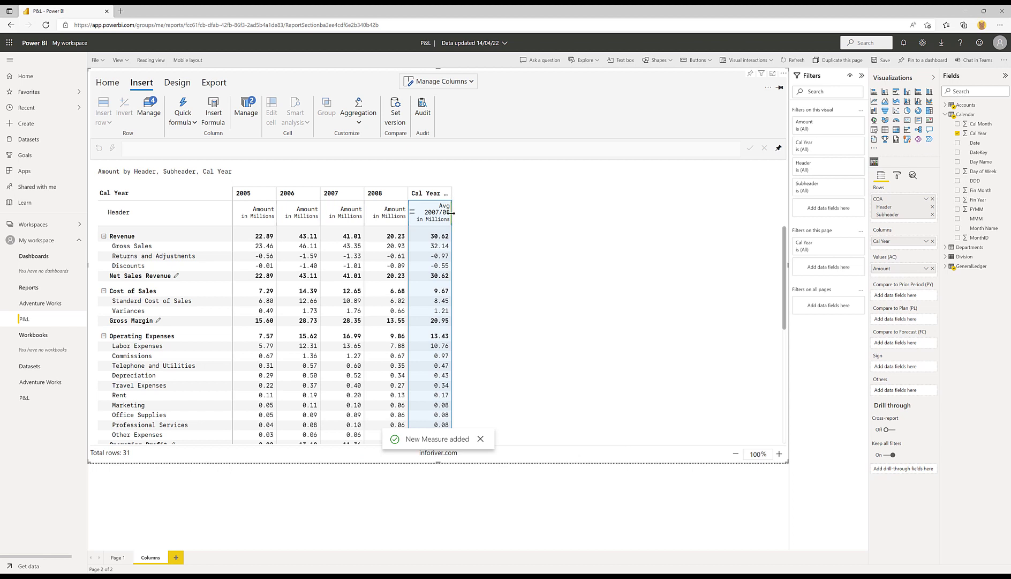
drag(452, 214, 493, 213)
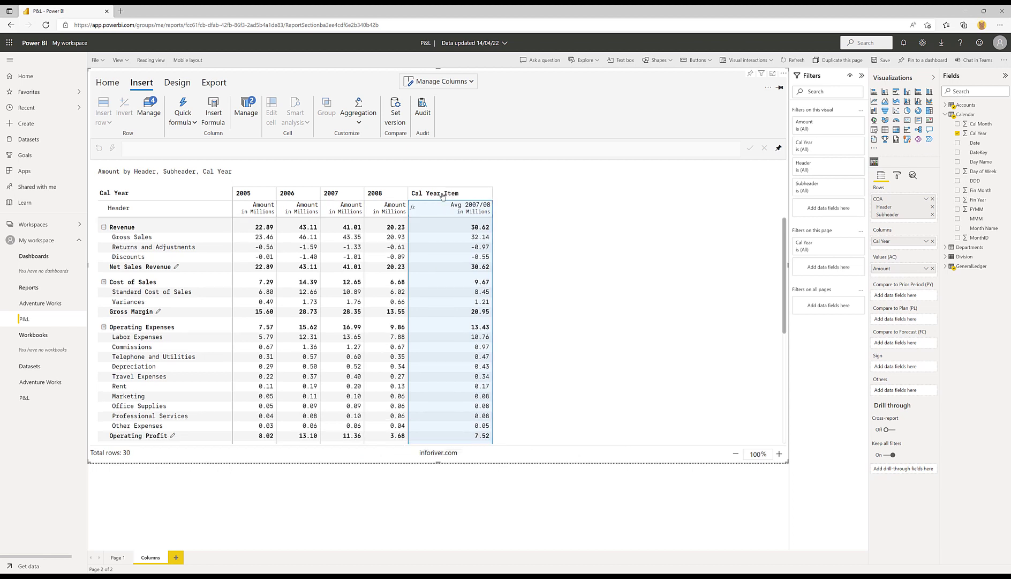
Rename the Cal Year Item header above the Avg 2007/08 column as Average
click(443, 195)
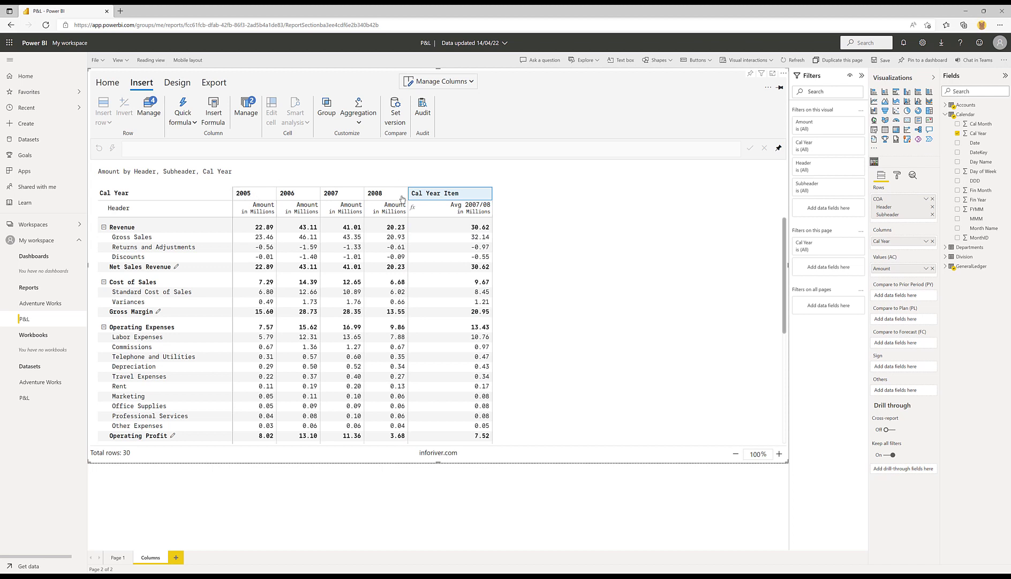
double_click(450, 196)
key(ctrl+a)
text(Average)
key(Return)
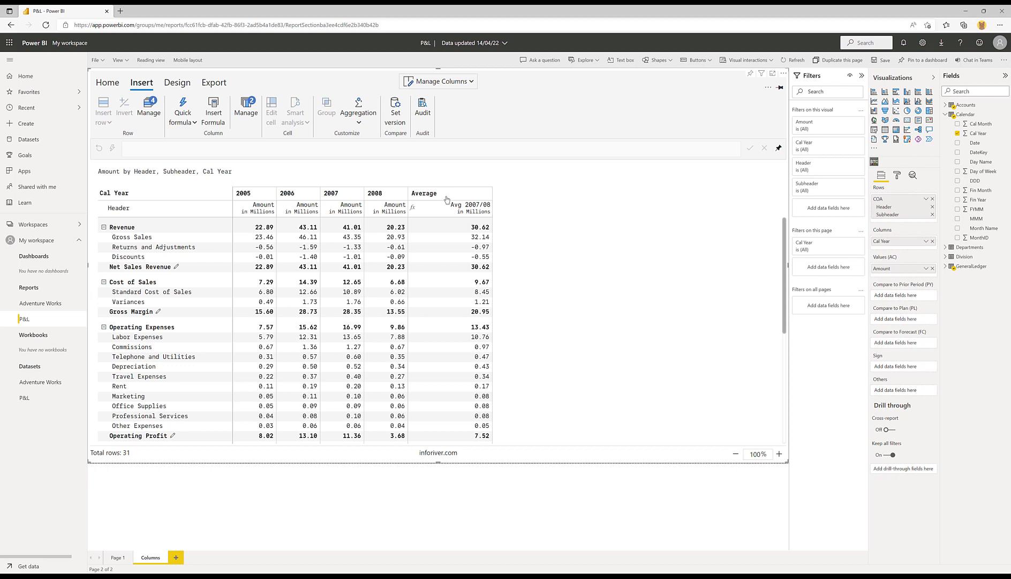
Rename the group header above the Avg 2007/08 column as 2 year average
click(445, 198)
text(2 year average)
key(Return)
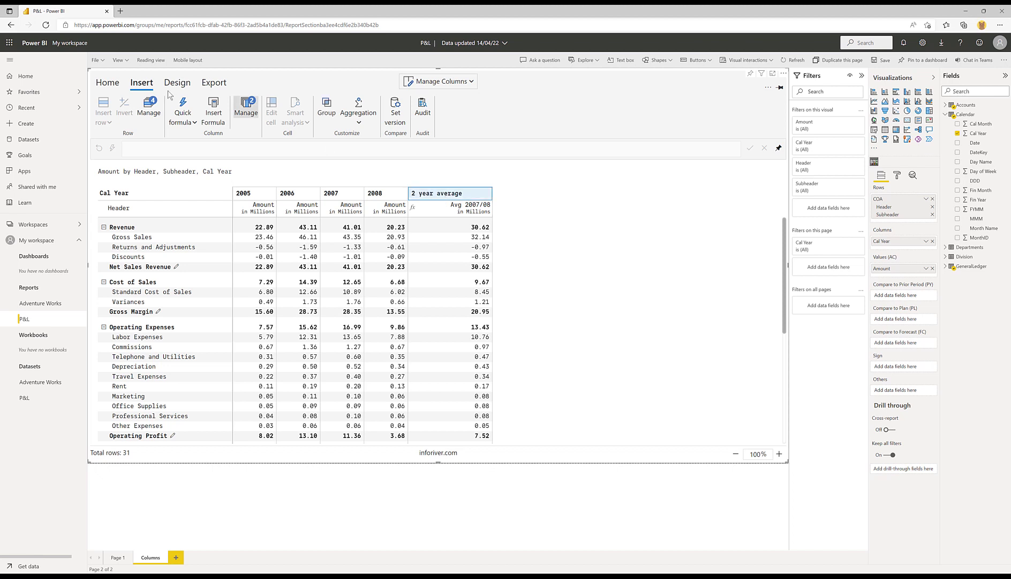
click(113, 87)
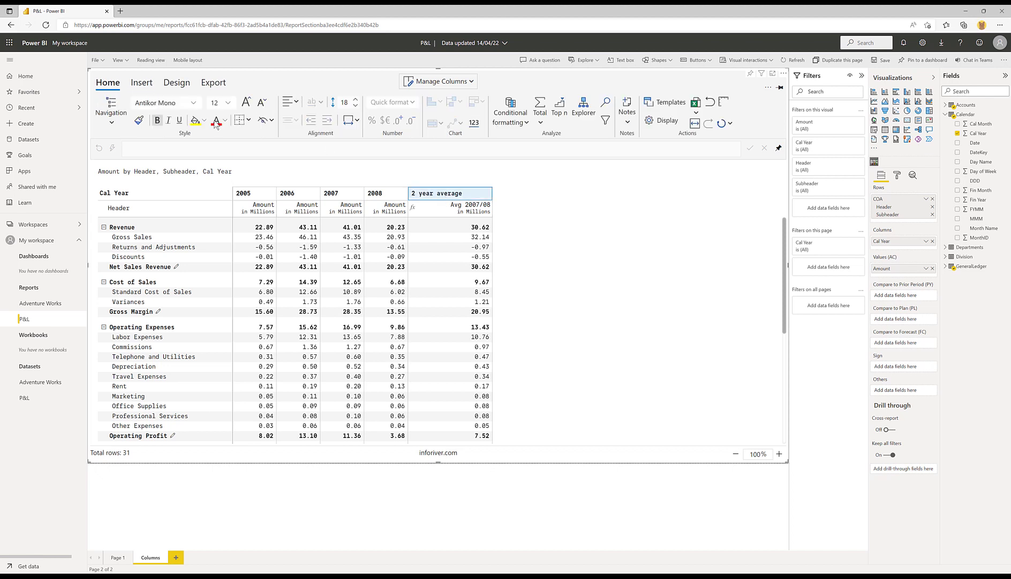
click(264, 120)
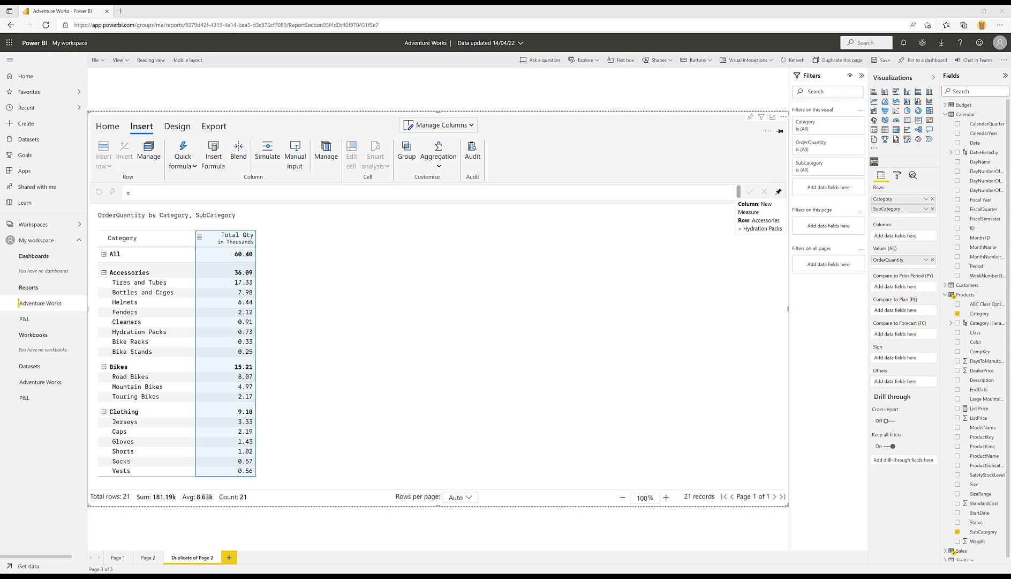
Create a formula measure in the OrderQuantity table that divides Total Qty by the All row's Total Qty
click(213, 156)
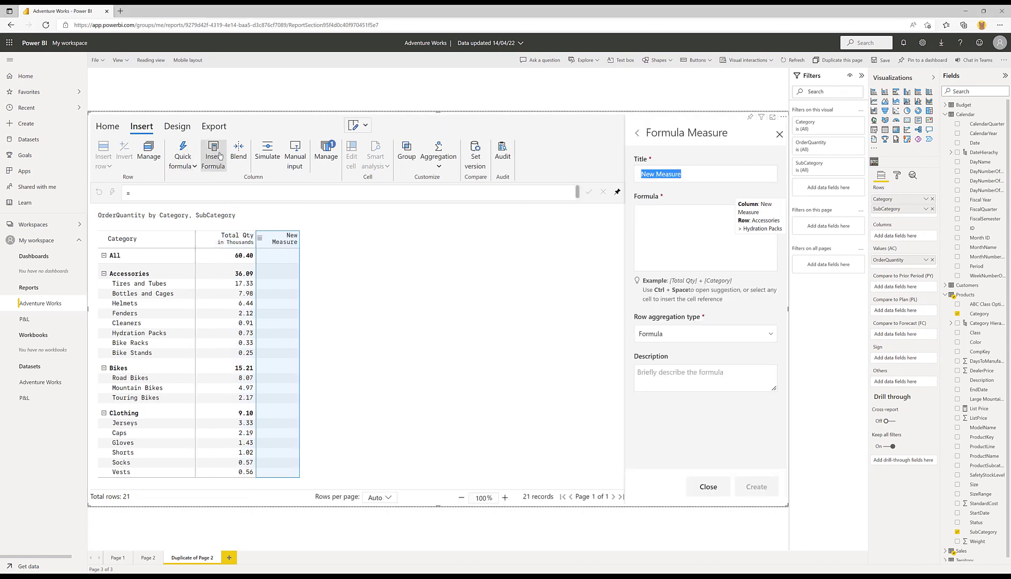
click(694, 227)
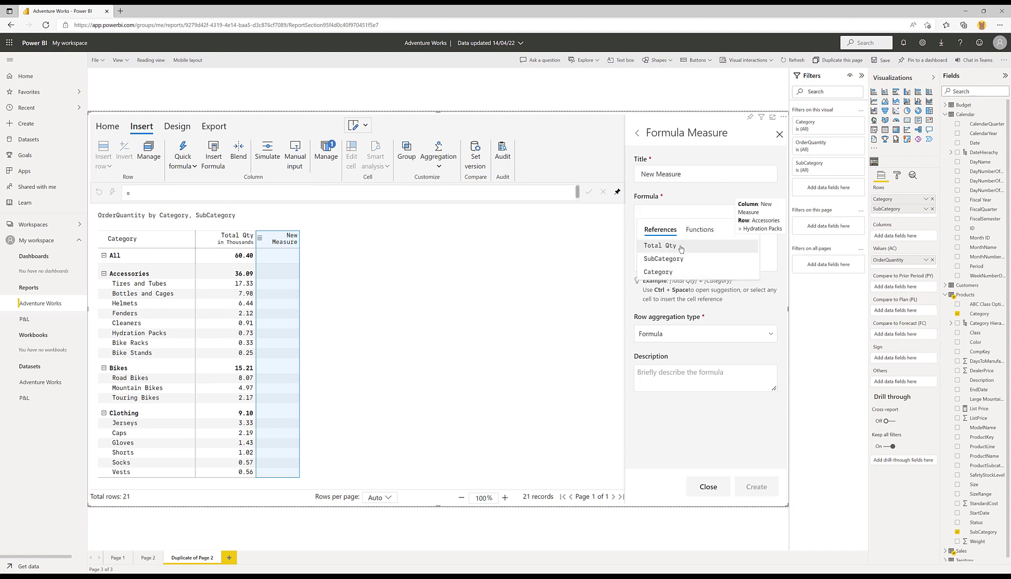
click(681, 246)
text(/)
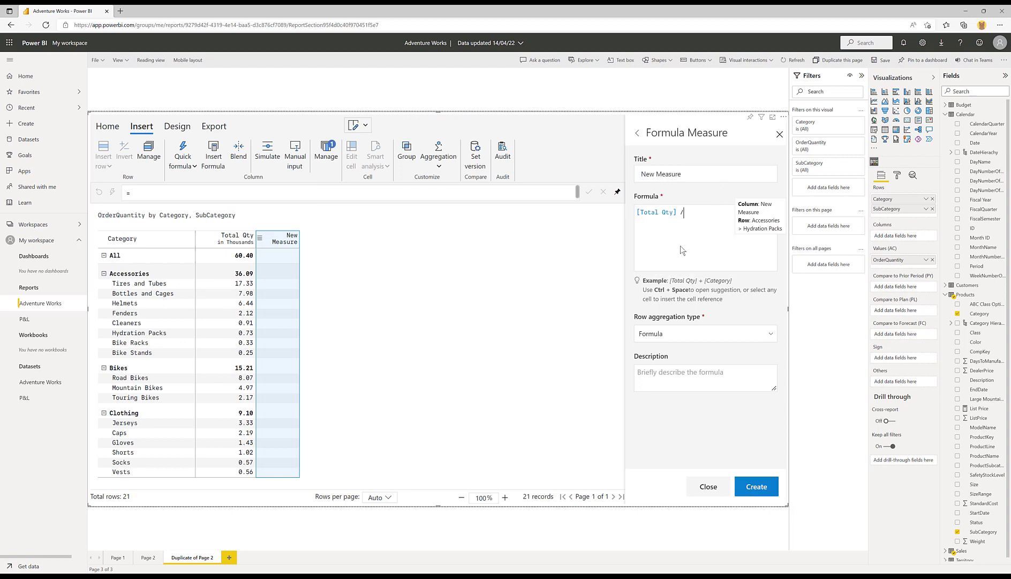
click(225, 260)
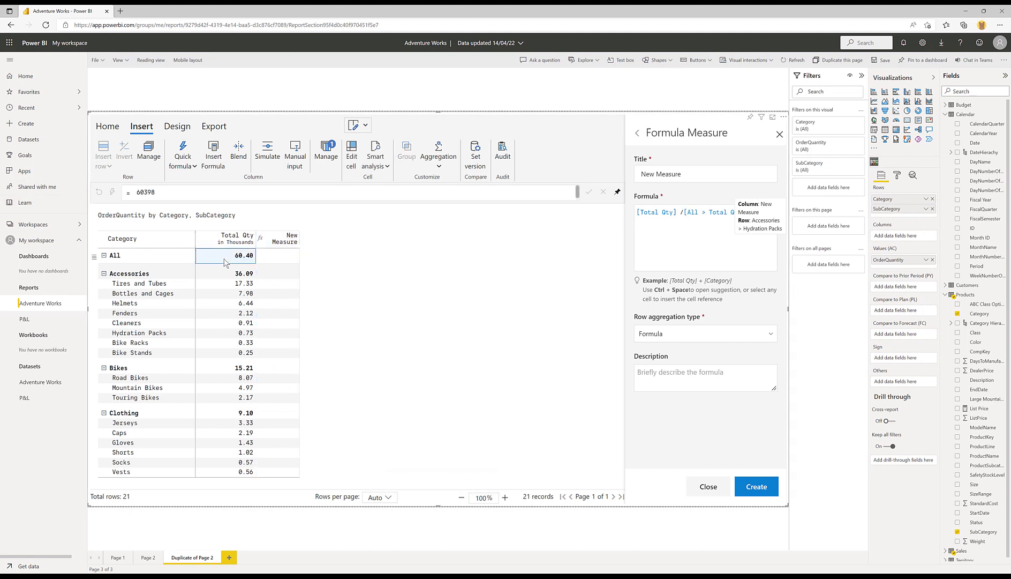
click(748, 491)
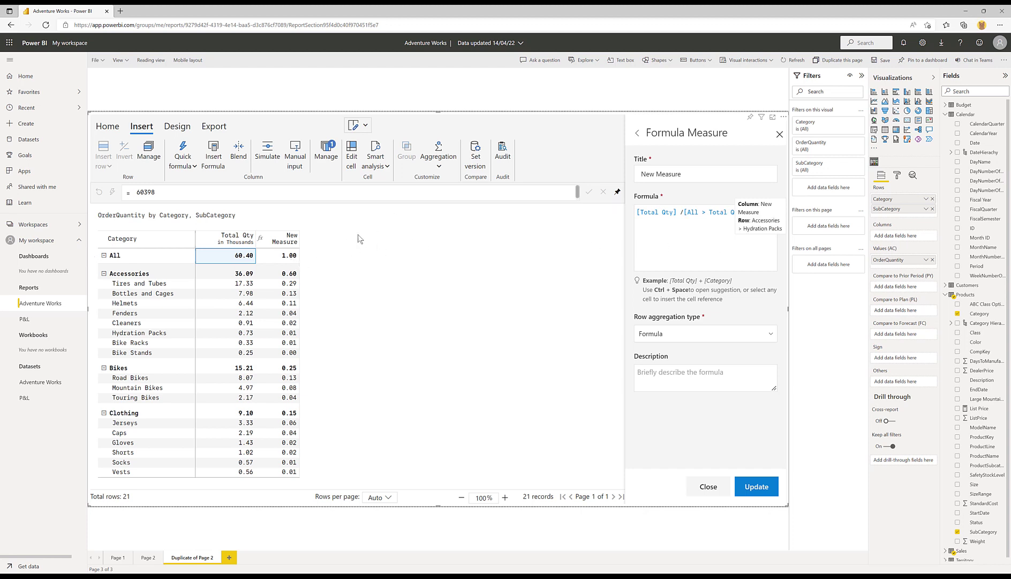
click(779, 135)
Delete the new ratio measure from the OrderQuantity table and confirm its removal
click(292, 238)
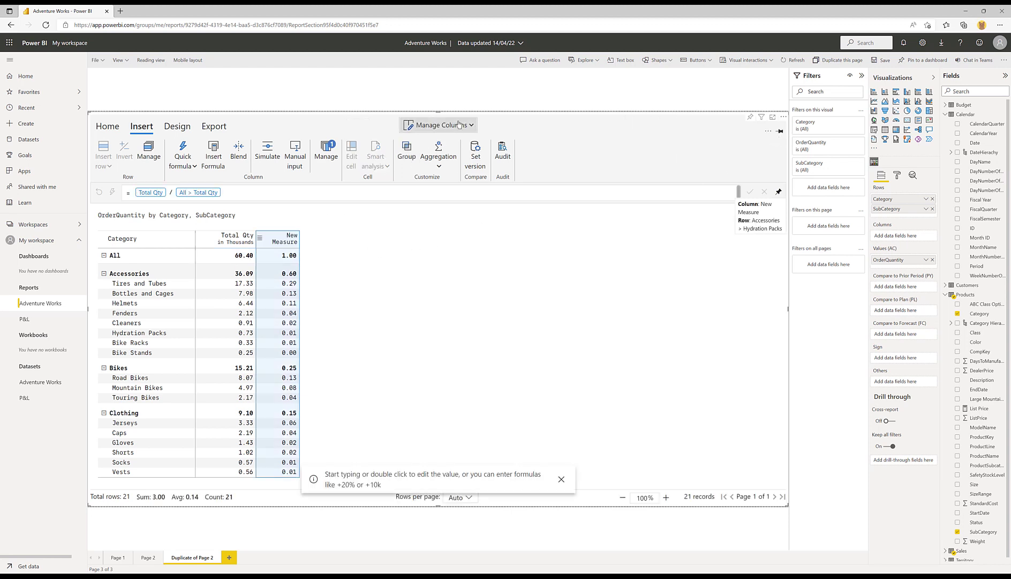
click(459, 125)
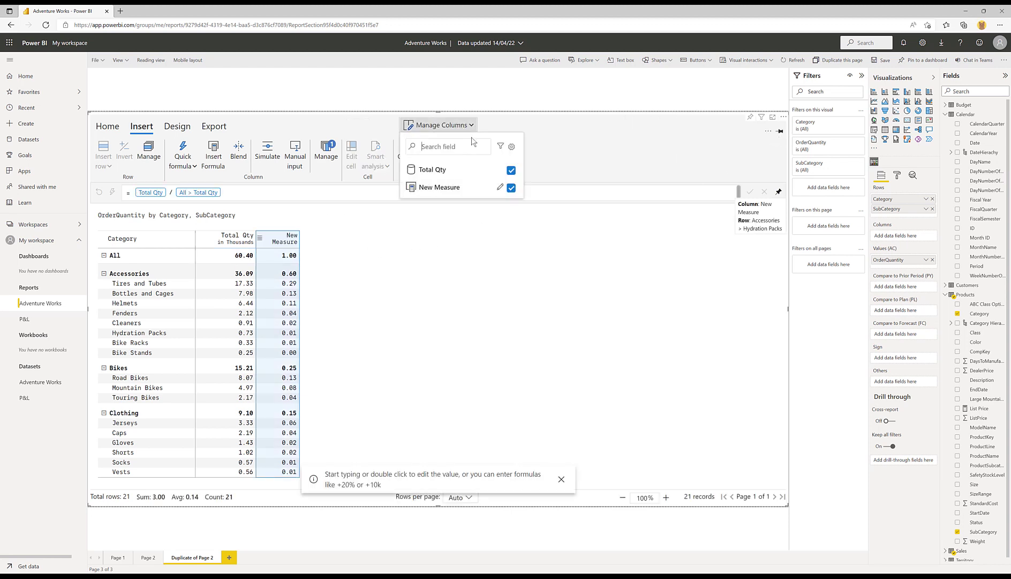
click(511, 146)
click(554, 349)
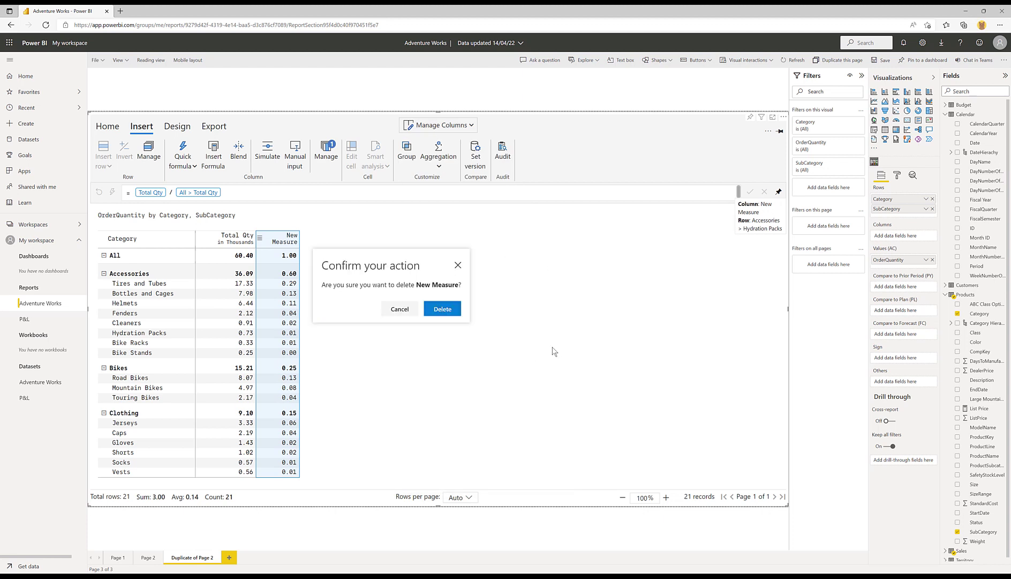
click(442, 309)
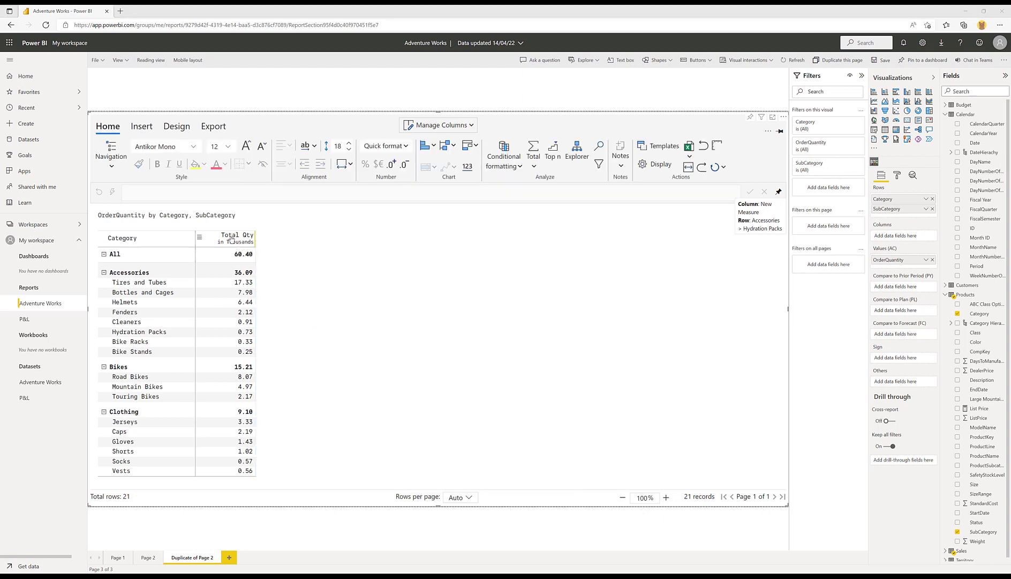
Insert a formula measure beside Total Qty, titled Bottom Up, with the formula 1k
click(230, 239)
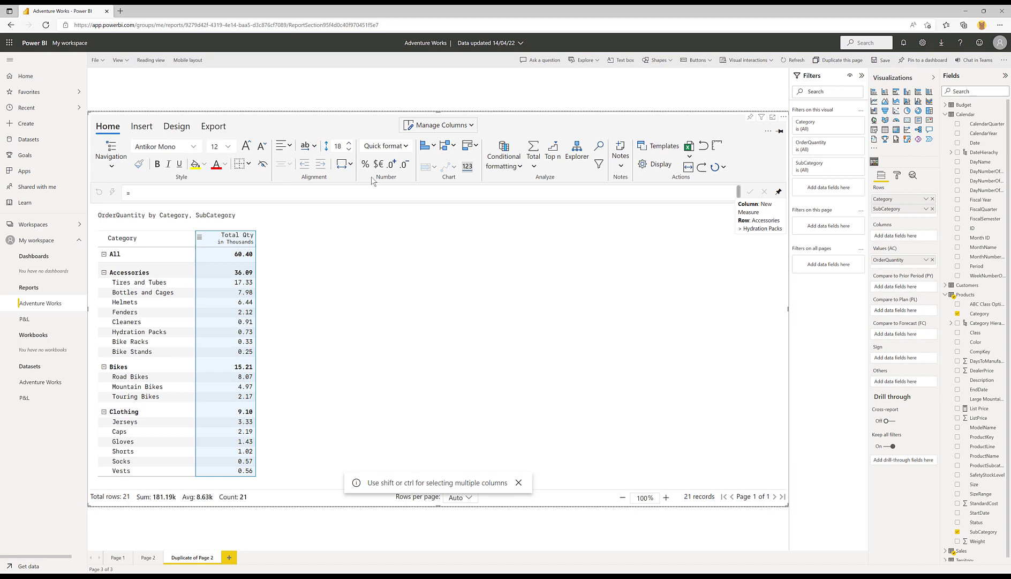
click(141, 126)
click(213, 153)
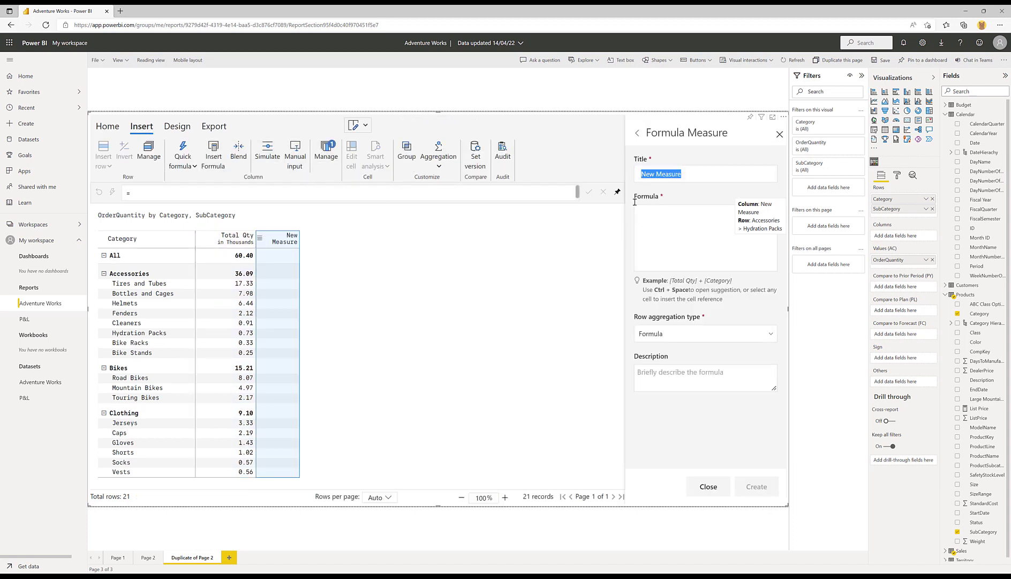
key(BackSpace)
text(Bottom Up)
click(663, 210)
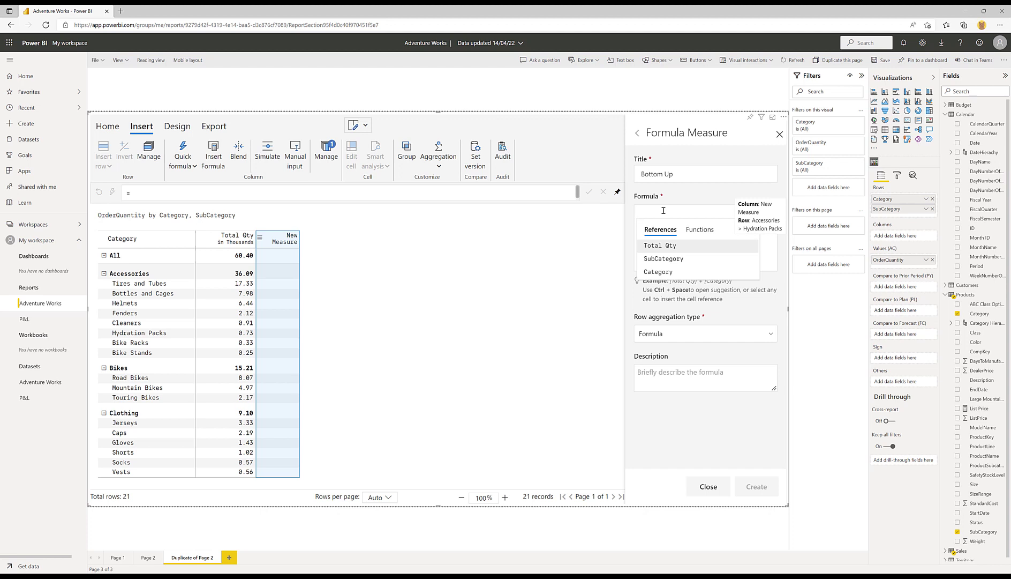
text(1k)
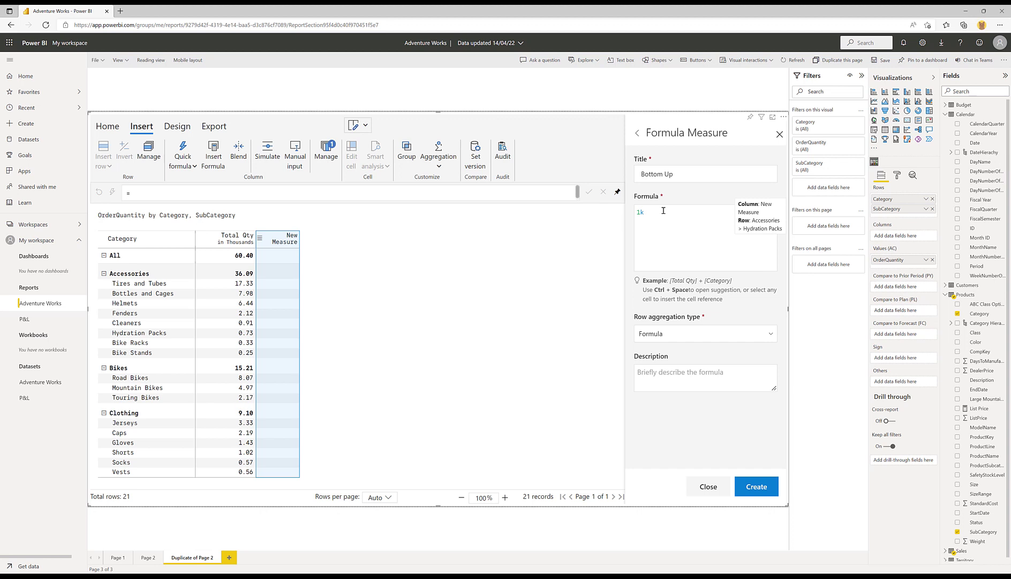
Set the Bottom Up measure's row aggregation type to Sum and create the measure
click(670, 335)
click(656, 356)
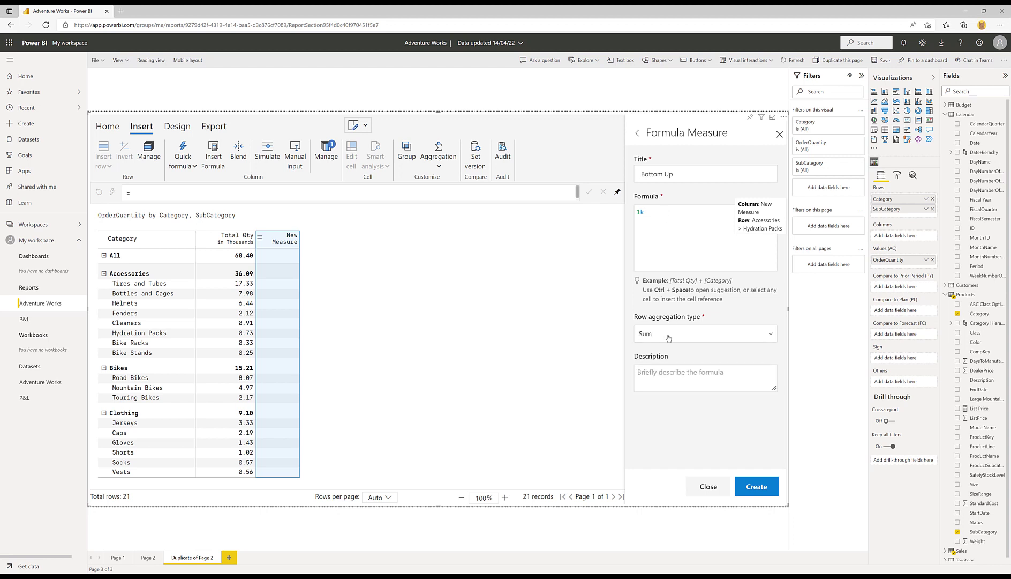
click(768, 489)
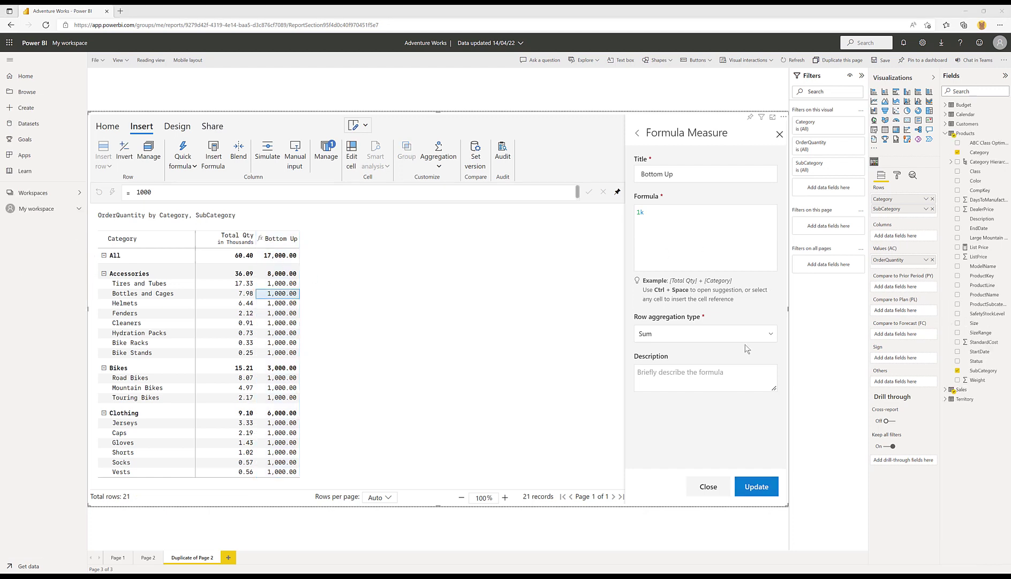
Change the Bottom Up measure's row aggregation type to Average and update the measure
click(670, 334)
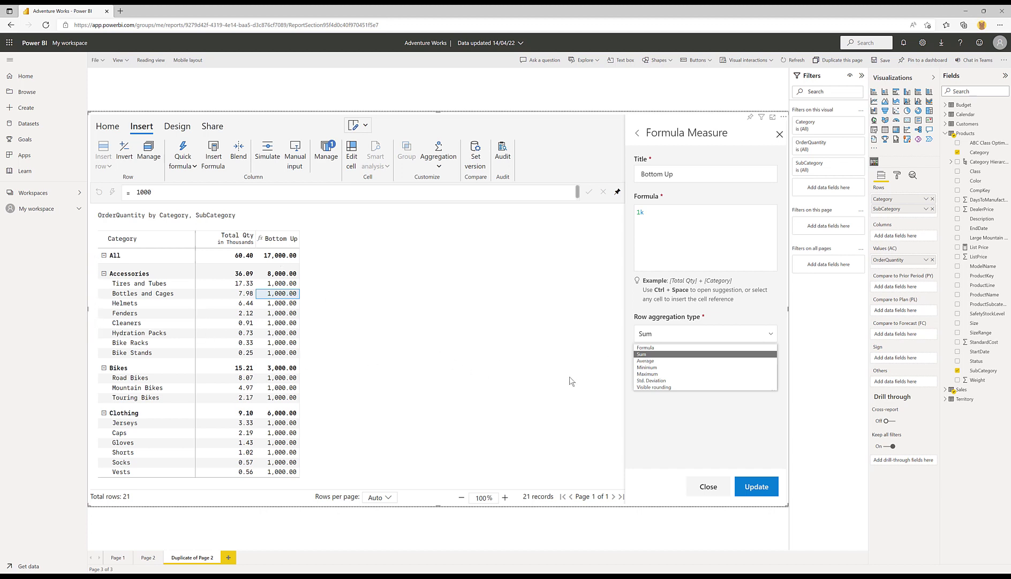
click(663, 362)
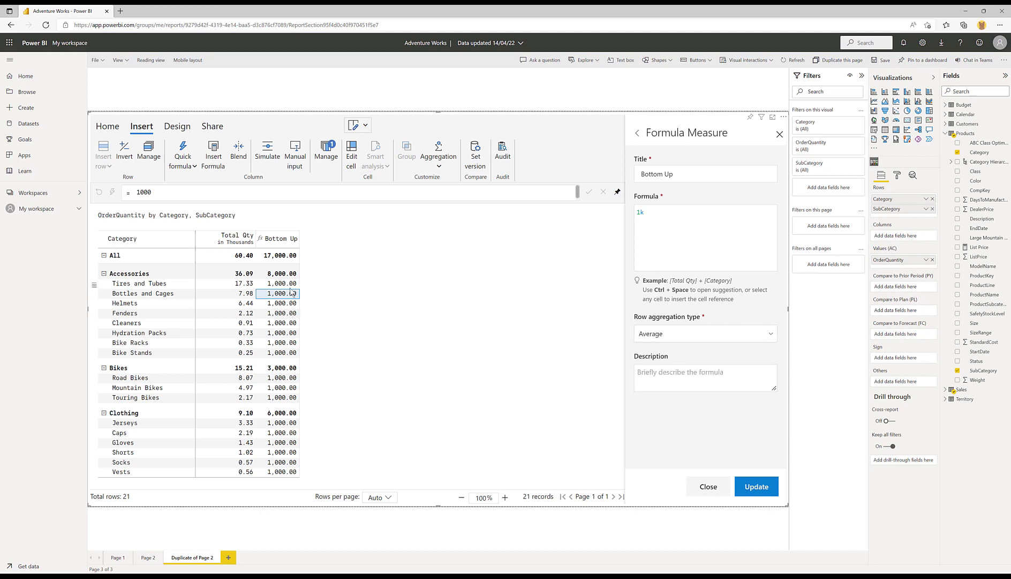
click(756, 485)
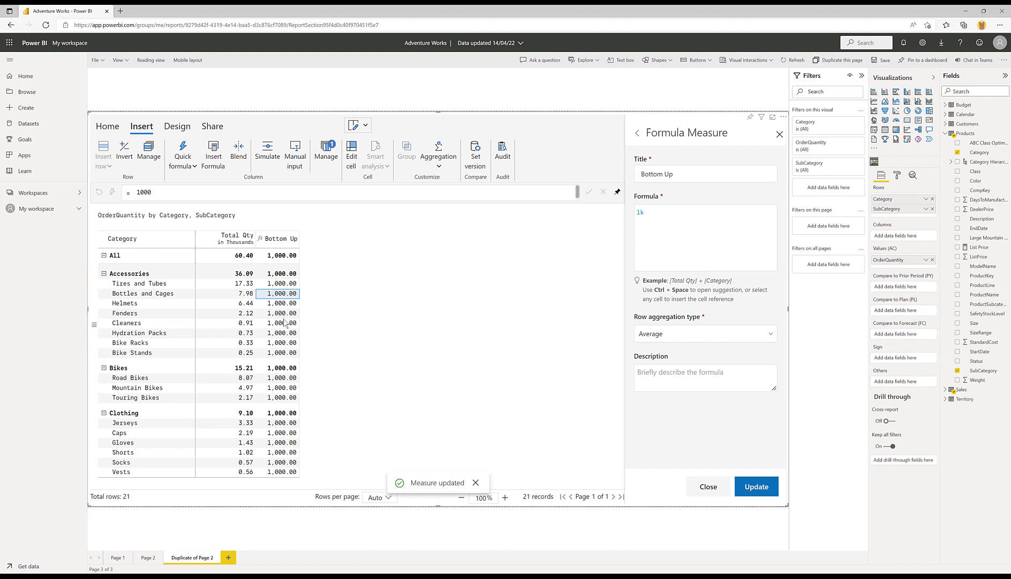
Override the Bottom Up values in the table, setting Bottles and Cages to 500 and Cleaners to 2000
click(780, 135)
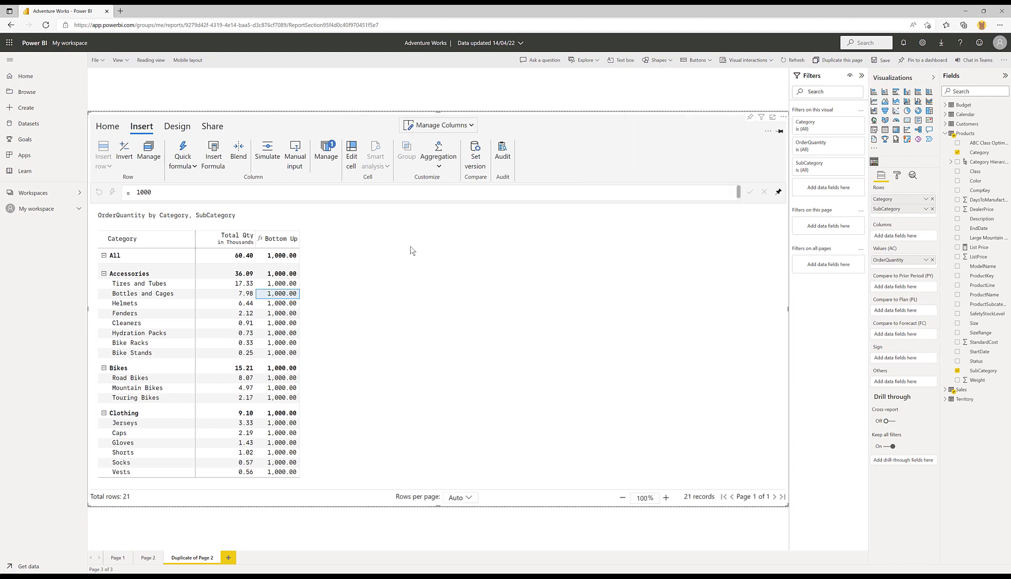
click(288, 295)
text(500)
key(Return)
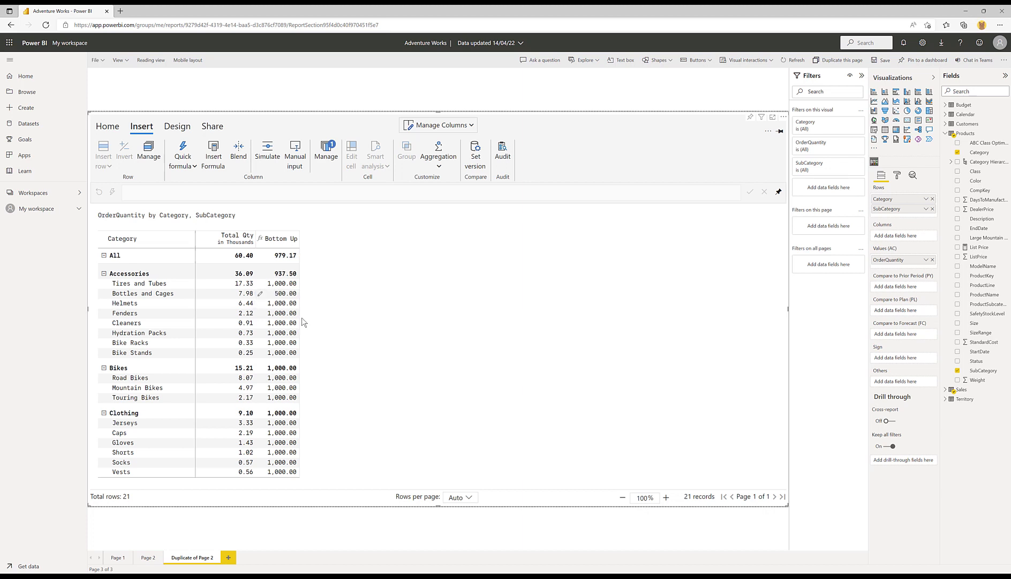
click(282, 324)
text(2,00)
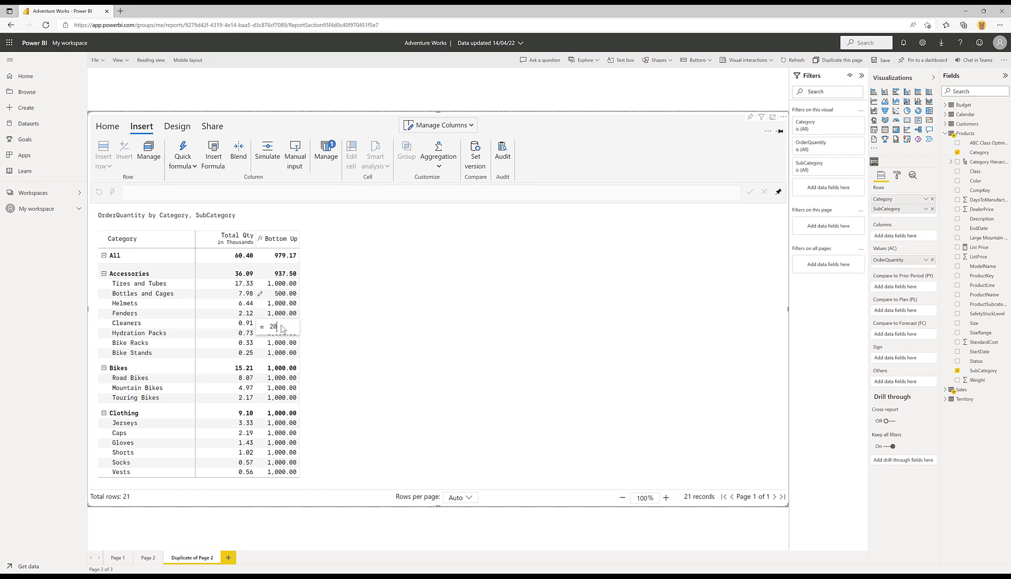
text(00)
key(Return)
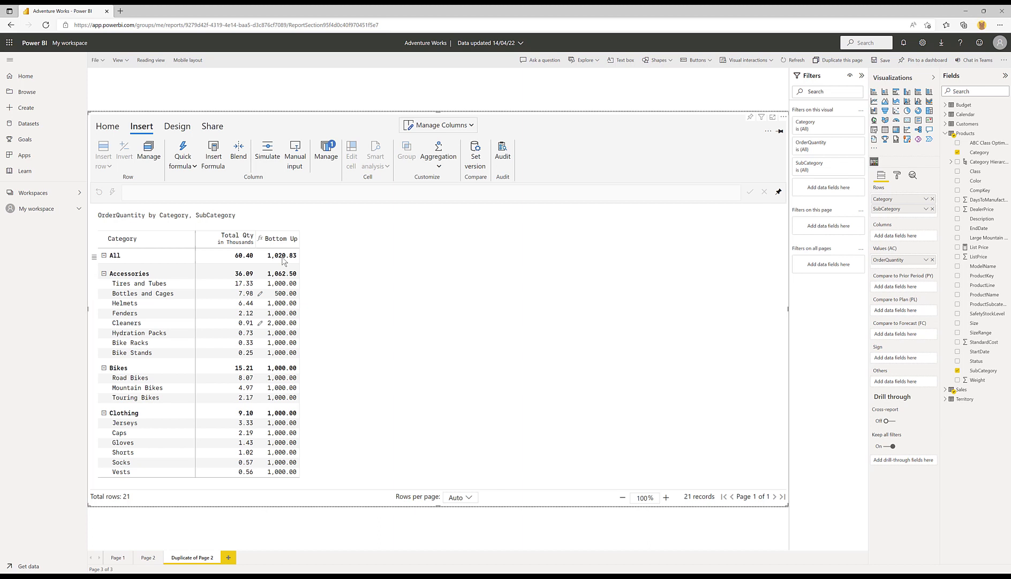
Change the Bottom Up measure's row aggregation type to Minimum and update the measure
click(290, 293)
click(328, 155)
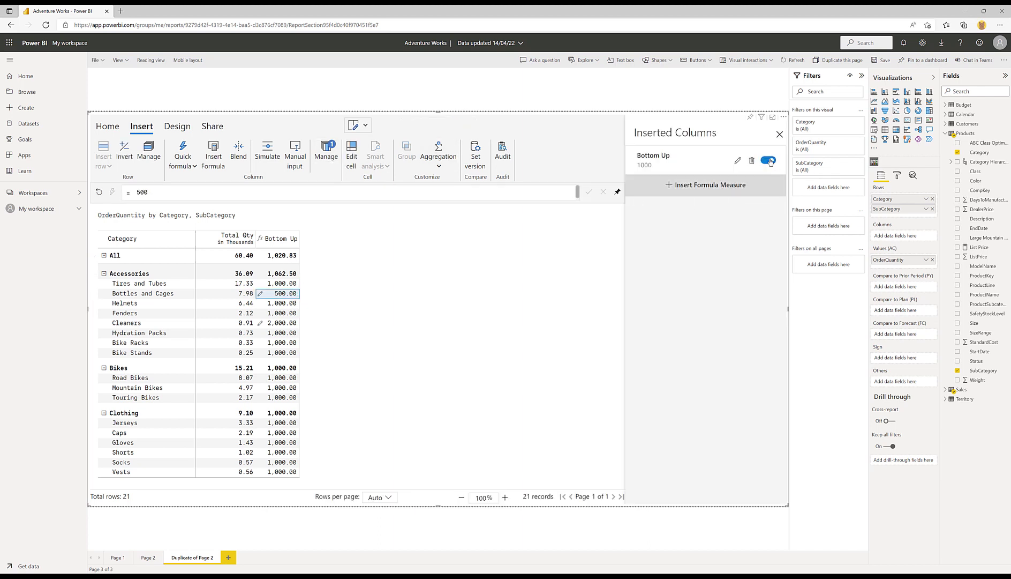
click(737, 163)
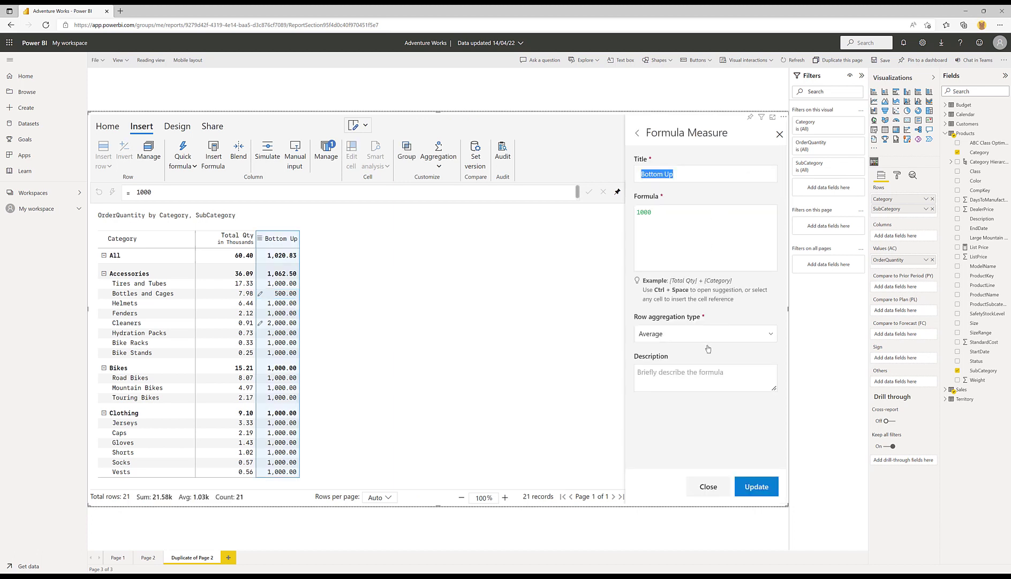
click(681, 337)
click(655, 368)
click(763, 488)
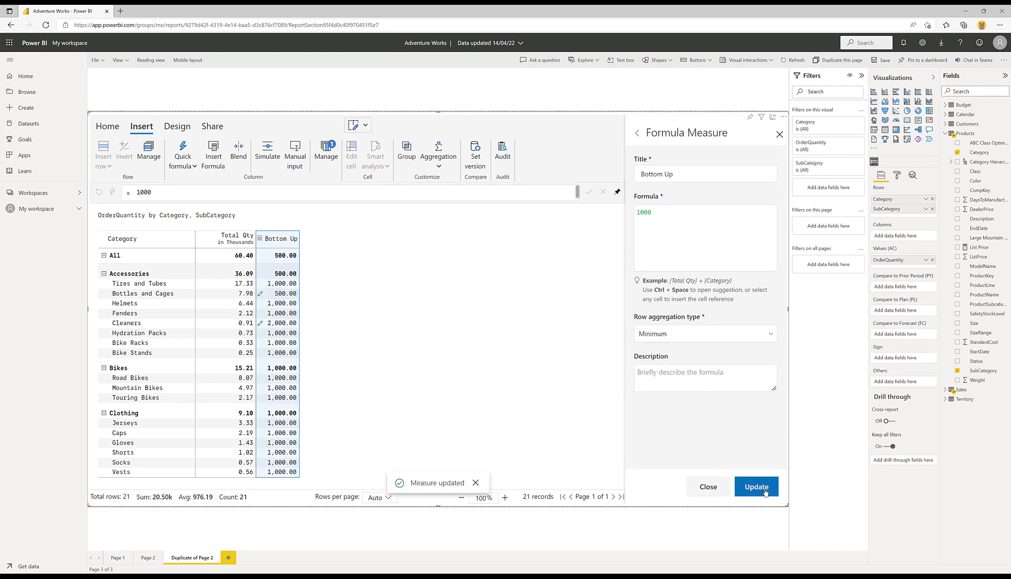
Switch the Bottom Up measure's row aggregation type to Sum and update the measure
click(707, 334)
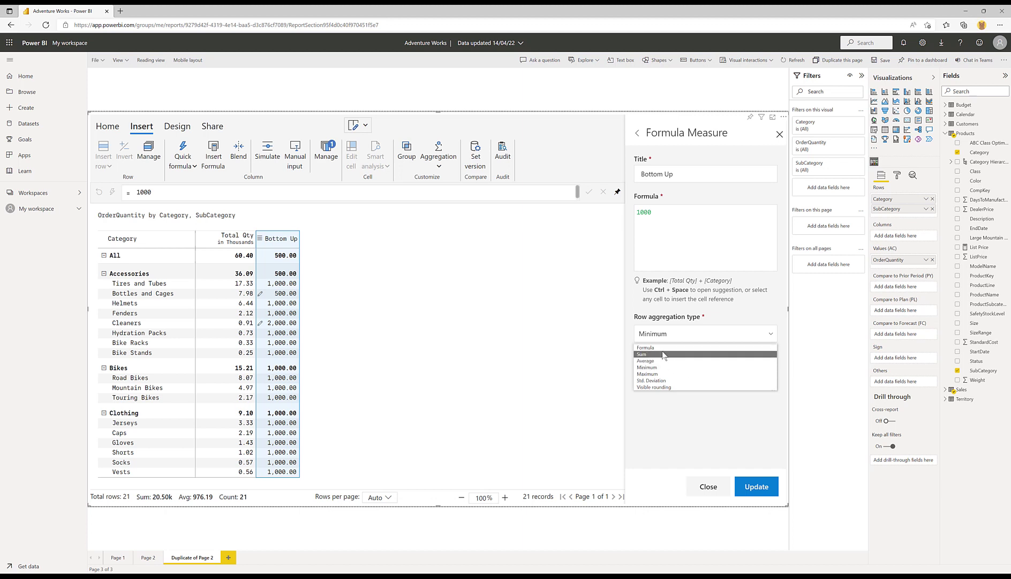
click(664, 354)
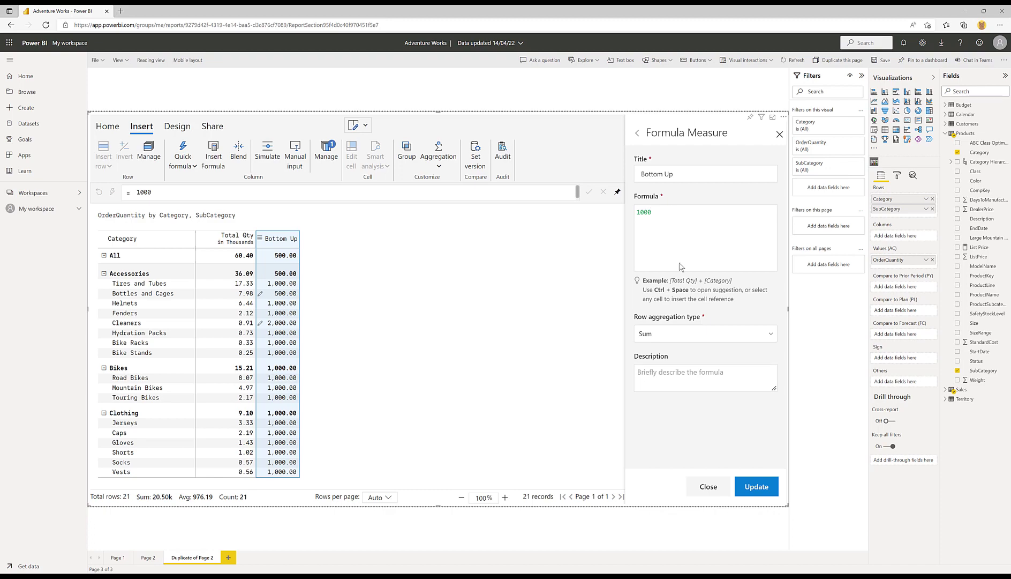
click(756, 486)
Reset the overridden Bottom Up cells for Bottles and Cages and for Cleaners to the measure's formula
click(278, 293)
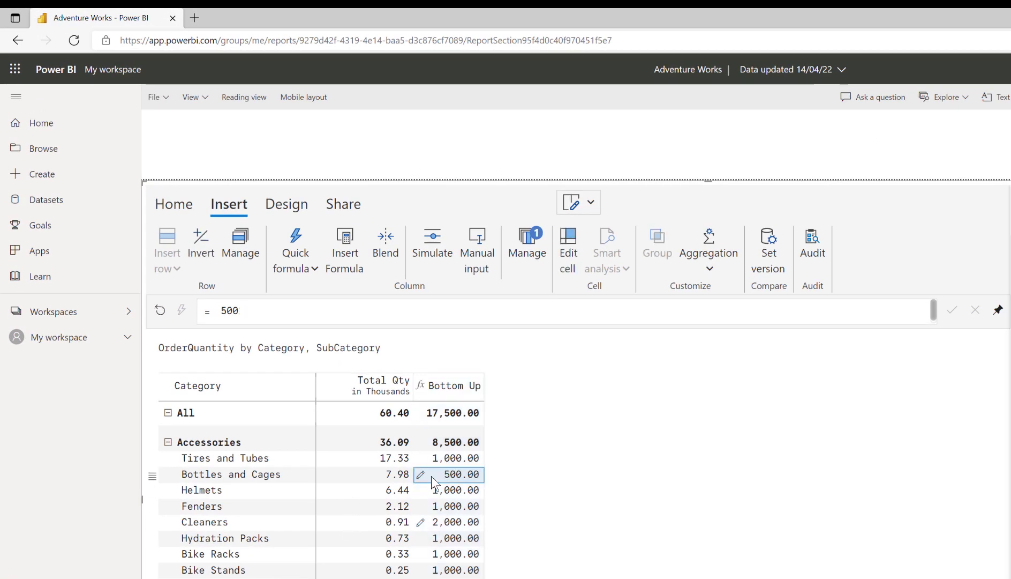
click(159, 310)
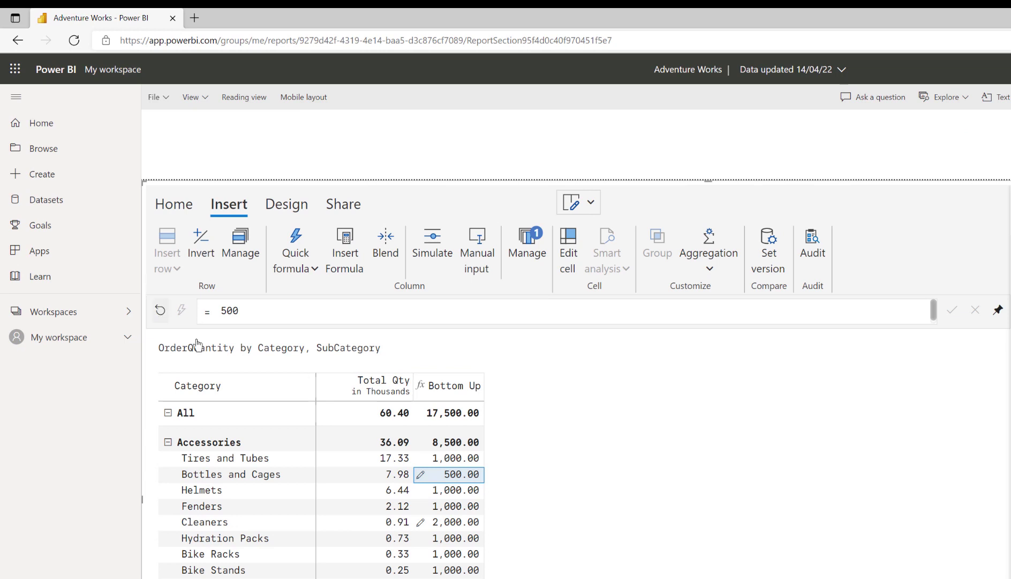
click(471, 522)
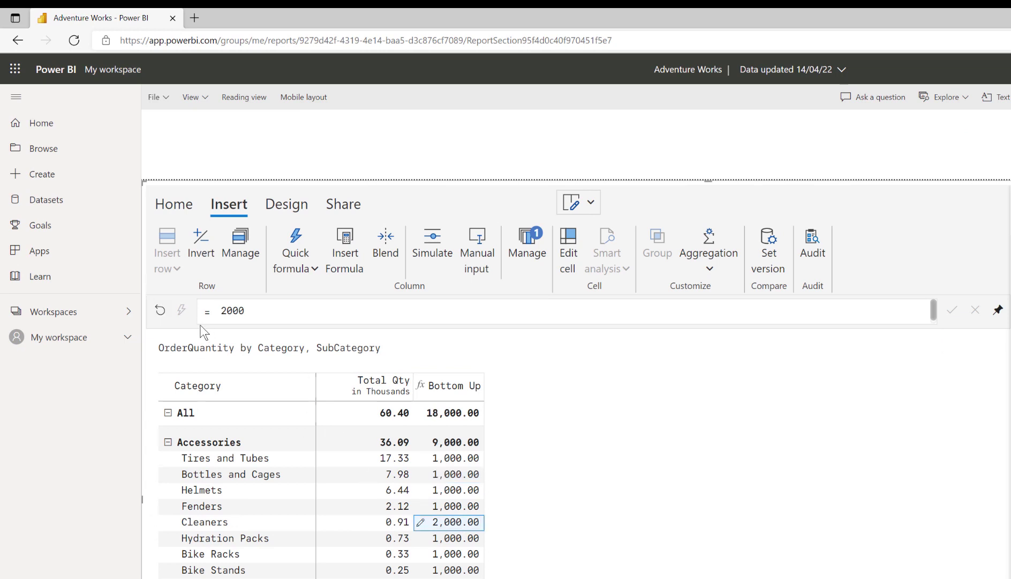
click(160, 311)
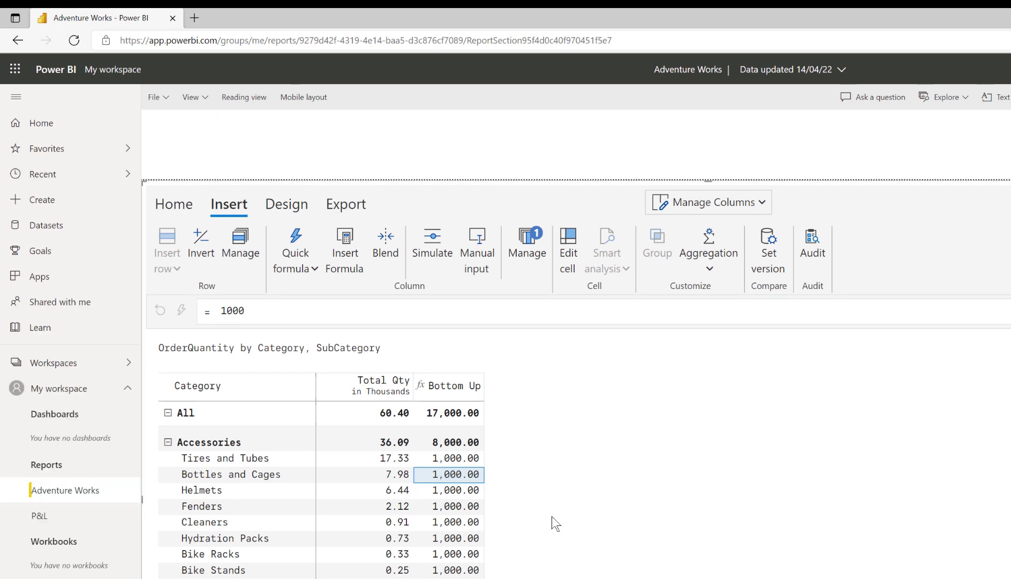
Set the Bottom Up value of Bottles and Cages to 5k and that of Cleaners to 2k
text(5k)
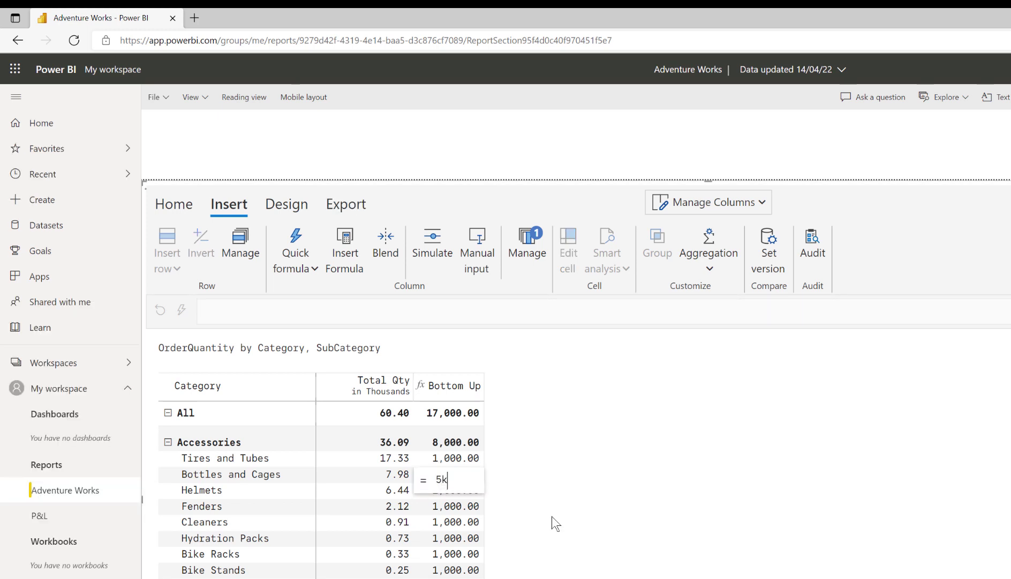
key(Return)
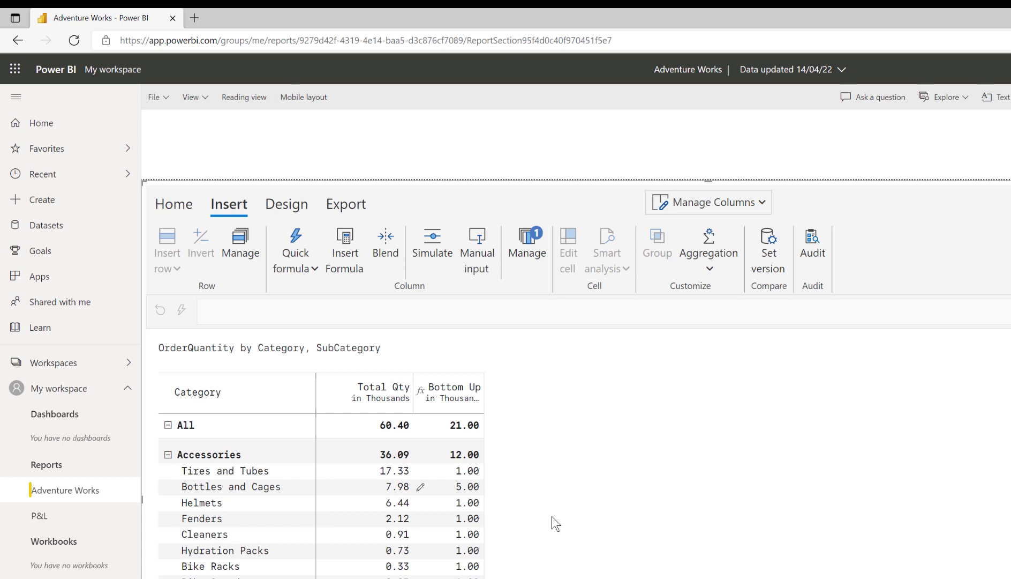
click(449, 535)
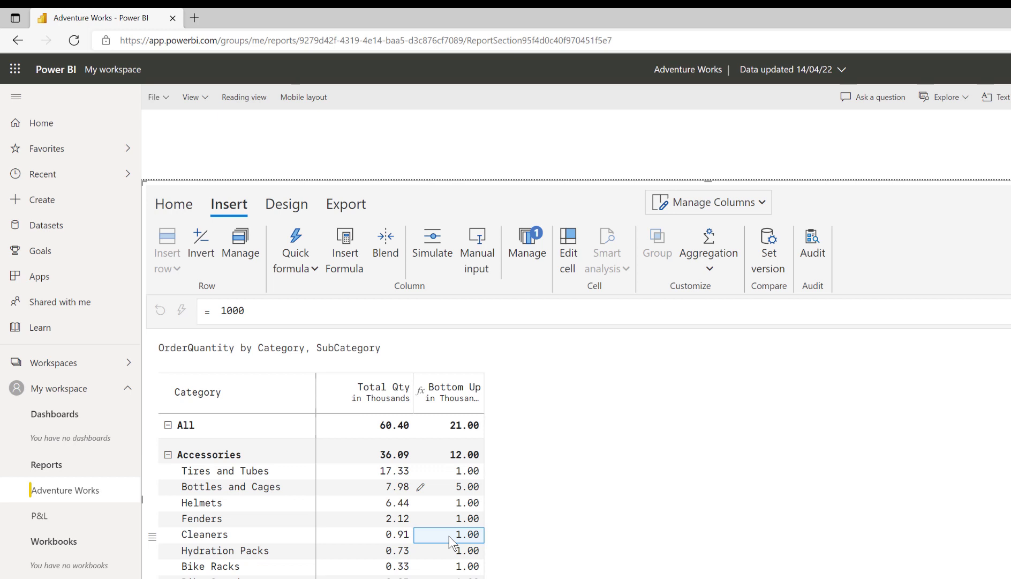
text(2k)
key(Return)
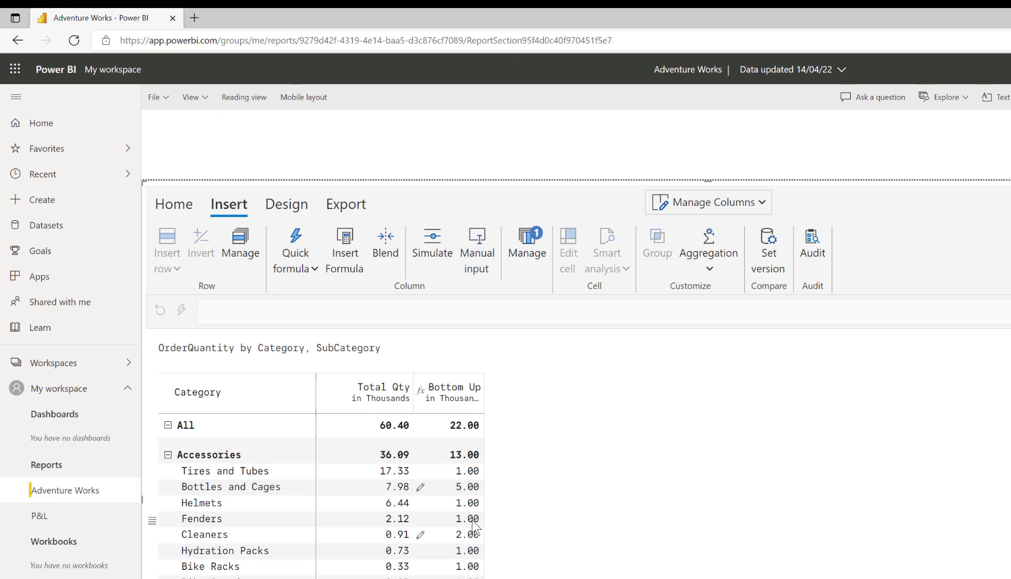
Set the Bottom Up value of Hydration Packs to 500 and widen the Bottom Up column
click(468, 550)
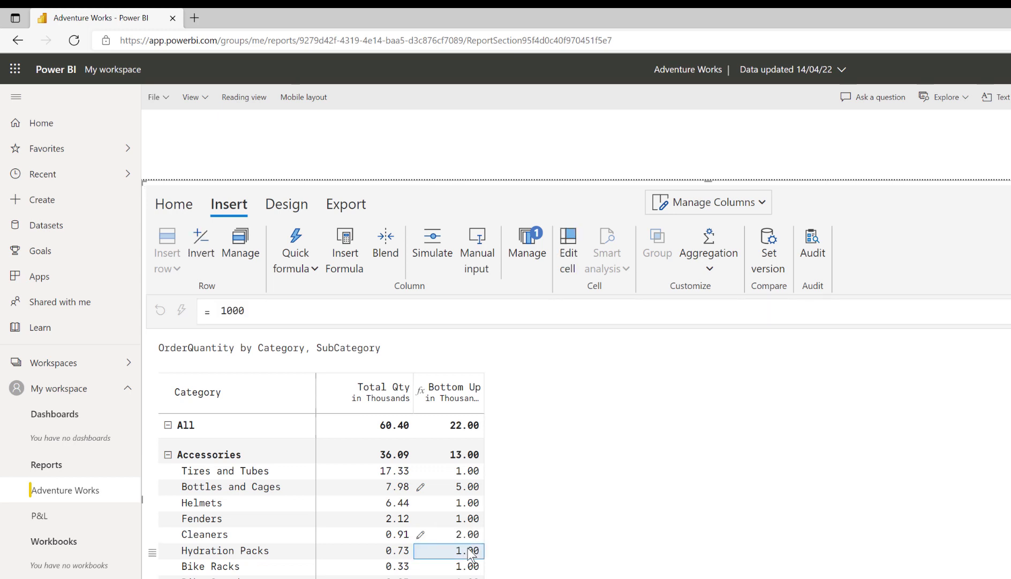
text(500)
key(Return)
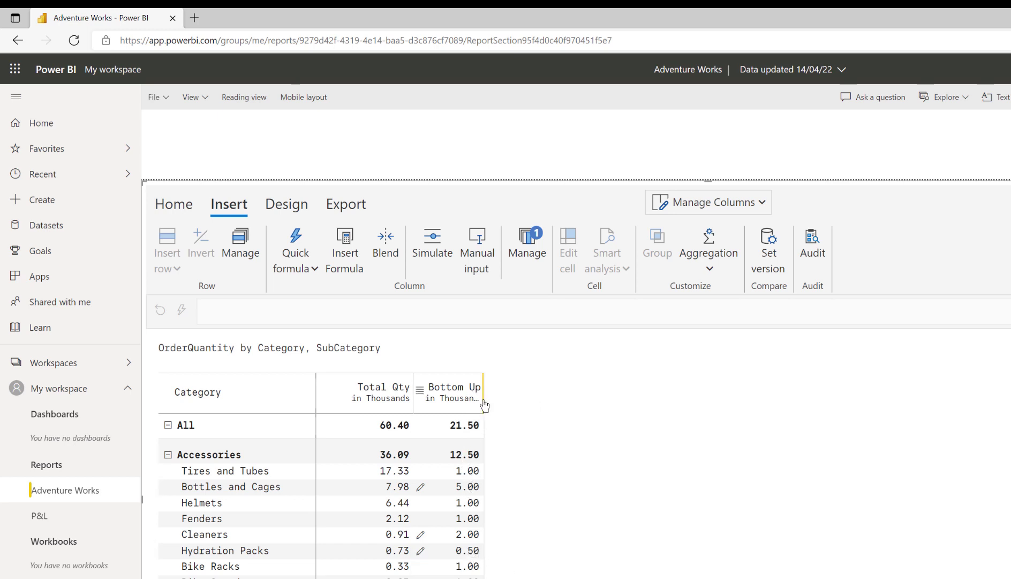
mouse_move(484, 405)
mouse_down()
mouse_move(482, 396)
mouse_move(501, 397)
mouse_move(502, 407)
mouse_up()
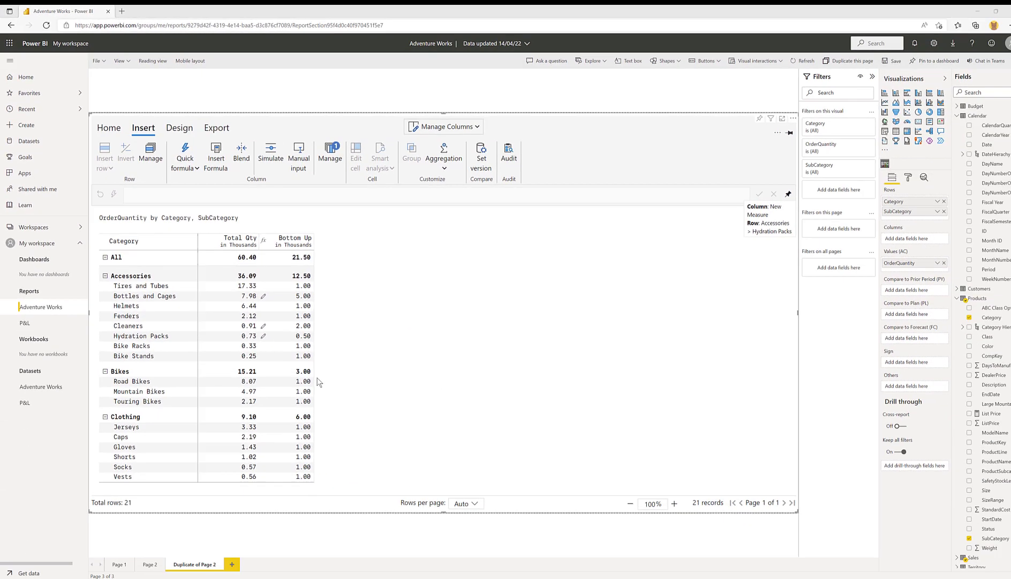
Override the Bikes subtotal in Bottom Up with a Sum of Children formula that leaves out Mountain Bikes
click(300, 371)
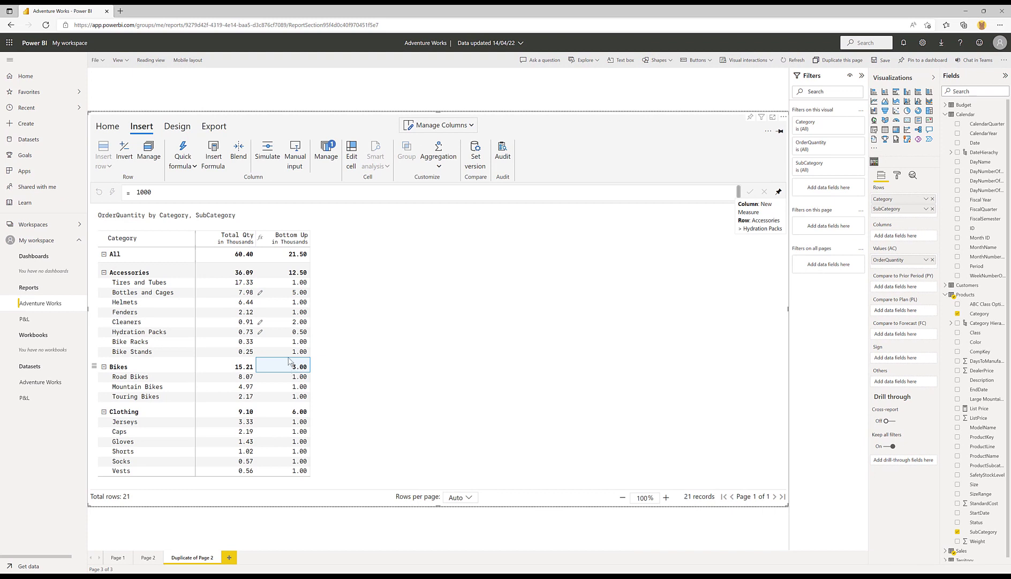
click(121, 374)
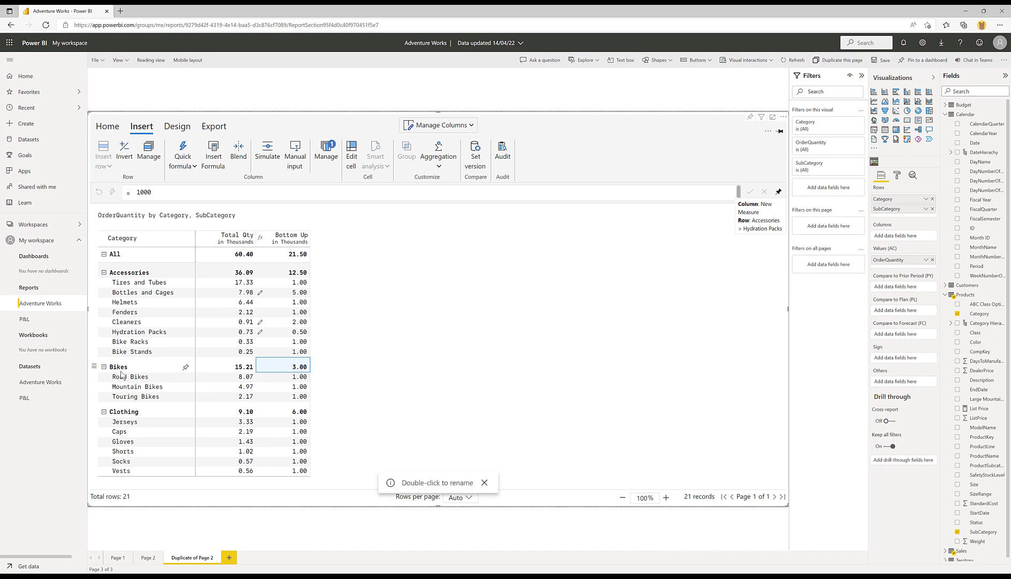
double_click(280, 368)
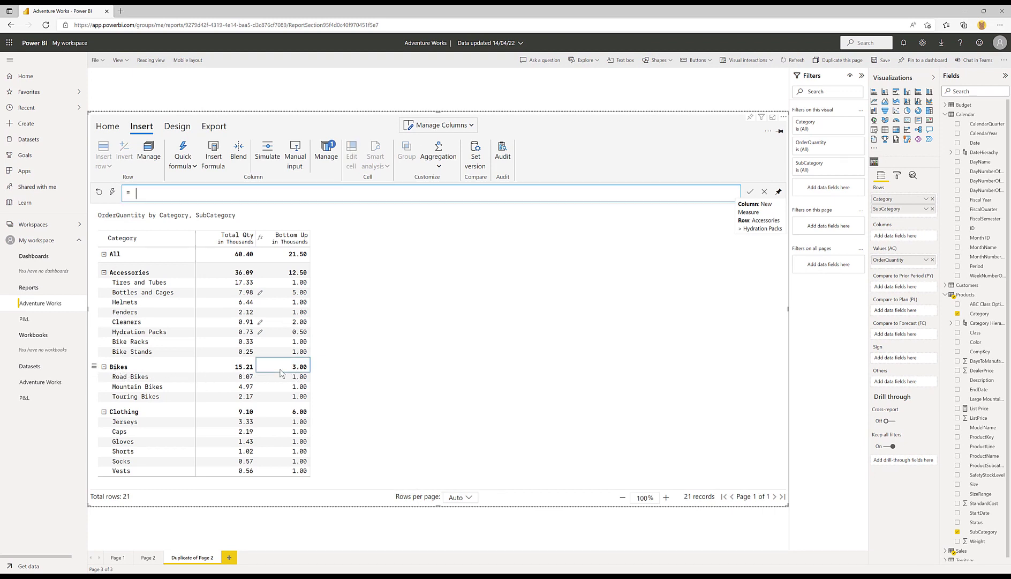
click(112, 192)
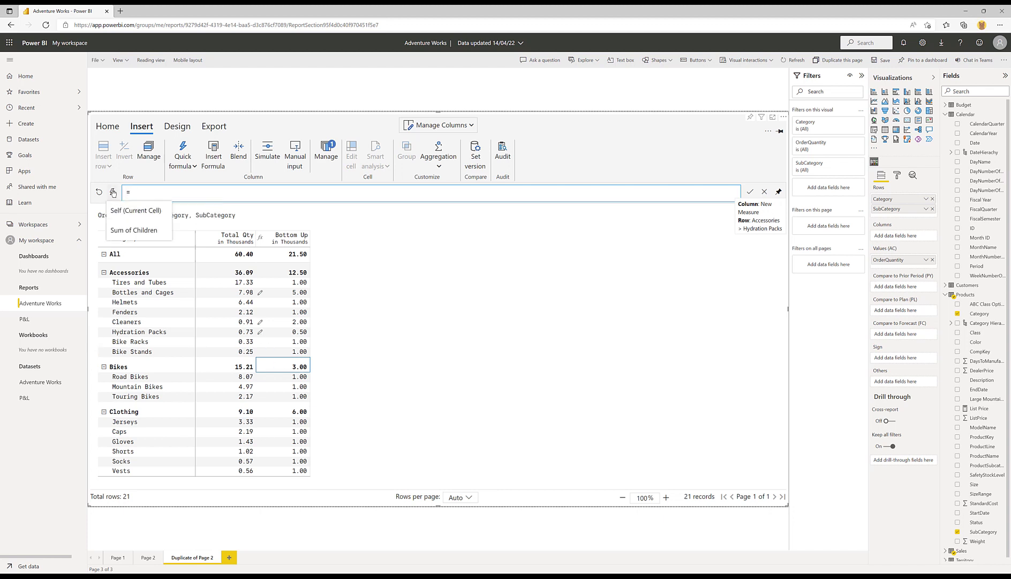
click(138, 230)
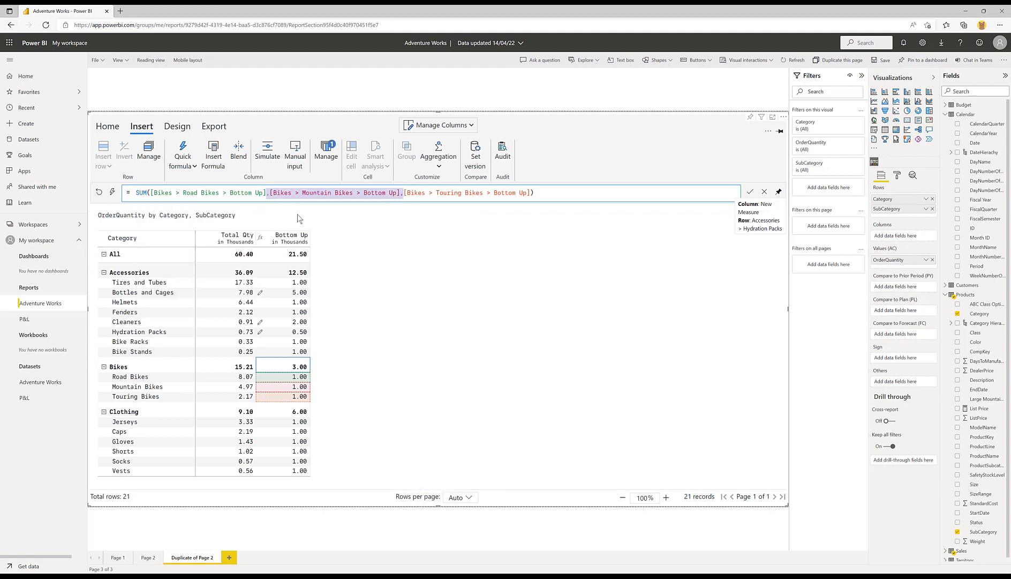
key(Delete)
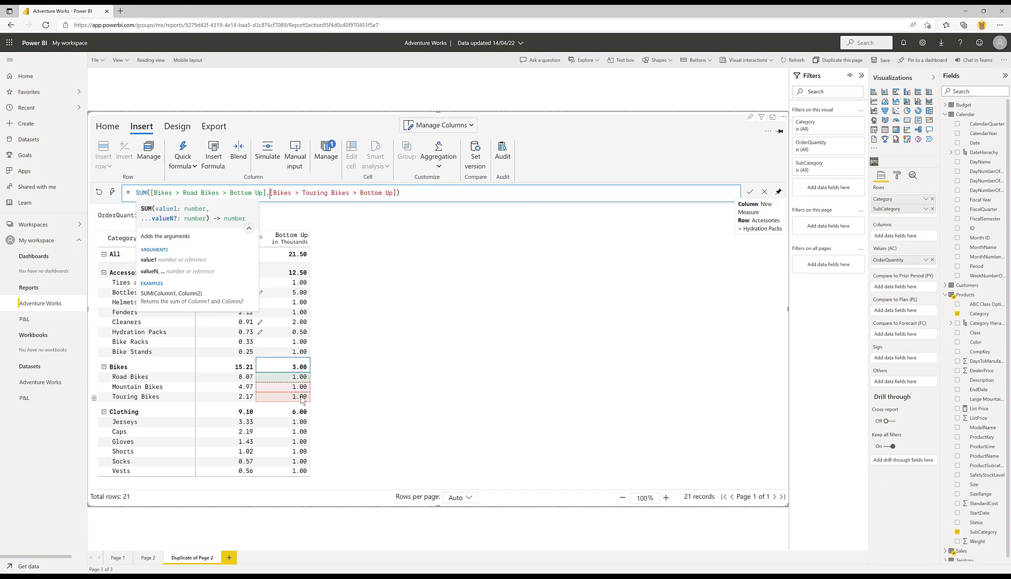
click(749, 193)
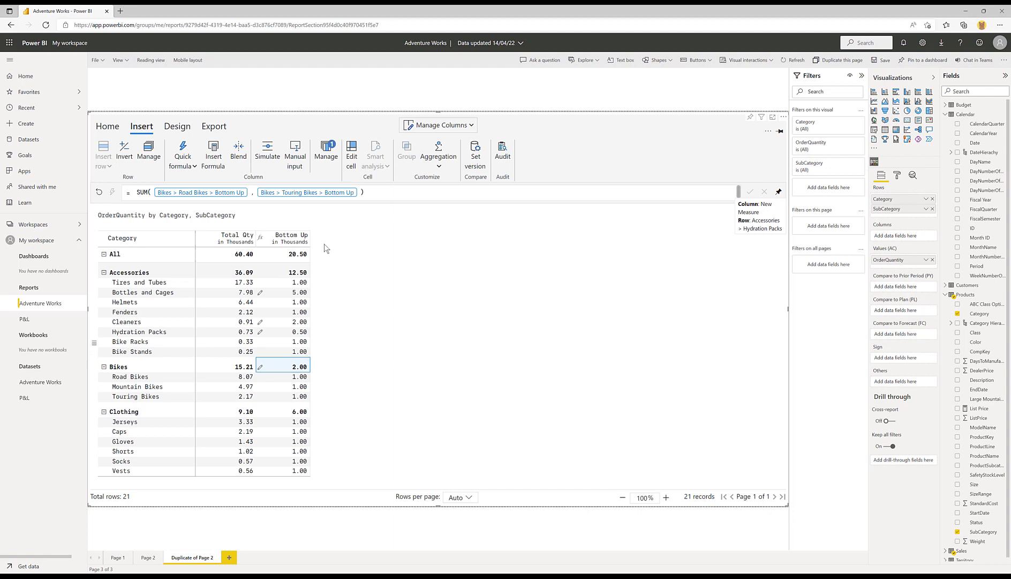
Review the Bikes subtotal's custom formula without changing it, and reset the cell to the measure's own calculation
double_click(294, 369)
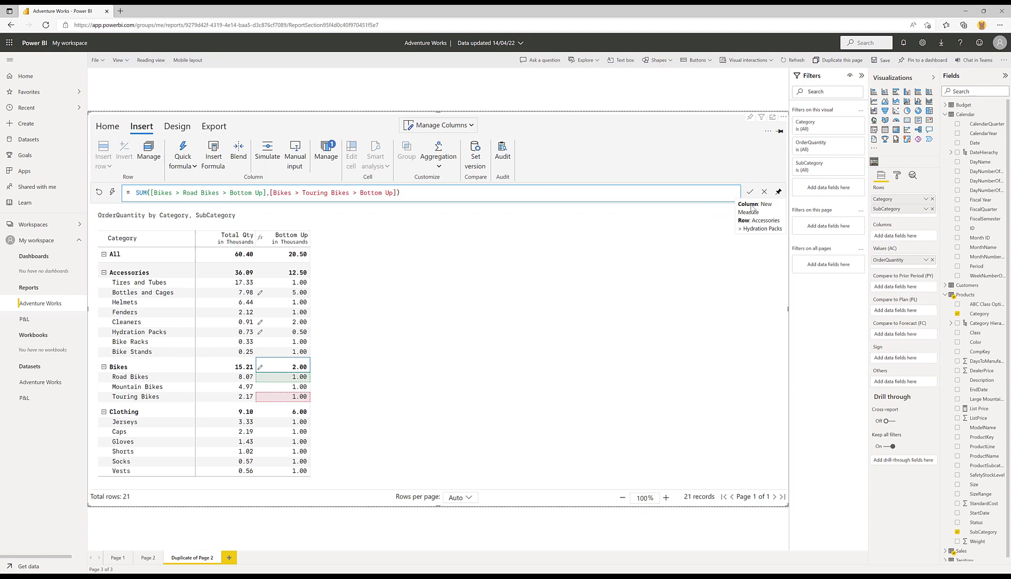
click(765, 191)
click(287, 370)
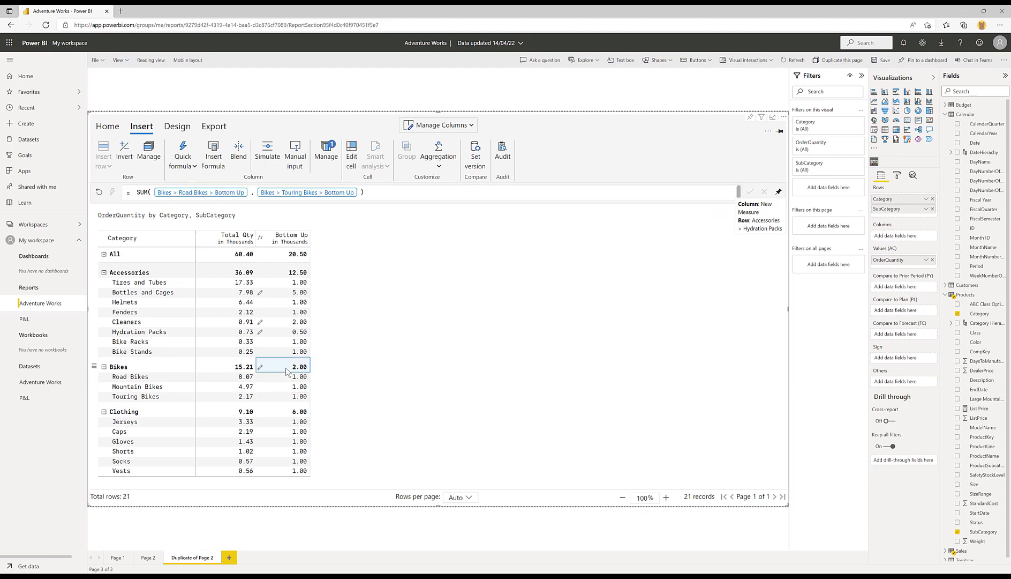
click(100, 193)
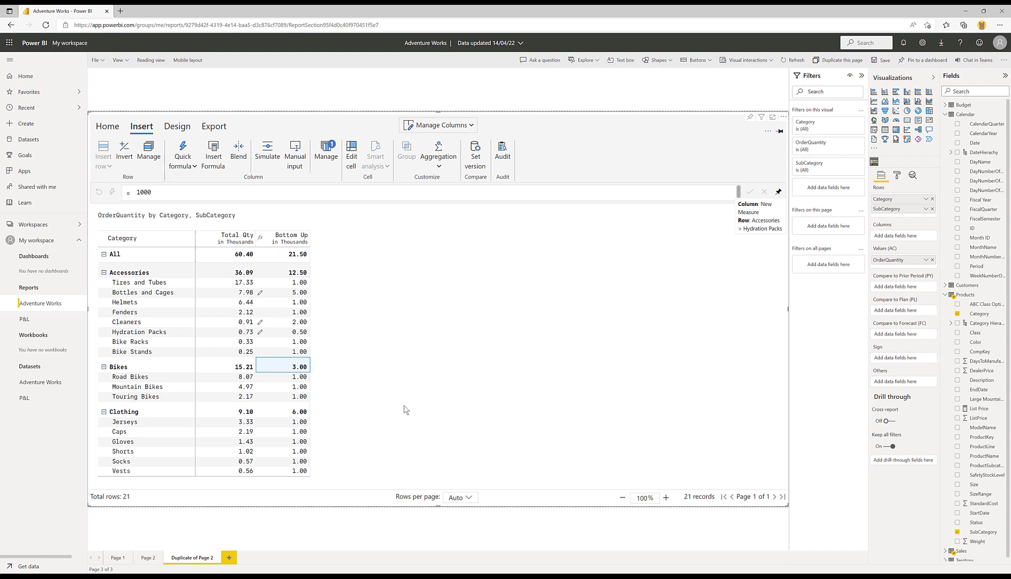